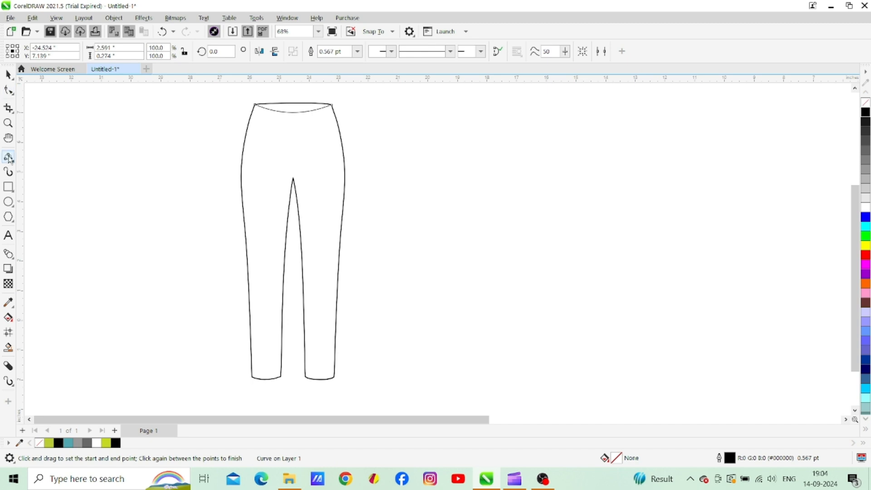
- Draw a vertical B-Spline centre line about 3.7 in long from the crotch point up past the waist
left_click(50, 195)
left_click(293, 178)
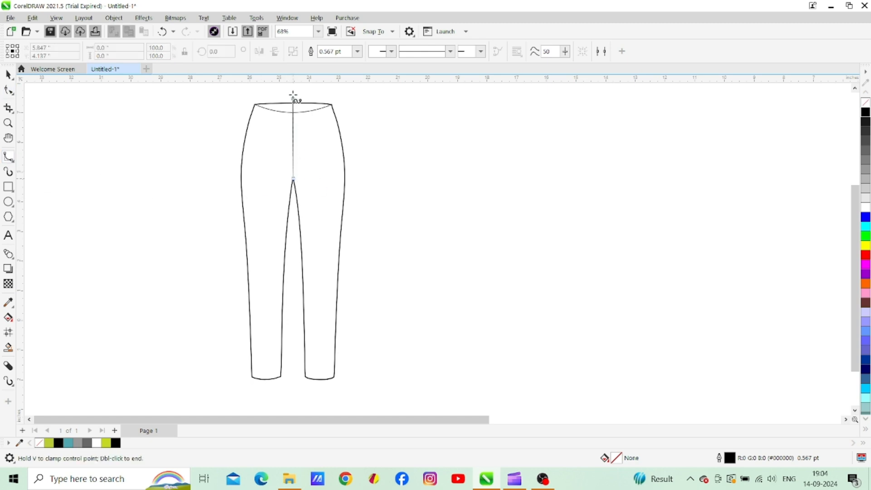
scroll(293, 109, "up", 2)
double_click(292, 122)
scroll(850, 202, "down", 1)
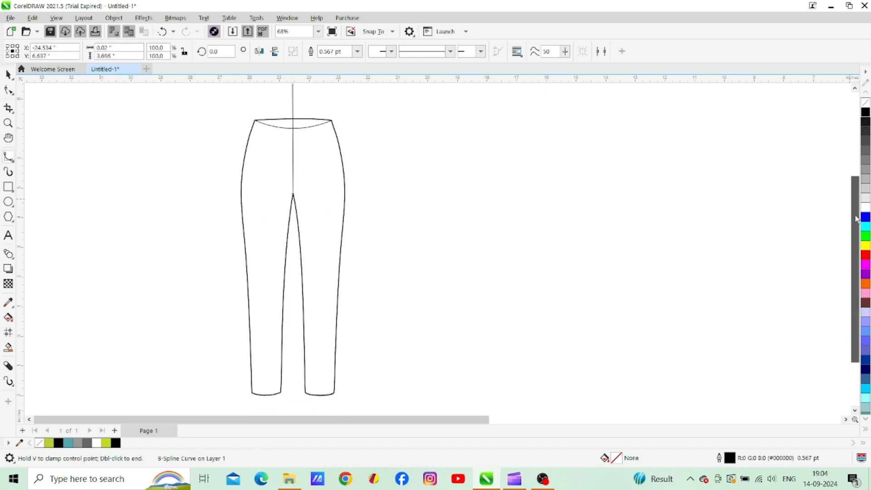
left_click(6, 78)
left_click(89, 194)
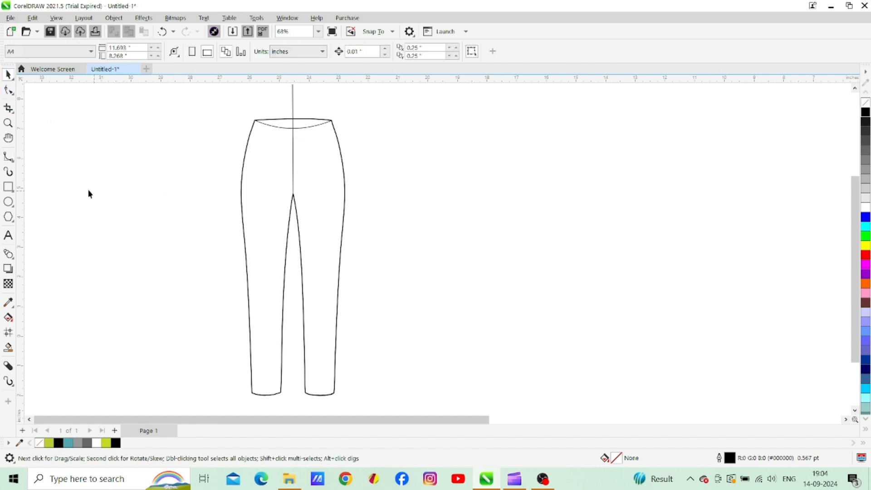
- Smooth the left leg's hem by removing the stray node near its inner corner and adjusting the curve handle
left_click(8, 123)
left_click(295, 391)
left_click(431, 239)
key("F10")
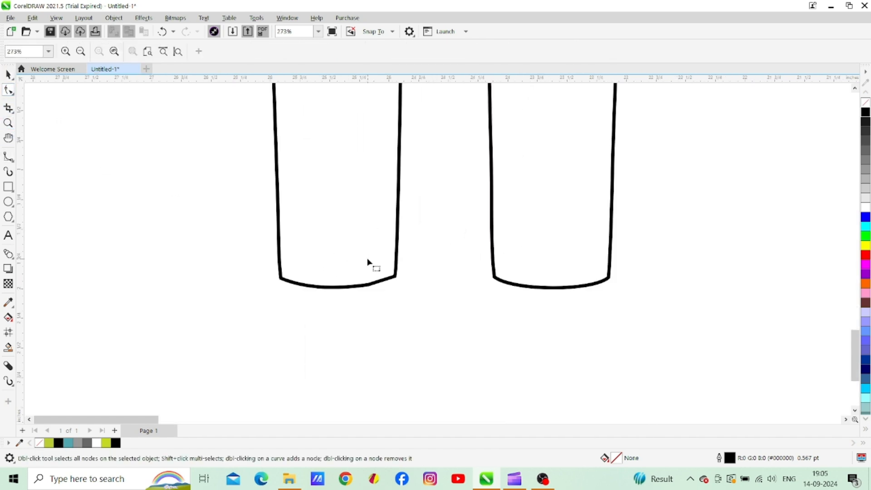
left_click(369, 285)
left_click(395, 276)
left_click_drag(358, 290, 371, 291)
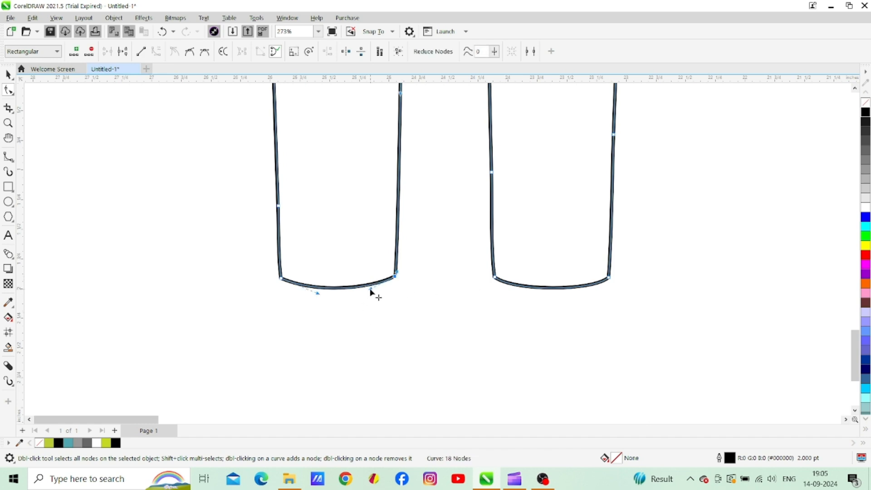
- Straighten the lower end of the right leg's inner edge and even out its hem curve
left_click(495, 278)
left_click_drag(491, 252, 495, 247)
left_click_drag(513, 291, 528, 292)
mouse_move(594, 293)
left_mouse_down()
mouse_move(527, 295)
mouse_move(582, 295)
left_mouse_up()
left_click_drag(528, 294, 529, 292)
left_click(529, 312)
- Fine-tune the left leg's hem curve from its two corner nodes so it is evenly rounded
left_click(395, 277)
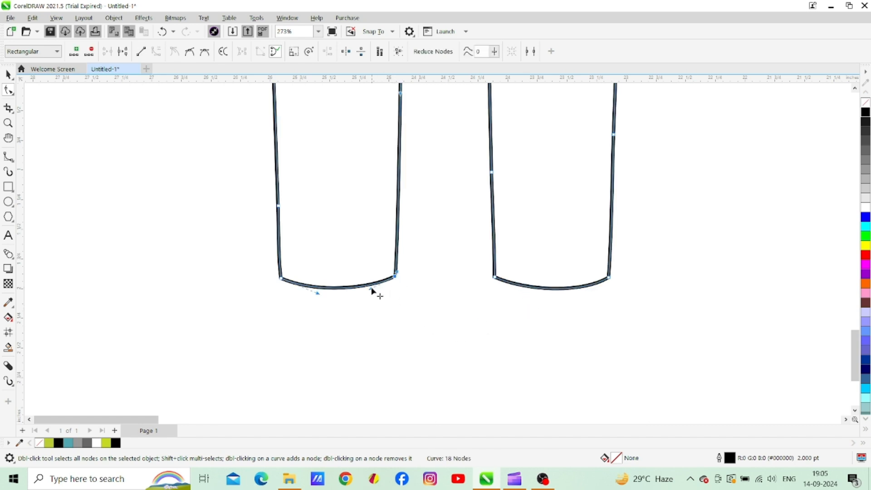
left_click_drag(371, 290, 373, 292)
left_click(422, 307)
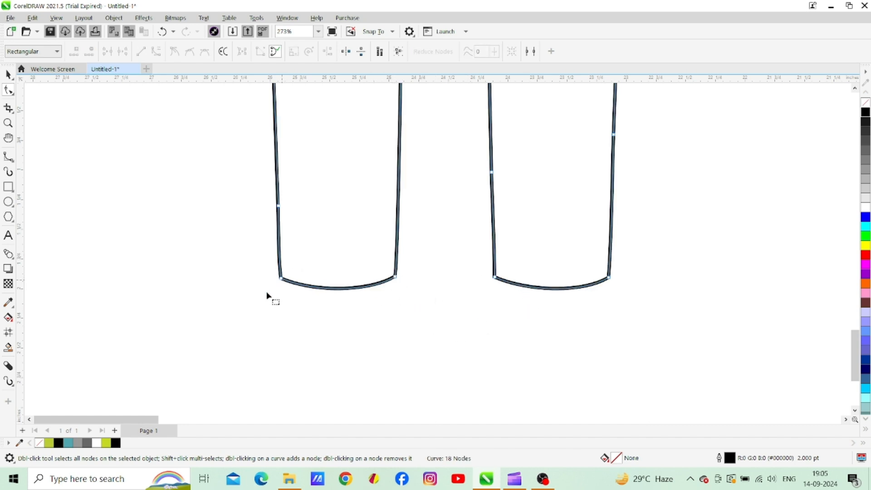
left_click(281, 279)
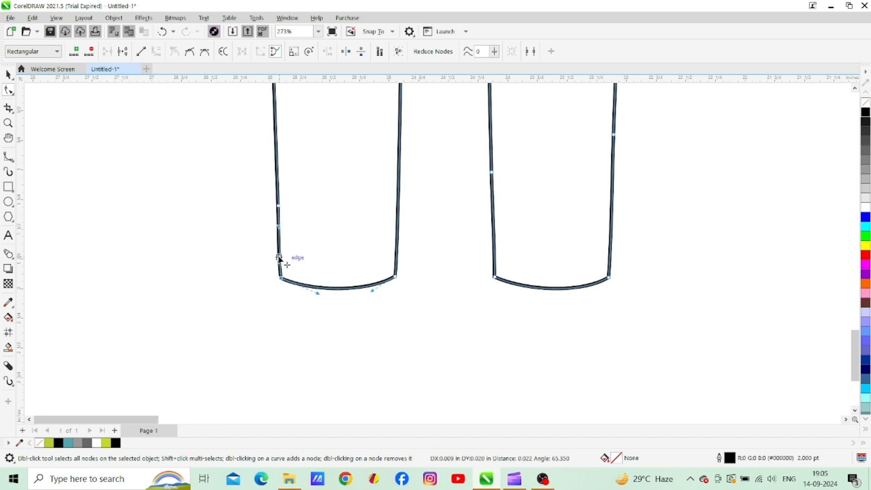
- Trim the part of the centre line that extends above the waist with Virtual Segment Delete
left_click(8, 123)
left_click(81, 50)
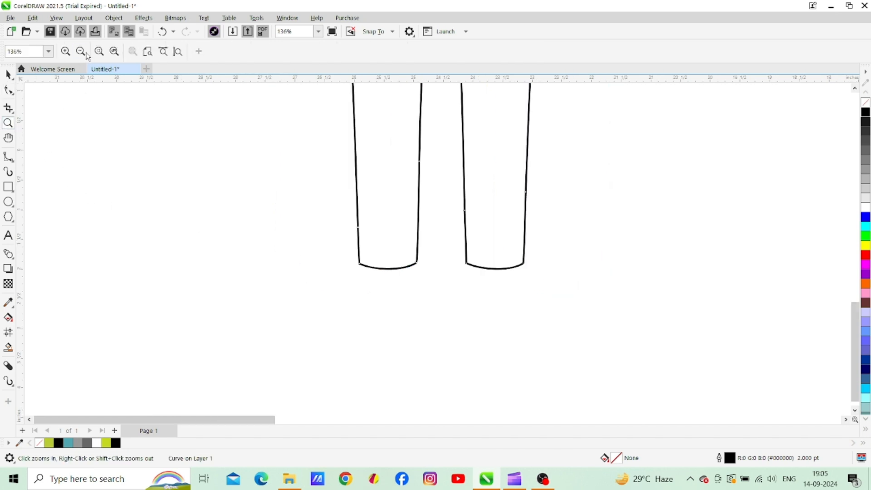
left_click(81, 51)
mouse_move(855, 248)
left_mouse_down()
mouse_move(854, 231)
mouse_move(829, 210)
left_mouse_up()
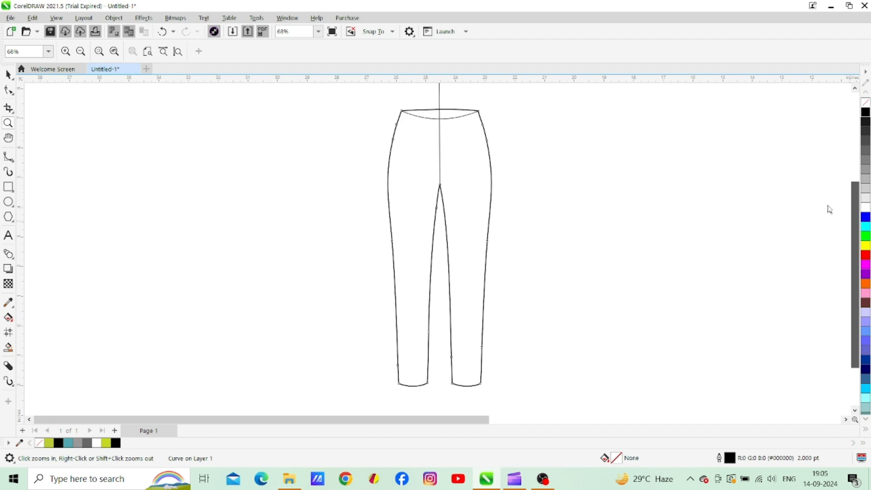
left_click(846, 421)
left_click(12, 111)
left_click(52, 135)
left_click(6, 75)
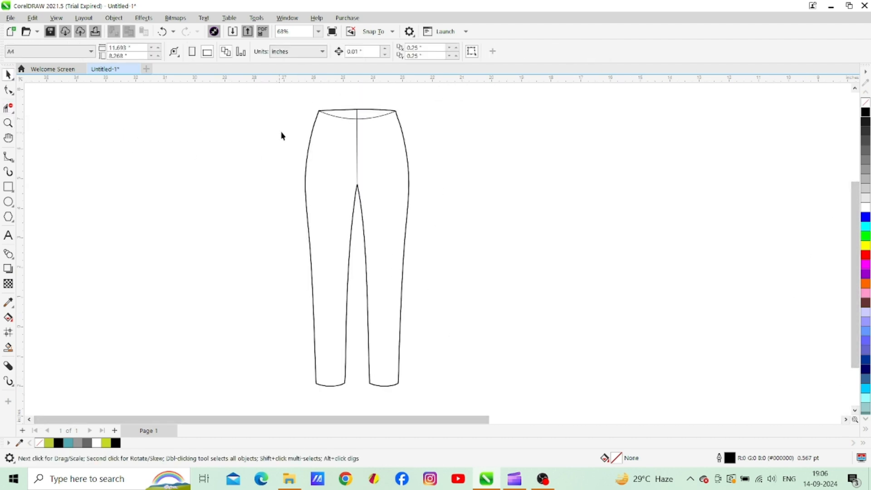
- Draw a 3-point curve about 2.8 in wide across the trousers just below the waistline as the waistband seam
left_click(9, 160)
left_click(50, 230)
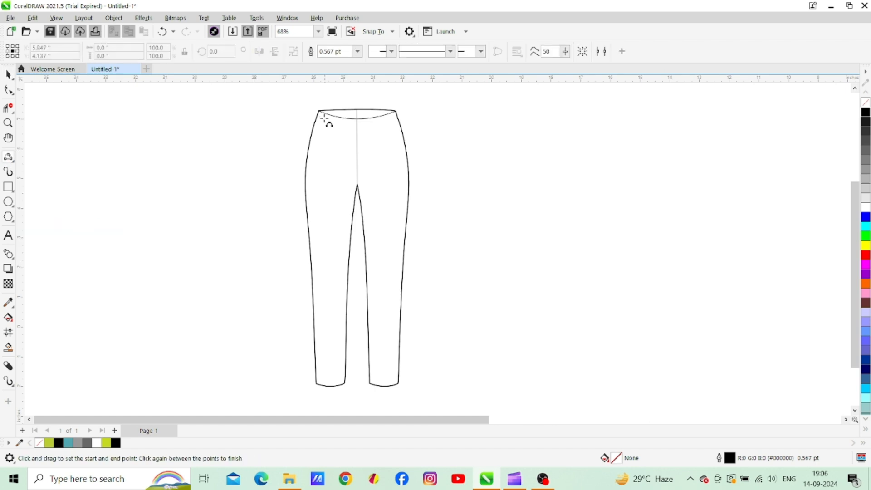
left_click_drag(383, 125, 399, 121)
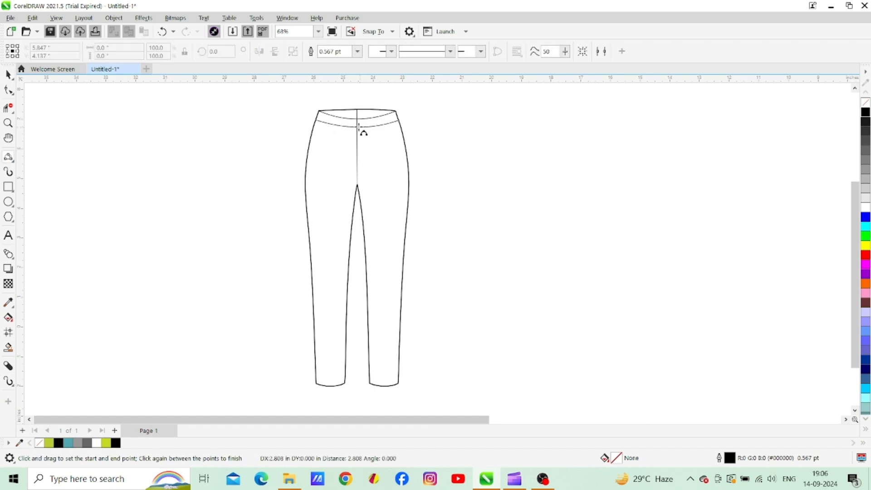
left_click(357, 127)
- Set the outline width of the front waistline and waistband seam curves to 2.0 pt
left_click(8, 123)
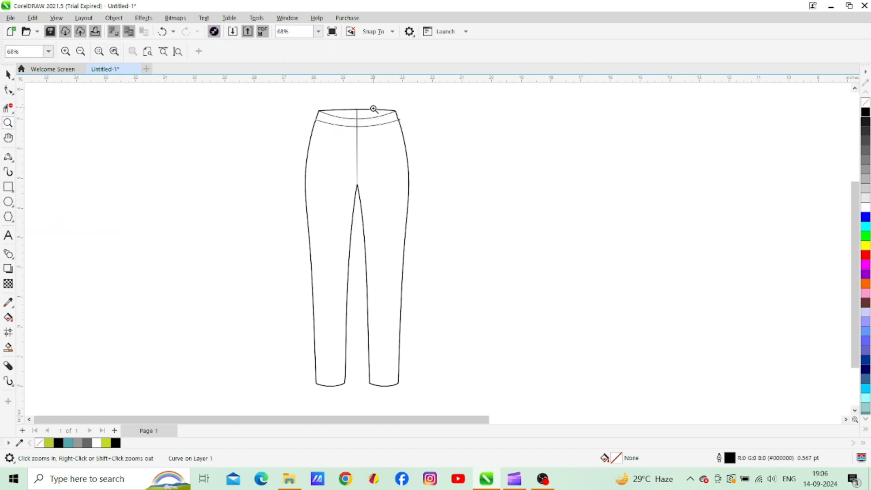
left_click(370, 119)
left_click(425, 249)
left_click(9, 76)
left_click_drag(198, 193, 599, 330)
left_click(465, 51)
left_click(447, 109)
- Move the waistband seam slightly lower and adjust its width so both ends meet the side edges
left_click_drag(574, 254, 574, 254)
left_click(557, 268)
left_click(559, 263)
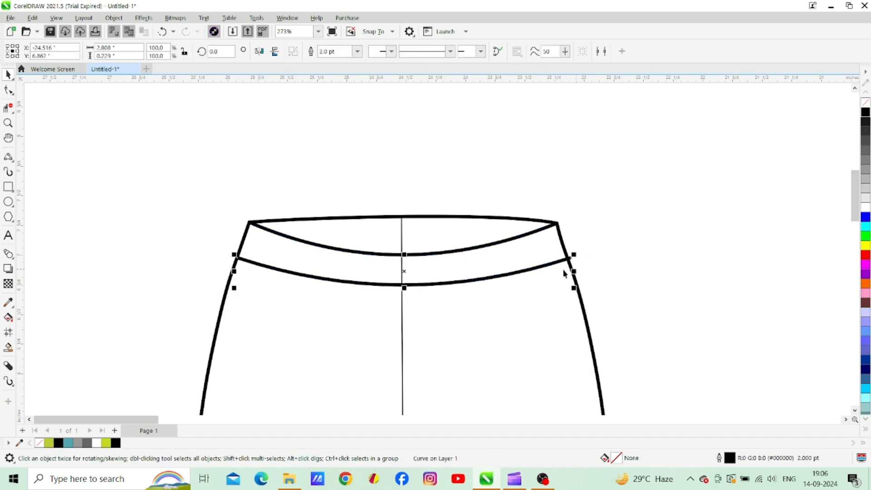
left_click_drag(574, 270, 571, 262)
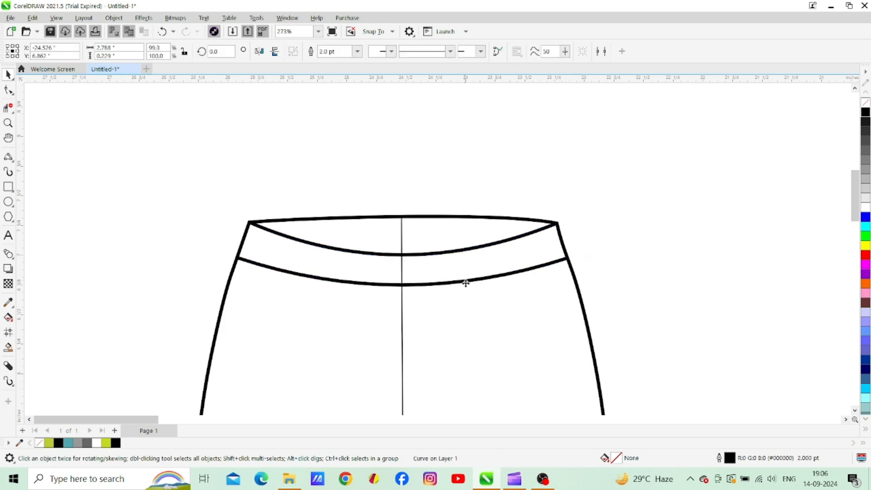
left_click_drag(465, 289, 468, 302)
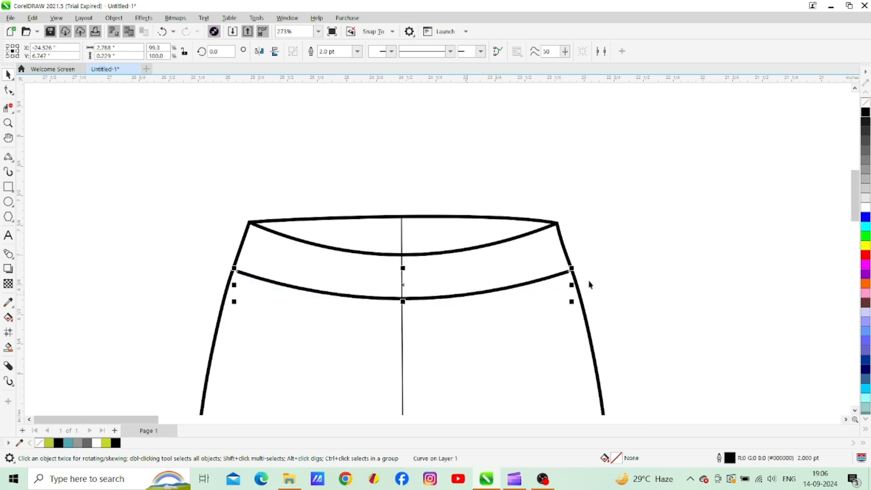
left_click_drag(573, 287, 577, 287)
left_click_drag(230, 288, 229, 284)
left_click(53, 136)
- Even out the arch of the top waist edge and make the front waistline curve shallower
left_click(8, 90)
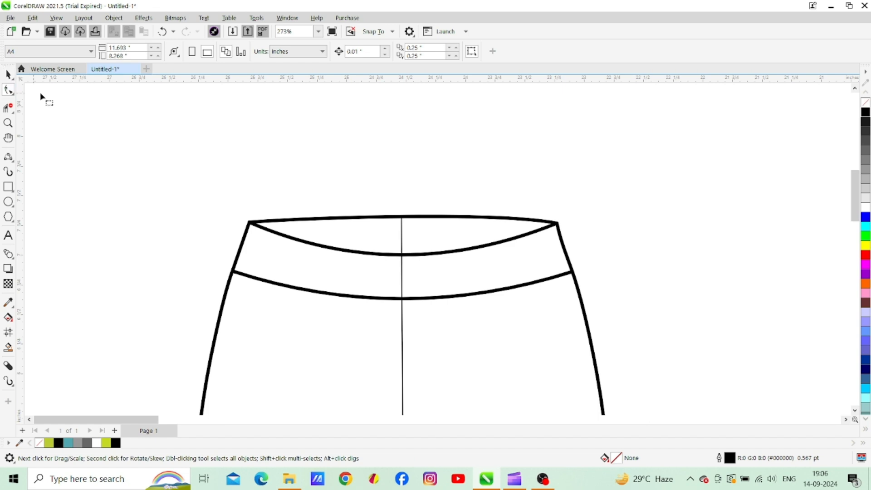
left_click(370, 221)
left_click(250, 223)
left_click_drag(315, 218, 312, 210)
left_click(465, 249)
left_click(556, 224)
left_click_drag(451, 266, 460, 257)
left_click_drag(351, 266, 346, 259)
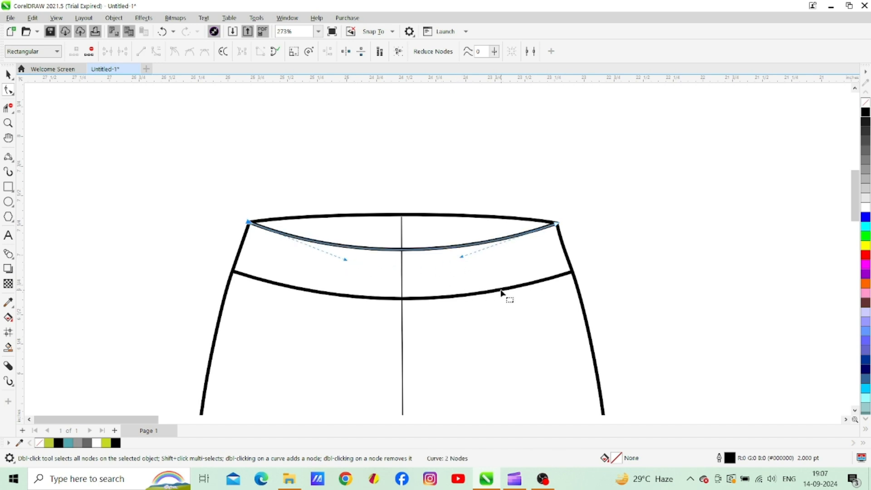
- Add nodes on both side edges of the waistband and pull the middle ones inward to pinch its sides
left_click(232, 274)
left_click(243, 248)
mouse_move(243, 248)
left_mouse_down()
mouse_move(251, 255)
mouse_move(242, 247)
left_mouse_up()
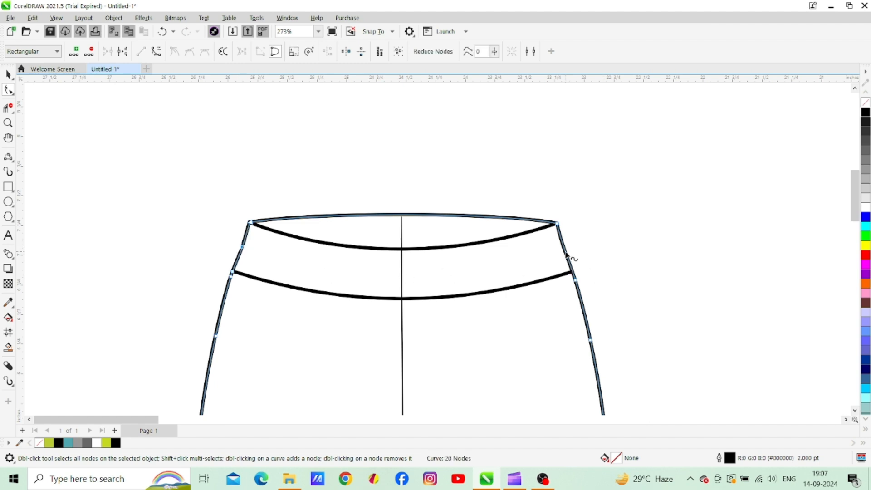
left_click(575, 274)
double_click(572, 272)
double_click(564, 251)
mouse_move(564, 251)
left_mouse_down()
mouse_move(571, 248)
mouse_move(563, 251)
left_mouse_up()
left_click(572, 253)
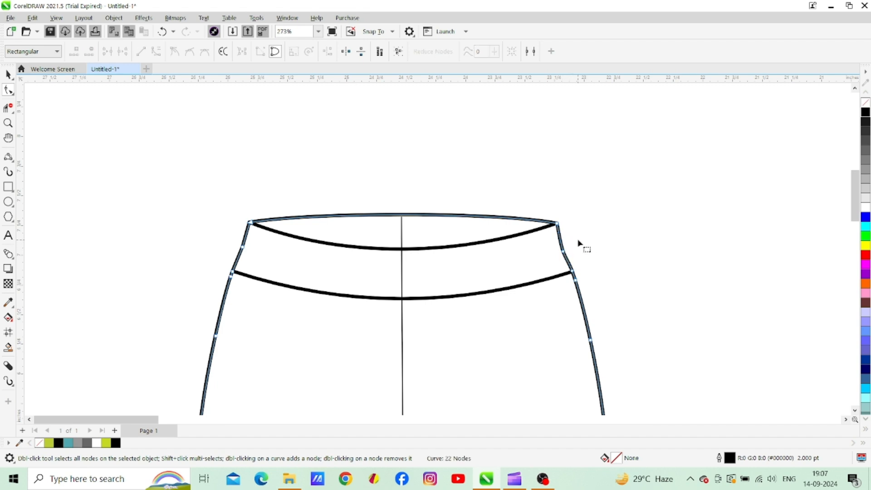
left_click_drag(242, 248, 244, 249)
- Examine the overall trouser outline and the proportions of the waistband
left_click(8, 122)
left_click(81, 51)
scroll(679, 214, "down", 3)
left_click(10, 91)
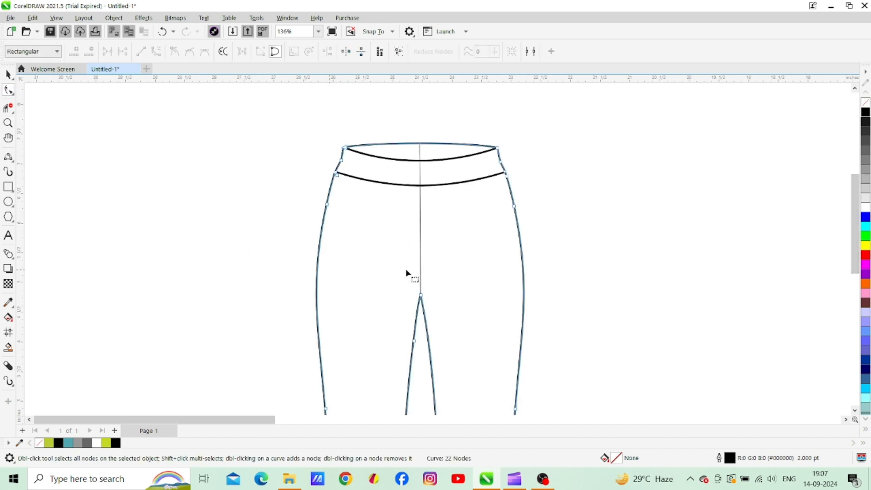
left_click(8, 123)
left_click(81, 51)
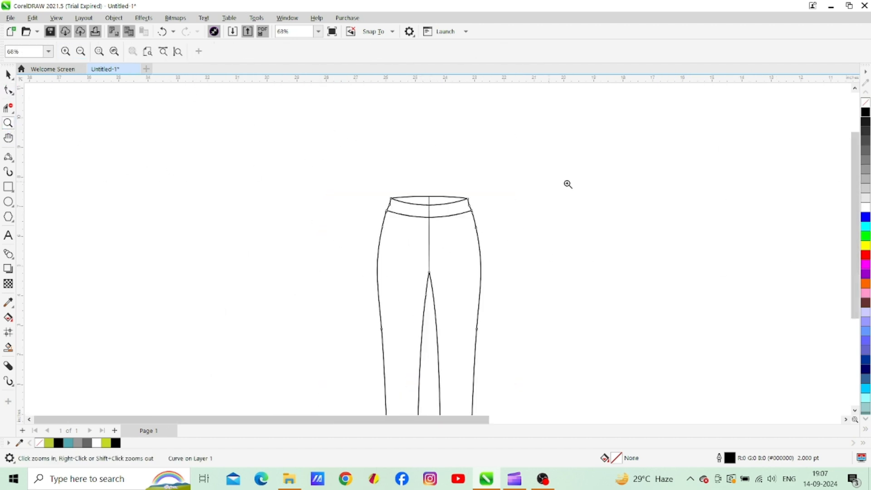
scroll(427, 229, "down", 2)
left_click(8, 75)
left_click(338, 135)
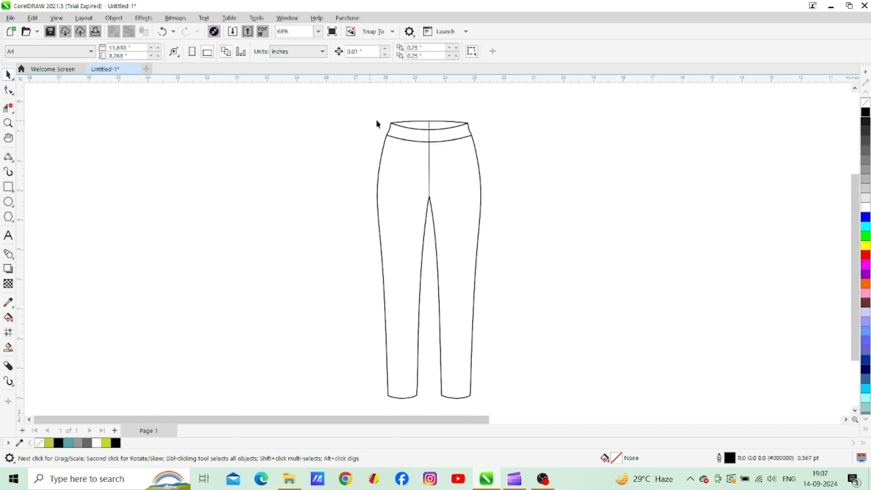
left_click(444, 255)
left_click(494, 219)
- Raise the waistband seam slightly and resize it so its ends meet the side edges
left_click(8, 123)
left_click(438, 139)
left_click(456, 237)
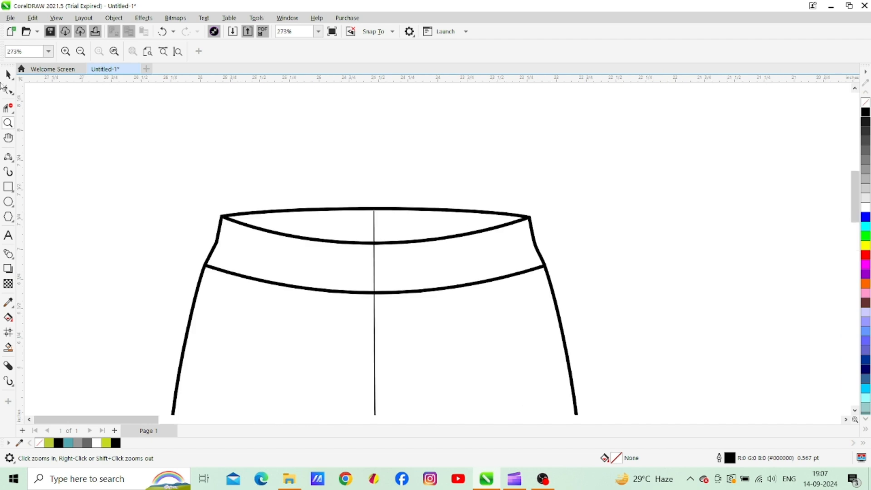
left_click(9, 75)
left_click_drag(423, 292, 427, 285)
left_click(222, 195)
left_click(313, 281)
left_click_drag(548, 273, 548, 271)
left_click(619, 208)
- Deepen the waistband seam's curve by adjusting both of its handles outward and downward
left_click(449, 283)
left_click(8, 90)
left_click(540, 261)
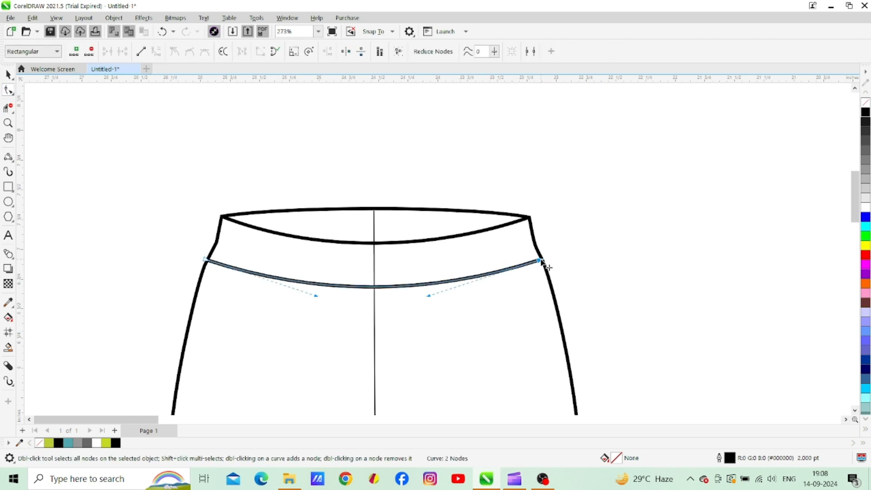
left_click_drag(426, 298, 433, 302)
left_click_drag(317, 298, 312, 302)
left_click(218, 241)
left_click(222, 218)
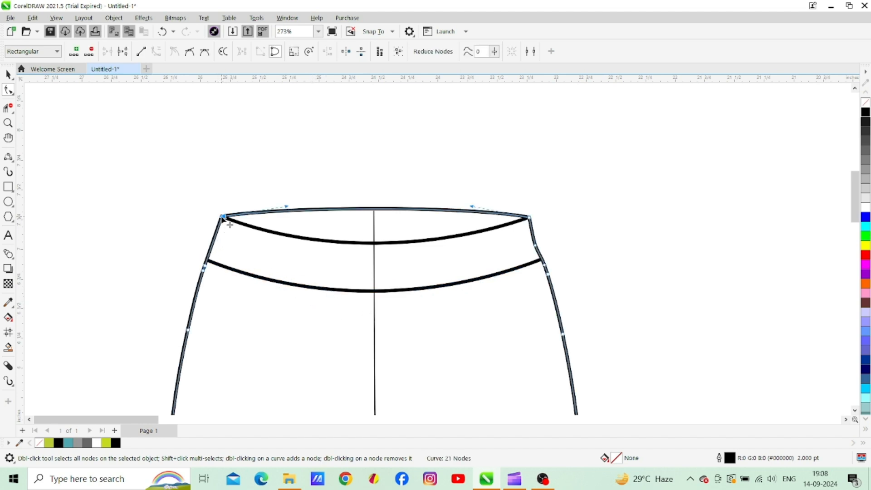
left_click_drag(222, 217, 212, 228)
key("ctrl+z")
- Set the outlines of the waistband curves and centre line to 2.0 pt and trim the line inside the waist opening
left_click(8, 123)
left_click(81, 51)
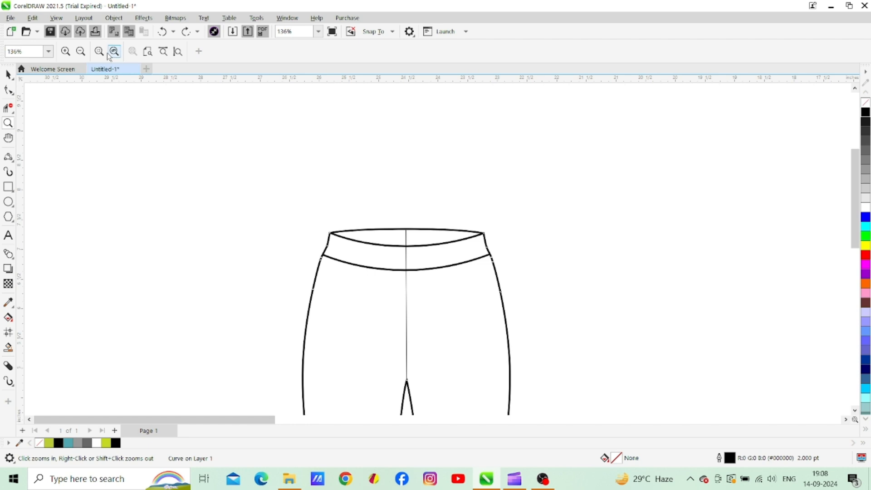
left_click(81, 51)
mouse_move(850, 197)
left_mouse_down()
mouse_move(850, 273)
mouse_move(850, 263)
left_mouse_up()
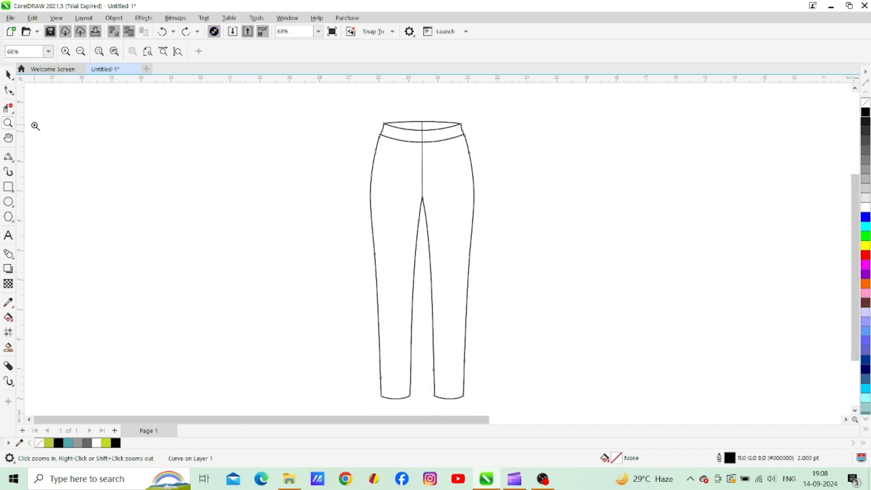
key("space")
left_click_drag(329, 105, 487, 224)
left_click(466, 51)
left_click(443, 109)
left_click(278, 163)
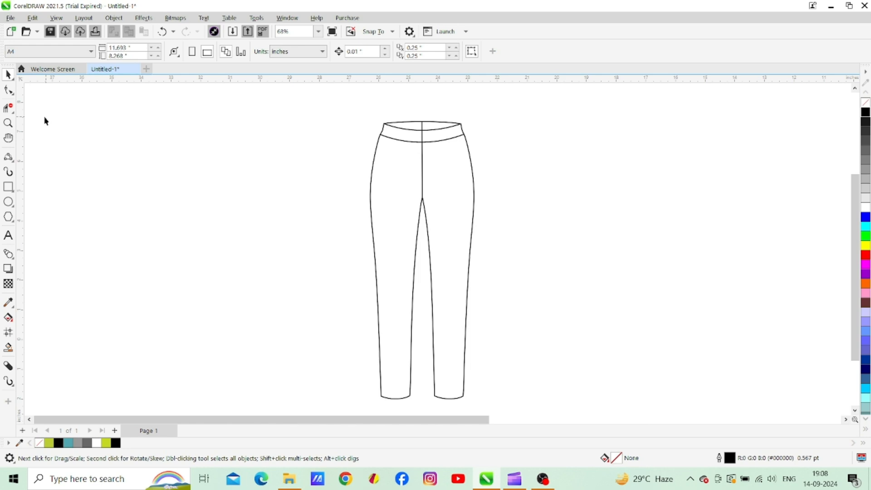
left_click(9, 109)
- Draw an upright rectangle about 0.96 by 3.99 in to the left of the trousers with a 2.0 pt outline
key("F6")
left_click_drag(271, 144, 300, 262)
left_click(10, 76)
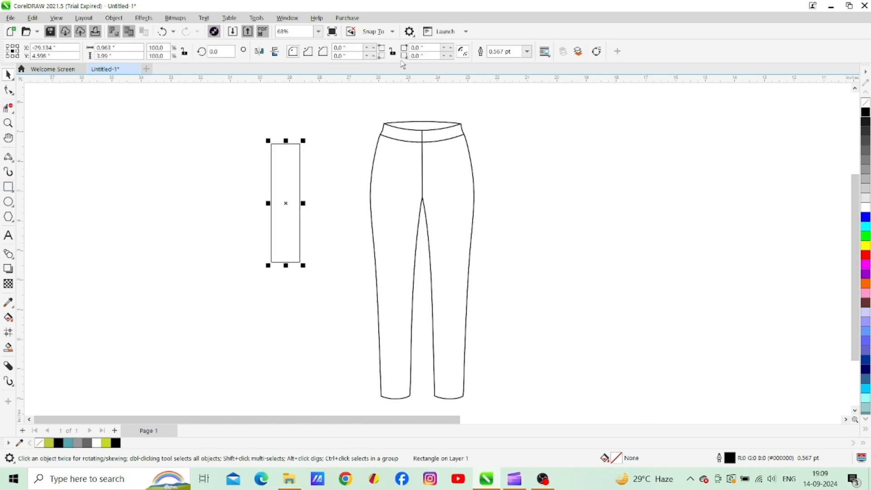
left_click(528, 53)
left_click(509, 110)
- Round only the rectangle's lower-right corner by about 0.48 in and mirror the shape horizontally
key("F10")
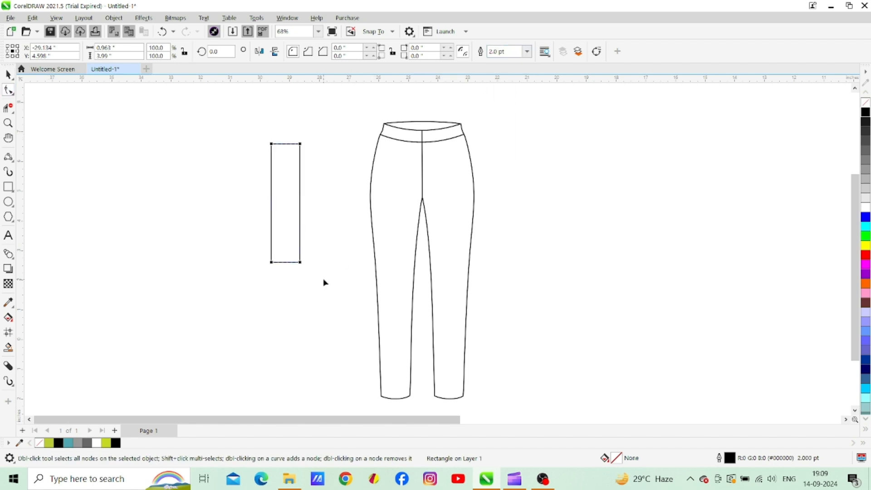
left_click_drag(299, 263, 300, 248)
key("ctrl+z")
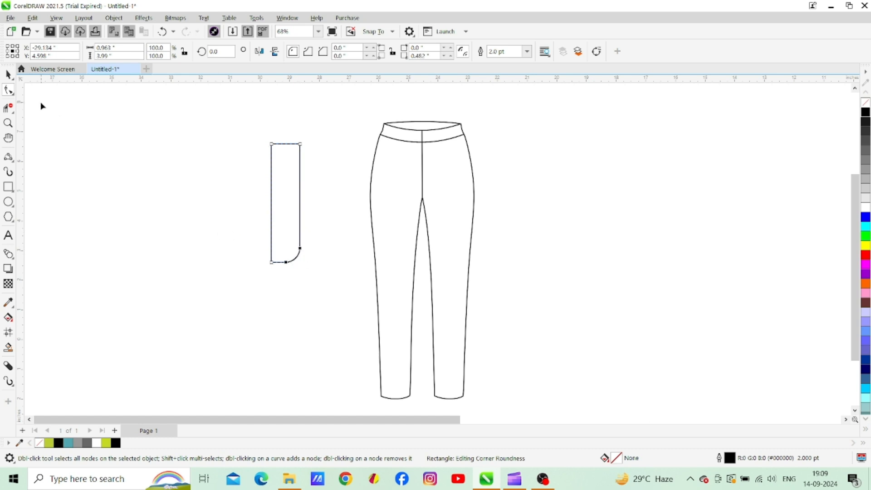
key("space")
left_click(260, 53)
left_click_drag(299, 246, 445, 167)
left_click(297, 177)
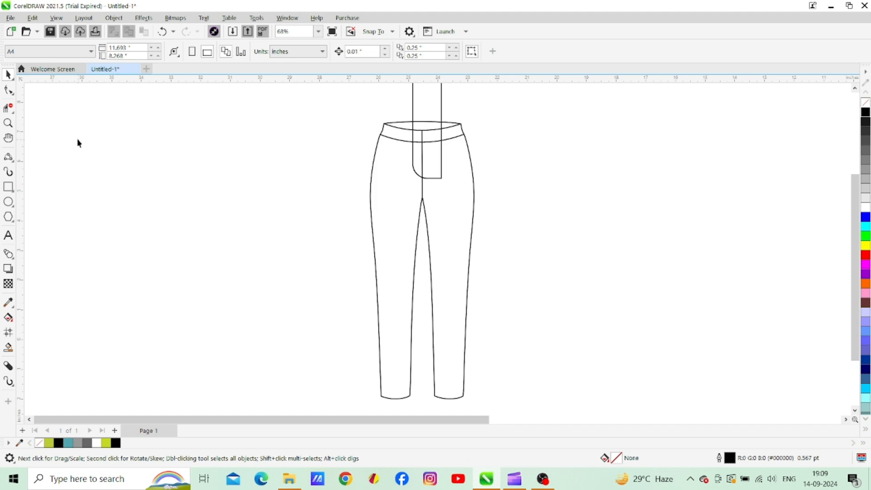
left_click(8, 110)
left_click_drag(451, 175, 451, 176)
key("ctrl+z")
key("ctrl+z")
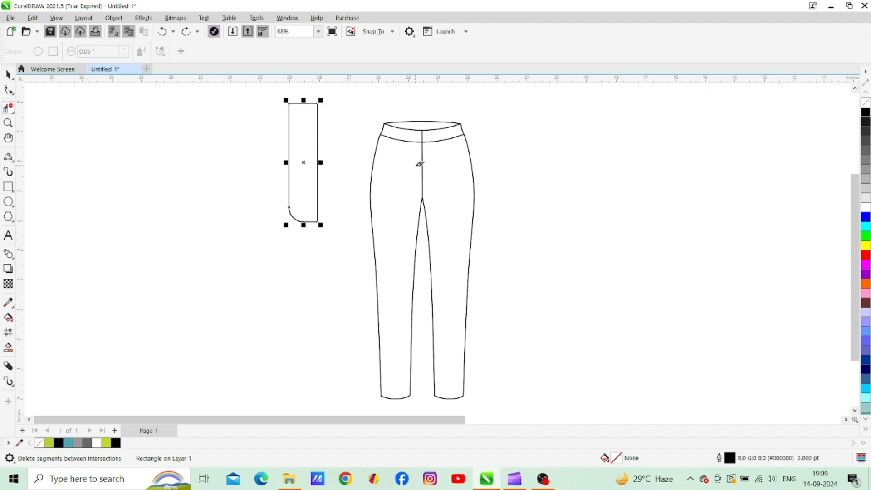
- Place the rounded rectangle over the trousers' centre front so its curved corner forms the bottom of the fly
key("F10")
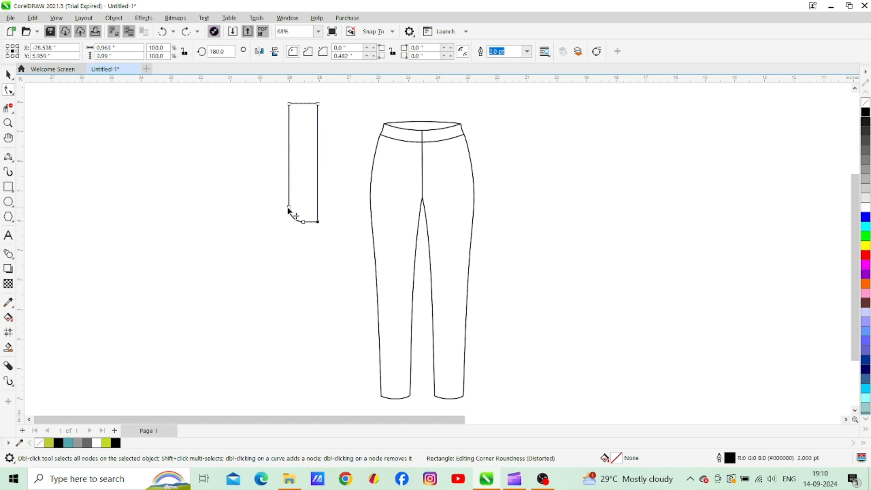
left_click_drag(288, 208, 445, 152)
key("space")
left_click(200, 214)
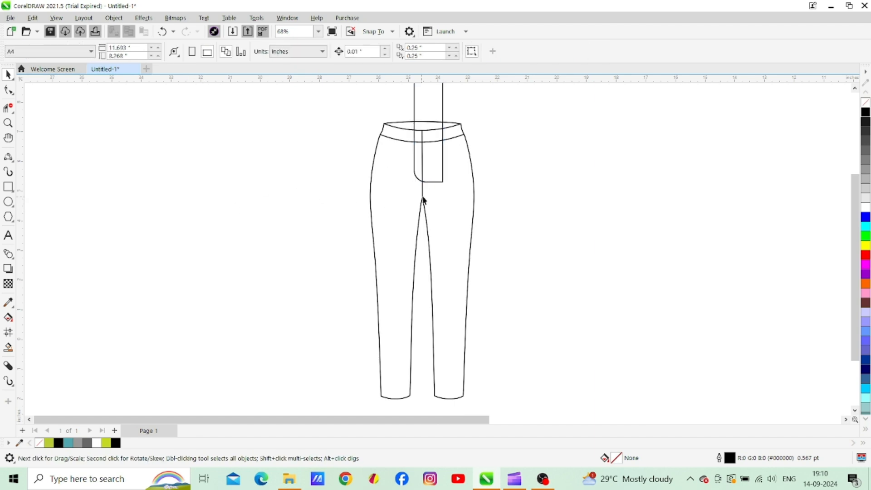
mouse_move(440, 184)
left_mouse_down()
mouse_move(446, 204)
mouse_move(445, 181)
left_mouse_up()
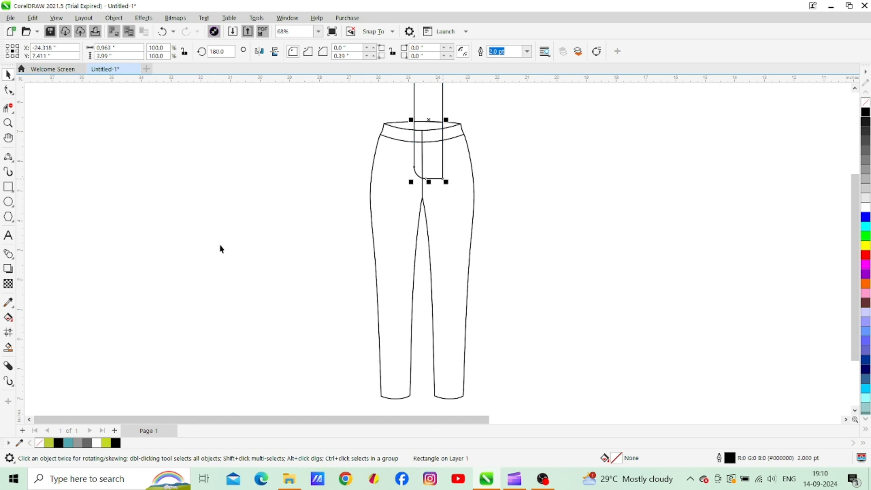
left_click(227, 245)
- Trim the rectangle down to the curved fly line beside the centre seam and give it a dashed line style
left_click(5, 109)
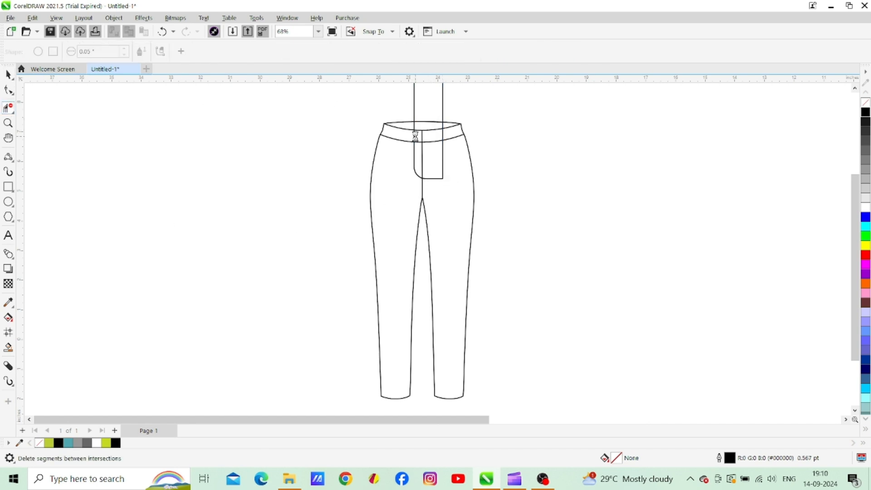
left_click_drag(438, 101, 445, 194)
left_click(8, 73)
left_click(451, 51)
left_click(450, 146)
left_click(392, 247)
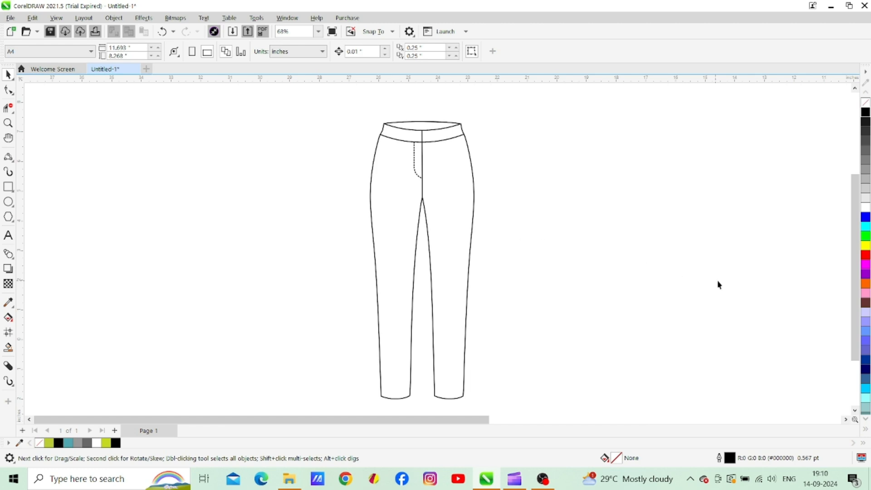
- Move the whole trousers sketch left on the page and place a copy of the body outline slightly higher
left_click_drag(854, 229, 854, 236)
left_click_drag(332, 106, 542, 378)
left_click_drag(457, 238, 292, 243)
left_click(282, 336)
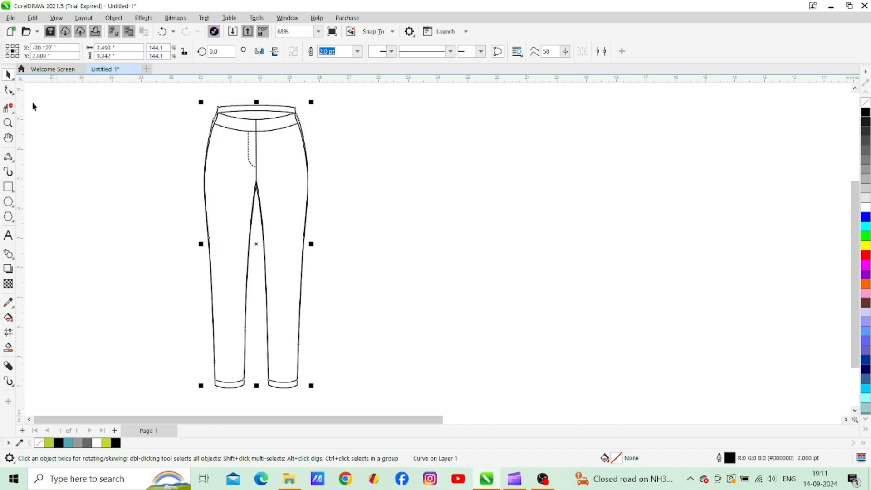
- Trim the copied outline and delete its surplus nodes, keeping only the two hem curves
left_click(9, 107)
left_click(278, 105)
left_click(8, 89)
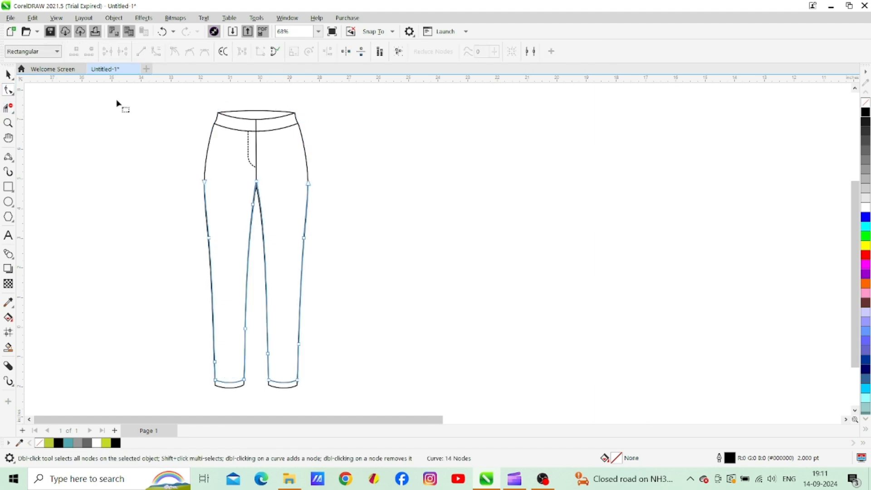
left_click_drag(440, 279, 438, 282)
left_click(122, 51)
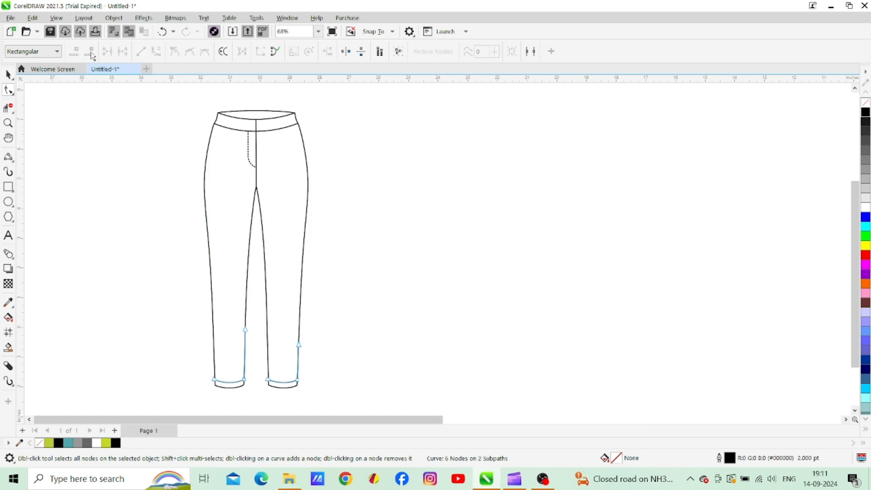
left_click_drag(356, 360, 357, 360)
key("Delete")
- Apply a dashed line style to the two hem curves as topstitching
key("space")
left_click(451, 53)
left_click(453, 148)
left_click(382, 244)
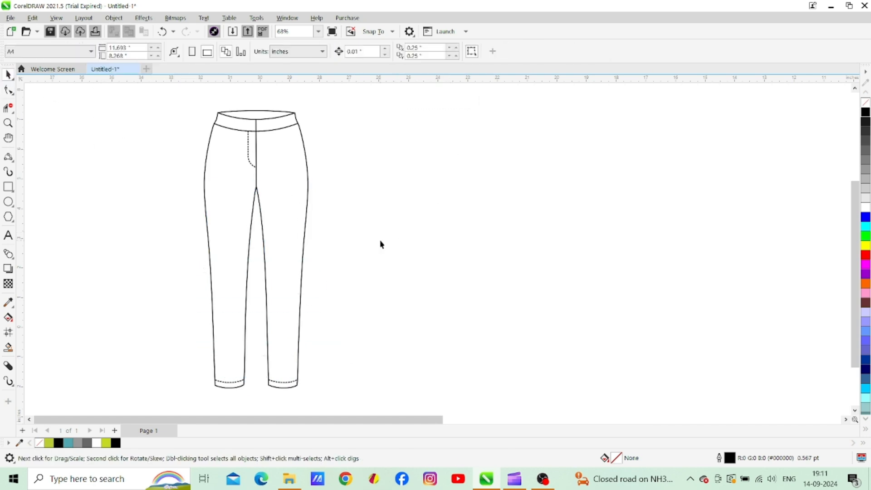
- Draw a slanted B-Spline pocket line from the waistband across the left side seam, plus a short crossing line at its lower end
left_click(8, 157)
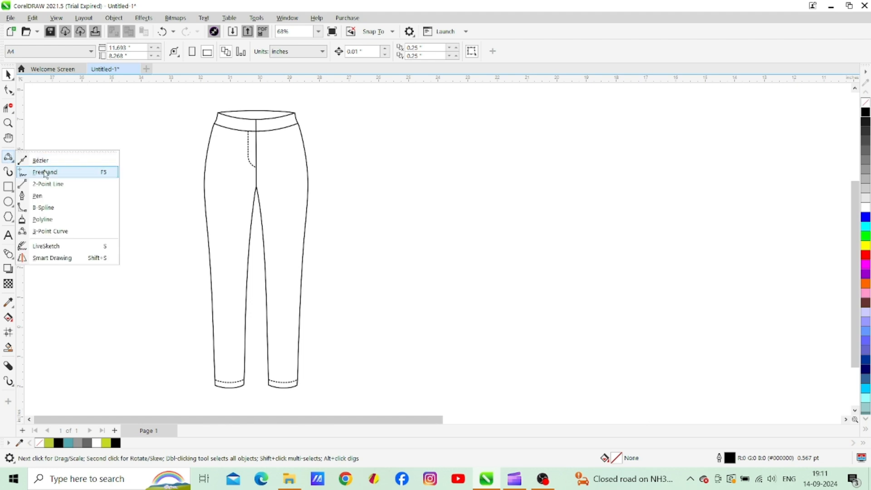
left_click(45, 206)
left_click(223, 127)
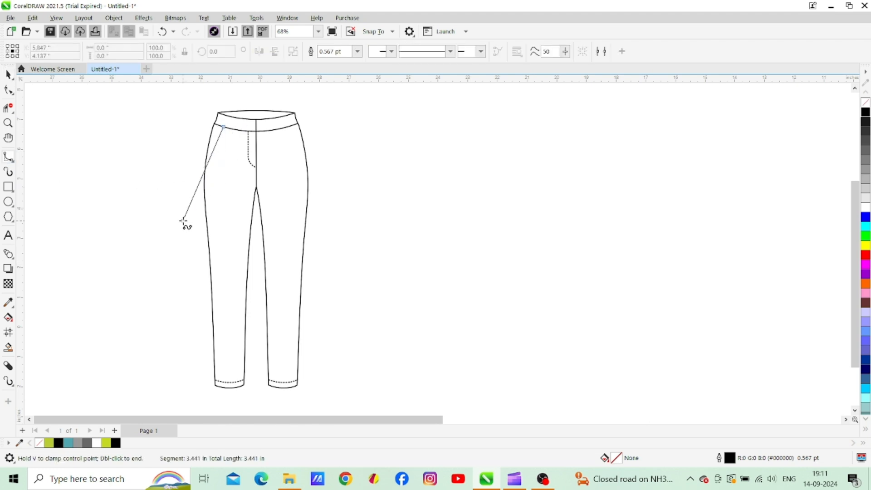
left_click(192, 200)
left_click(213, 162)
double_click(186, 158)
left_click(8, 75)
left_click(88, 152)
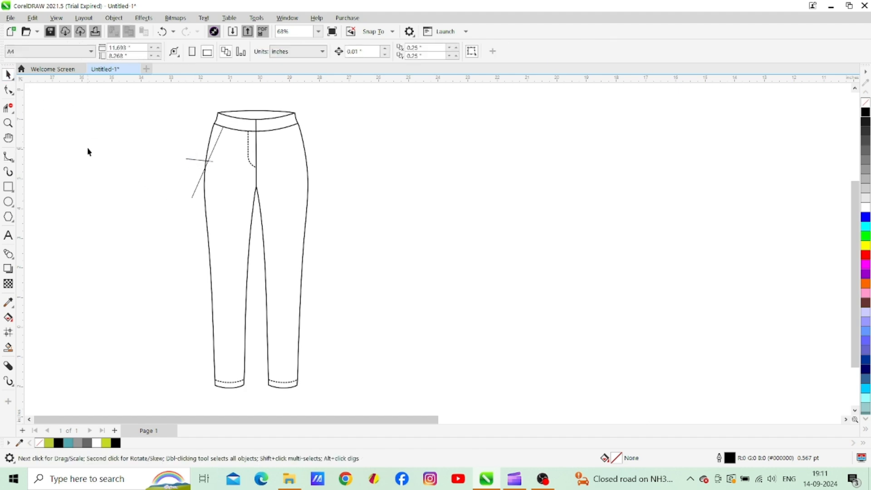
- Place a copy of the slanted line beside the trousers and trim the original pocket lines to the side seam
left_click(8, 108)
left_click(8, 75)
left_click_drag(192, 200, 121, 190)
left_click(8, 108)
left_click(192, 160)
left_click(208, 189)
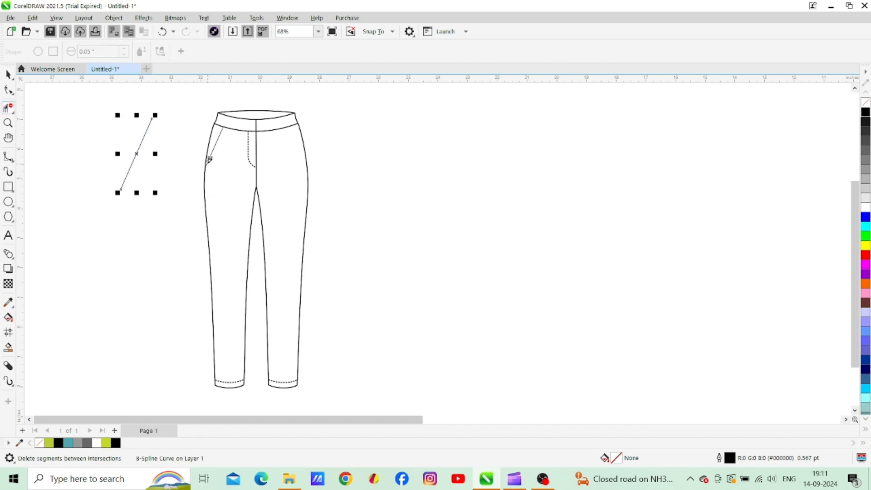
- Move the copied slanted line next to the pocket opening and set all three pocket lines to a 2.0 pt outline
key("space")
left_click_drag(121, 186, 202, 189)
left_click_drag(152, 93, 240, 224)
left_click(466, 51)
left_click(435, 109)
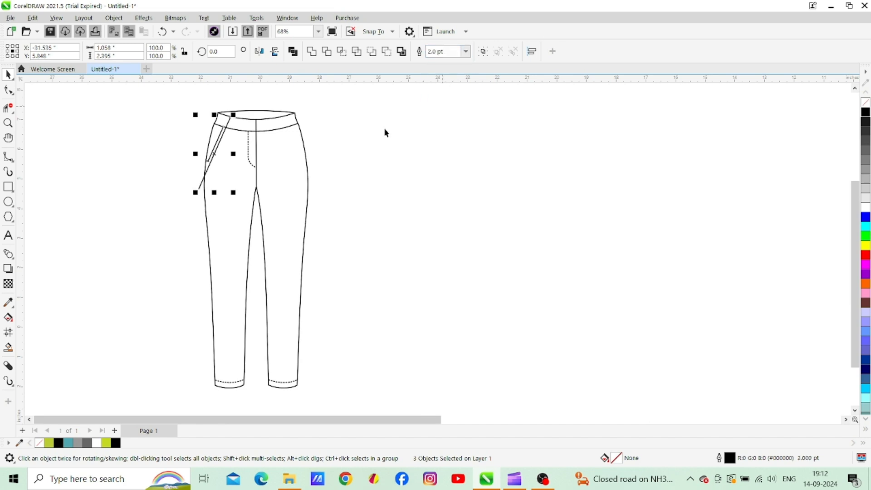
left_click(424, 110)
- Trim the inner pocket line at the waistband and side seam and give it a dashed line style
left_click(8, 108)
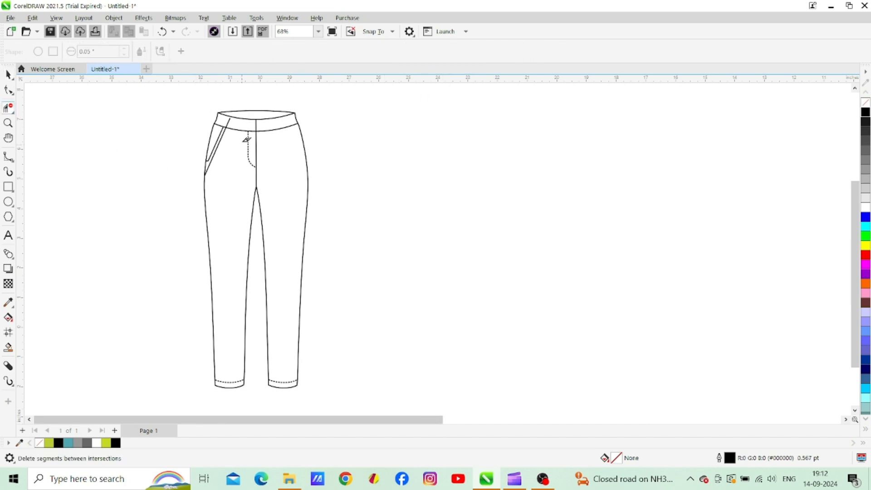
left_click(7, 75)
left_click(207, 175)
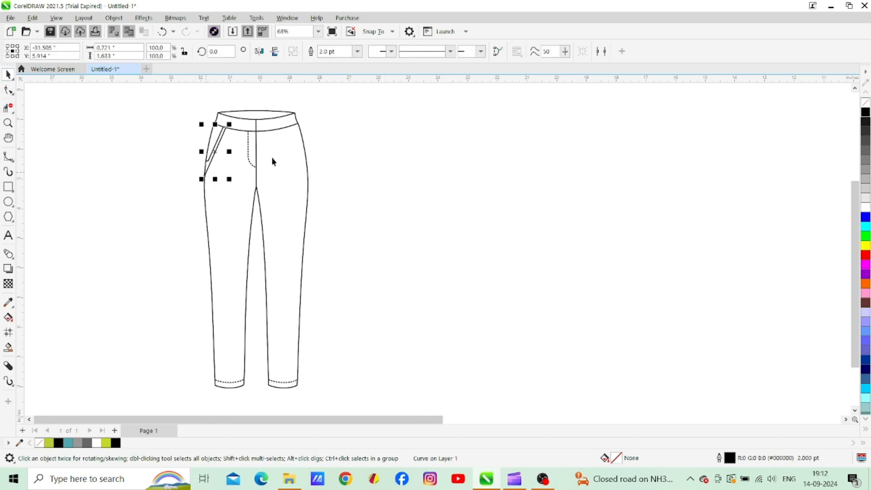
left_click(450, 51)
left_click(435, 150)
- Duplicate the pocket lines onto the opposite hip and mirror the copy horizontally
left_click_drag(162, 109, 236, 184)
left_click_drag(216, 157, 306, 161)
right_click(270, 154)
left_click(260, 51)
left_click(385, 210)
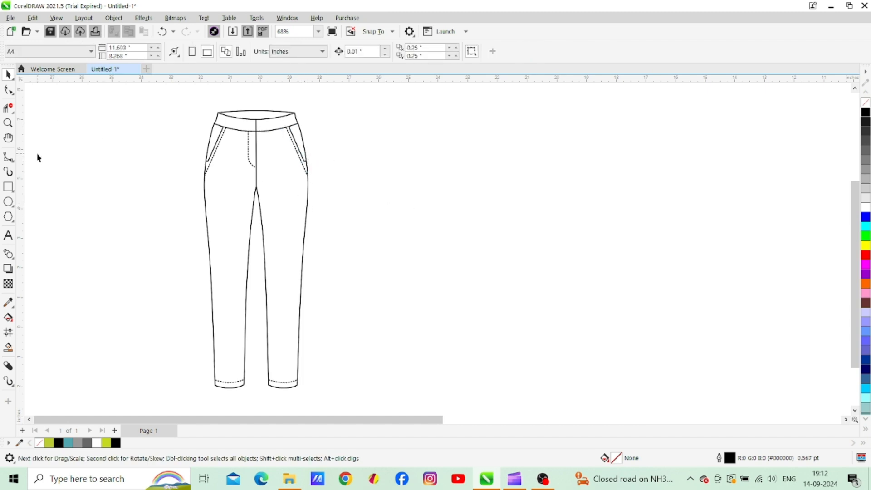
- Draw a narrow upright rectangle about 0.11 by 3.75 in beside the trousers with a 2.0 pt outline
left_click(8, 187)
left_click_drag(142, 111, 144, 222)
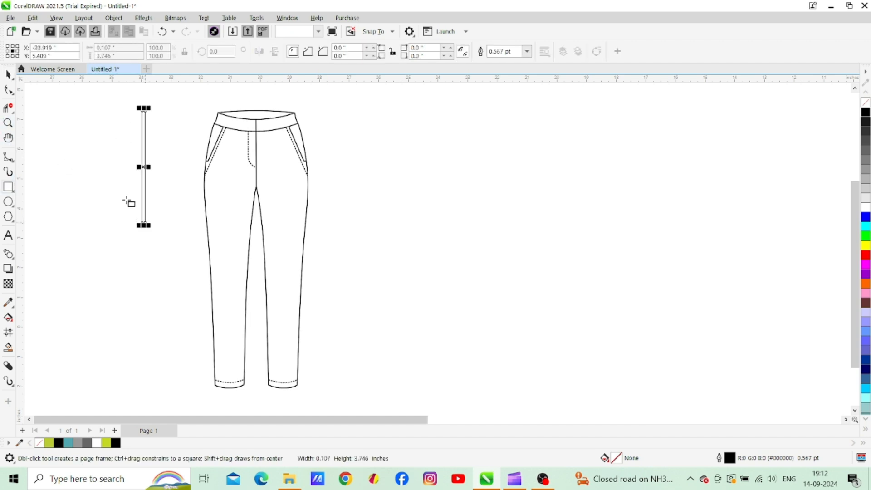
left_click(9, 74)
left_click(526, 52)
left_click(499, 111)
- Scale the narrow rectangle down to about 0.08 by 2.65 in and keep it beside the trousers
left_click_drag(143, 132, 234, 100)
left_click_drag(234, 100, 156, 132)
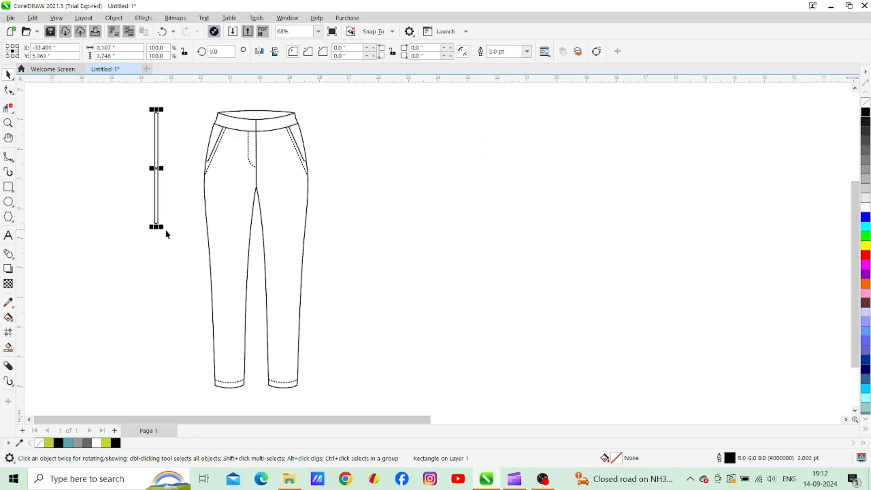
left_click_drag(158, 228, 155, 205)
mouse_move(158, 132)
left_mouse_down()
mouse_move(237, 106)
mouse_move(163, 133)
left_mouse_up()
left_click_drag(167, 204, 169, 197)
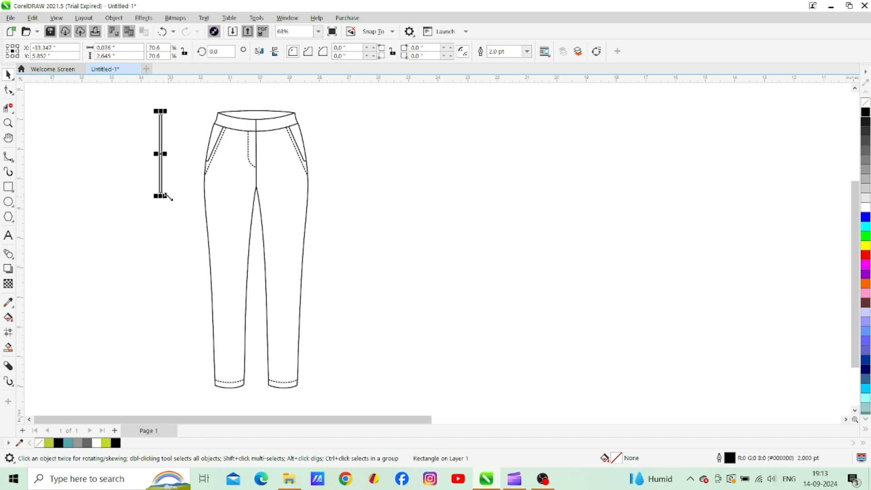
left_click(152, 241)
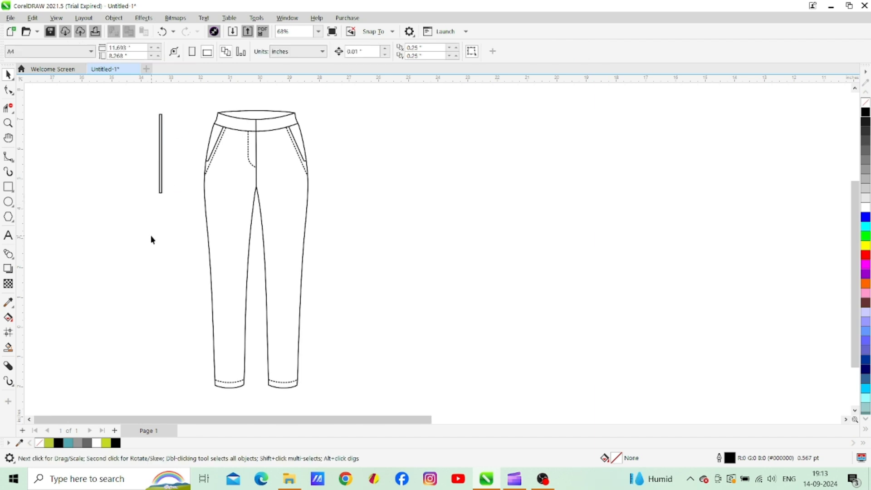
- Draw a diagonal B-Spline line from above the waist into the waistband near the centre and shift its upper end outward
left_click(8, 157)
left_click(252, 100)
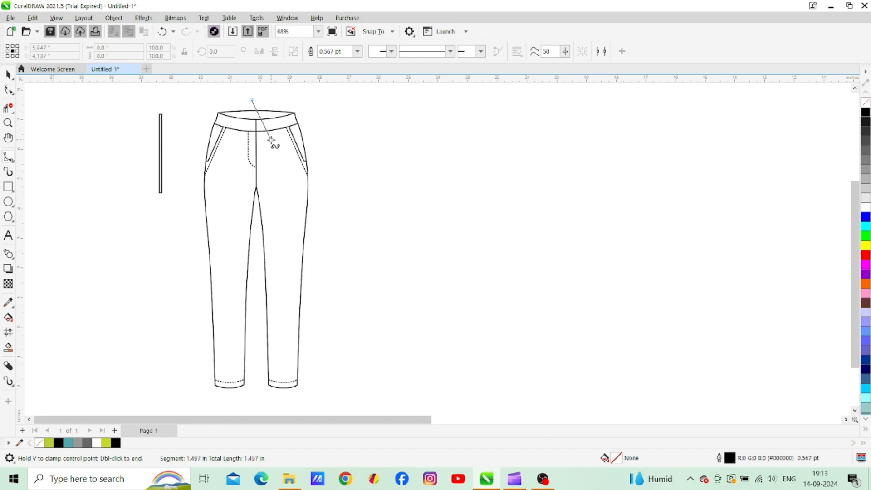
double_click(270, 127)
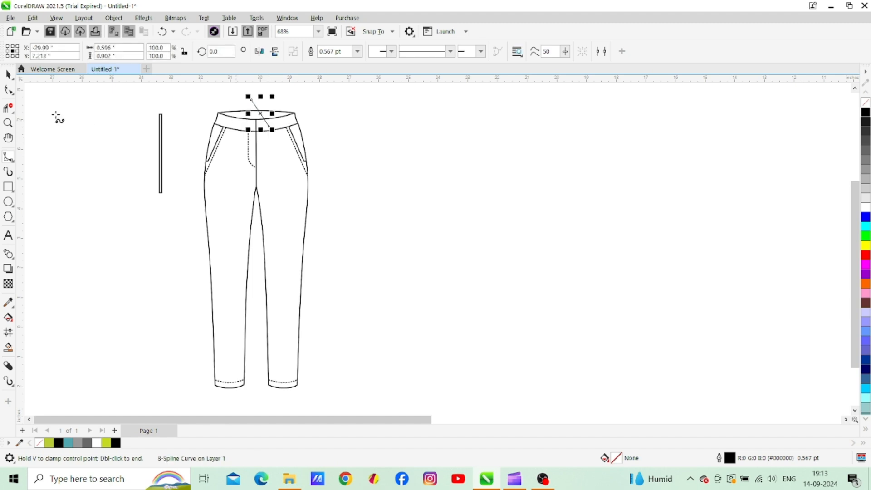
key("F10")
key("space")
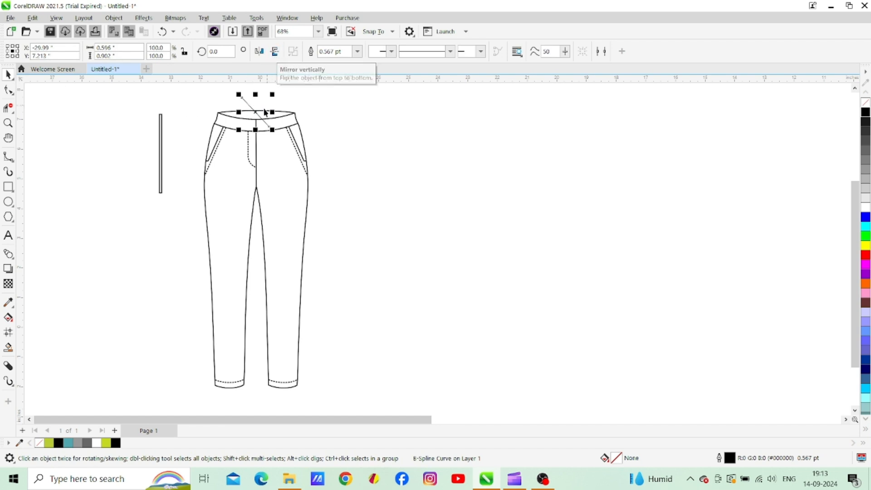
- Duplicate the diagonal line downward and mirror the copy vertically to form a pointed waistband tab
mouse_move(263, 118)
left_mouse_down()
mouse_move(274, 181)
mouse_move(269, 127)
left_mouse_up()
right_click(265, 146)
left_click(274, 51)
left_click(361, 144)
- Move the two diagonal lines slightly upward and shift their outer ends to open up the tab's point
left_click(8, 123)
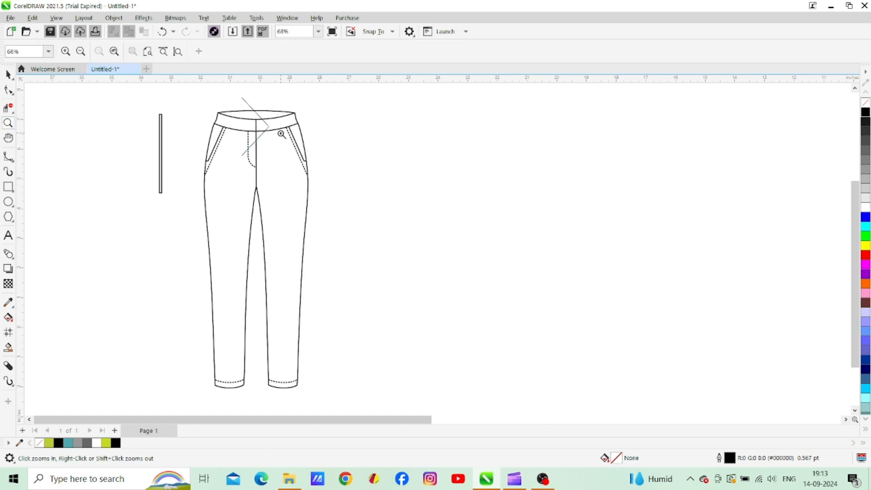
left_click(279, 133)
left_click(8, 90)
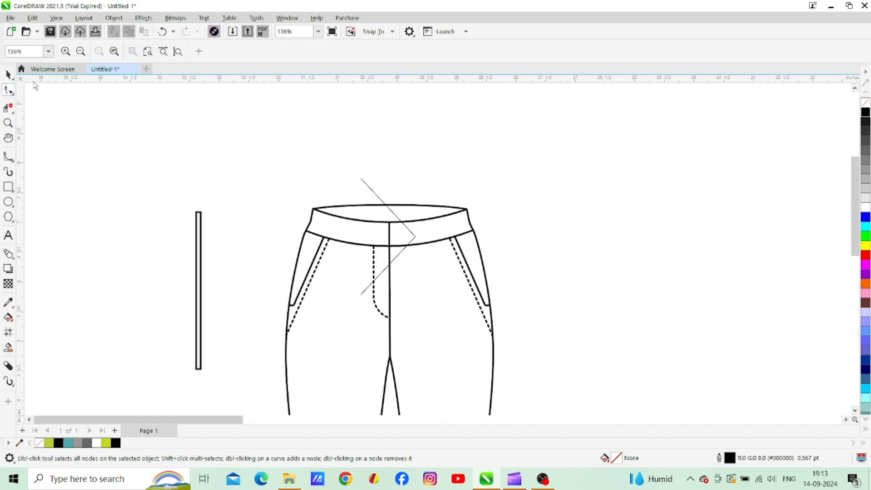
key("space")
left_click_drag(426, 285, 425, 285)
mouse_move(399, 254)
left_mouse_down()
mouse_move(414, 307)
mouse_move(394, 251)
left_mouse_up()
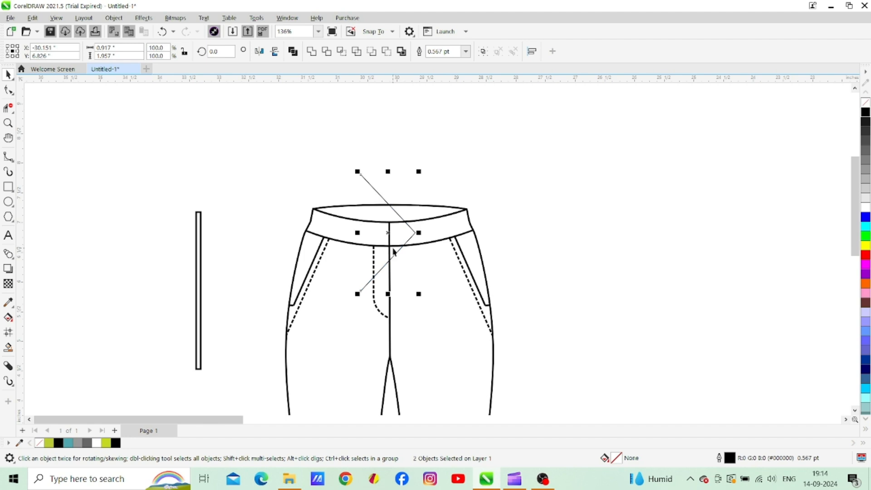
key("F10")
left_click(354, 176)
left_click_drag(355, 178, 340, 183)
mouse_move(363, 292)
left_mouse_down()
mouse_move(356, 277)
mouse_move(362, 282)
left_mouse_up()
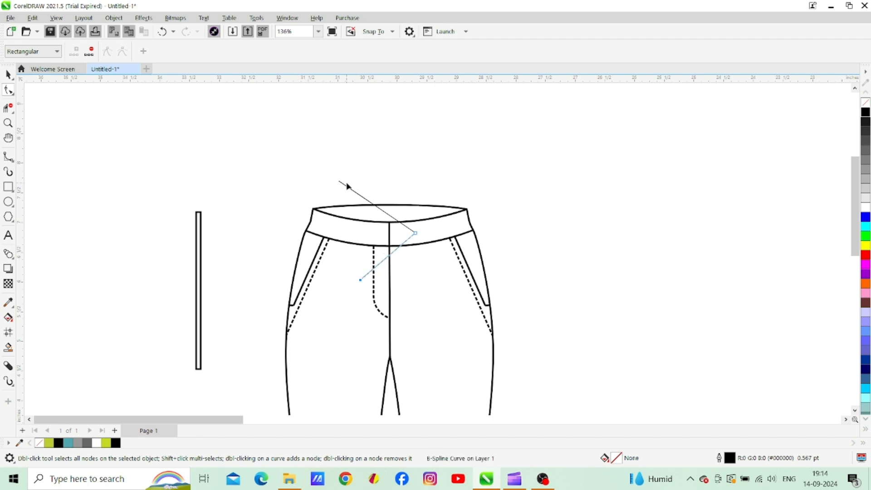
- Trim the two diagonal lines to the waistband edges and set their outline to 2.0 pt
left_click(8, 107)
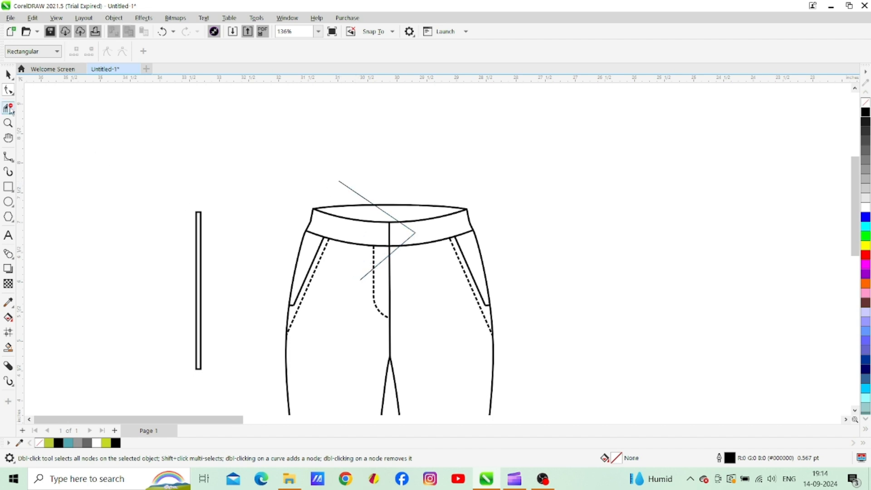
left_click_drag(351, 176, 352, 177)
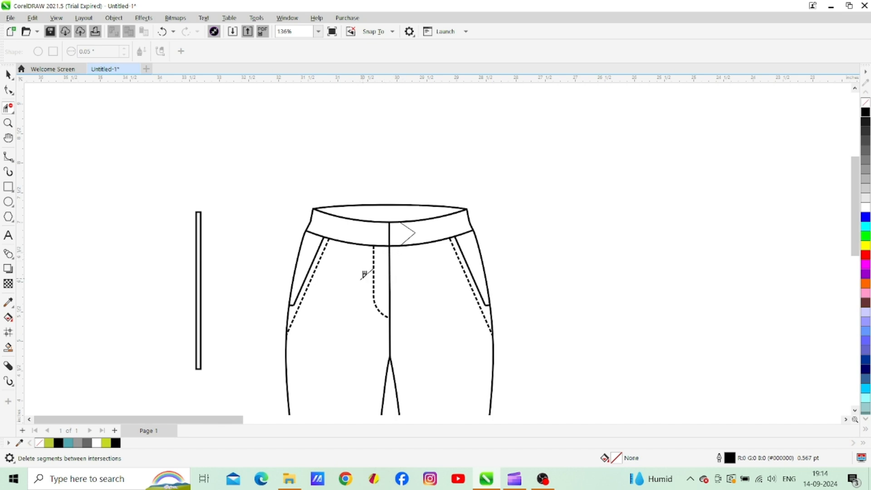
left_click(9, 76)
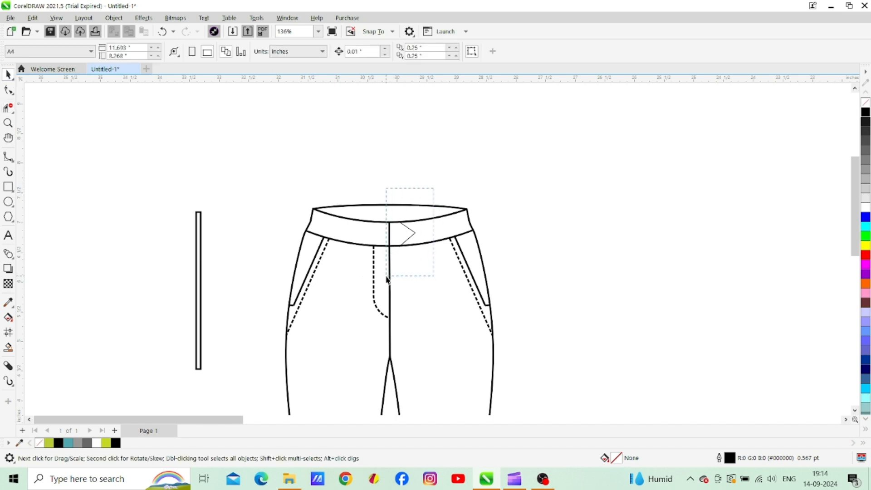
left_click_drag(388, 280, 388, 279)
left_click(466, 52)
left_click(438, 109)
- Narrow the tab's point slightly and delete the centre line's segment inside the waistband
left_click_drag(420, 234, 413, 234)
left_click(544, 229)
left_click(12, 111)
left_click(63, 150)
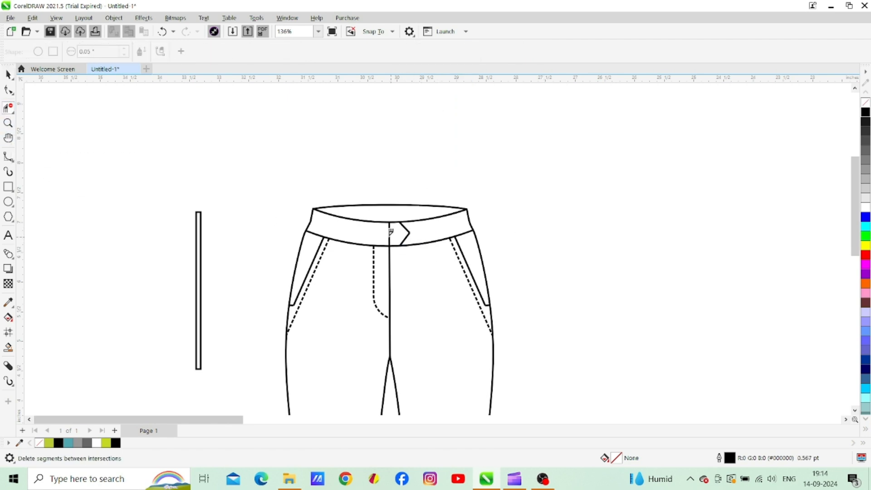
- Draw a button circle about 0.15 in wide on the waistband tab with a white fill and a thicker outline
left_click(8, 202)
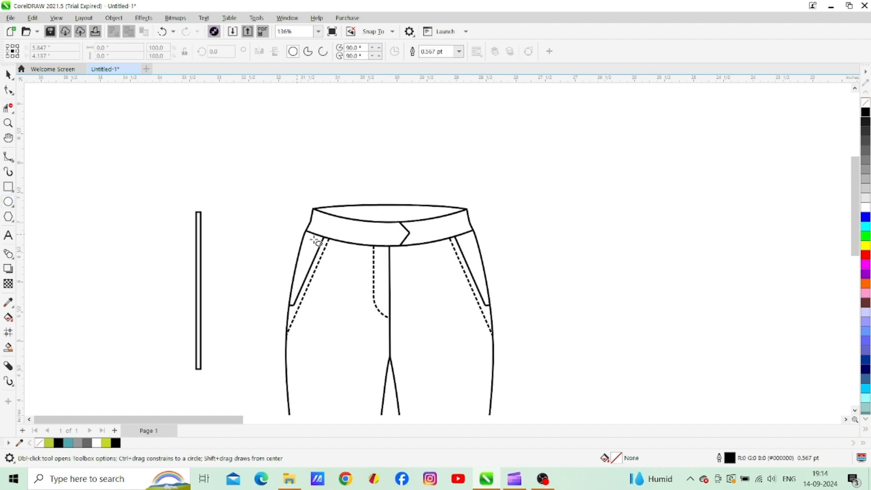
left_click_drag(382, 230, 389, 237)
left_click(865, 210)
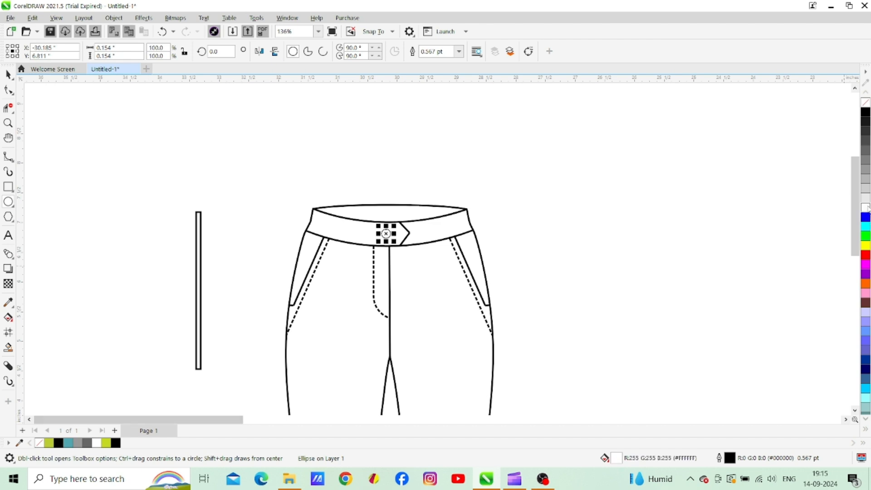
left_click(459, 51)
left_click(433, 106)
left_click(53, 175)
left_click(9, 123)
left_click(81, 51)
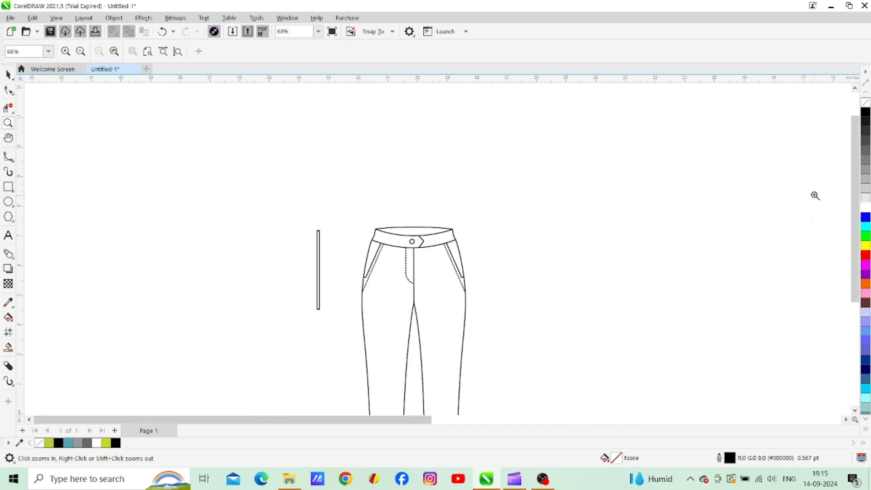
- Move the narrow strip onto the waistband left of the button and tilt it slightly so its top leans toward the centre
left_click_drag(855, 208, 855, 266)
left_click(8, 75)
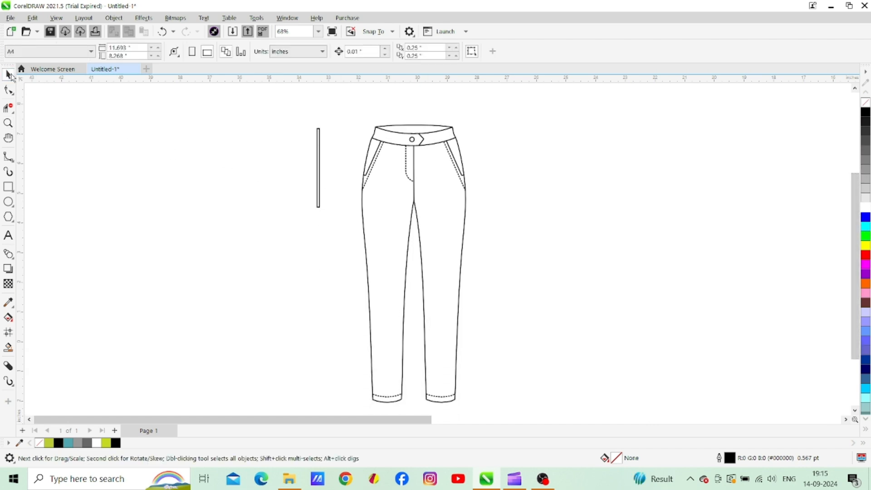
scroll(307, 161, "down", 1)
left_click_drag(316, 141, 390, 108)
left_click(390, 108)
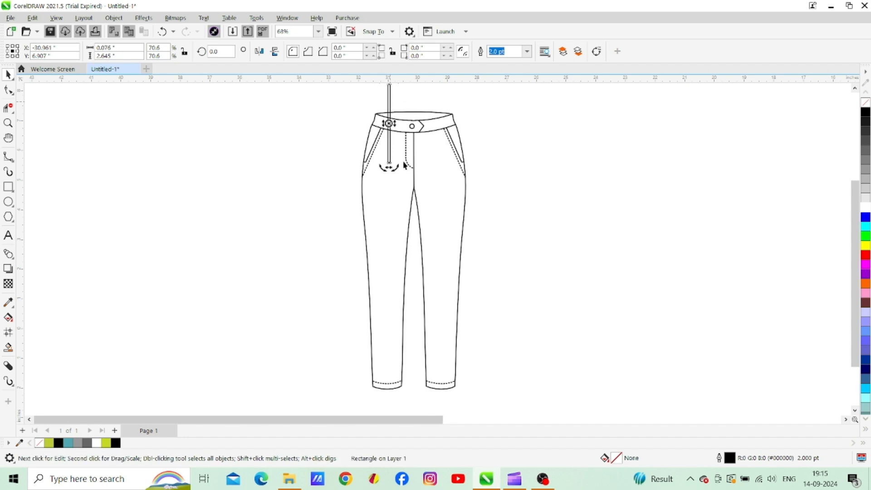
left_click_drag(399, 167, 369, 174)
left_click(386, 171)
left_click(387, 162)
left_click(387, 163)
left_click(283, 217)
scroll(658, 222, "up", 1)
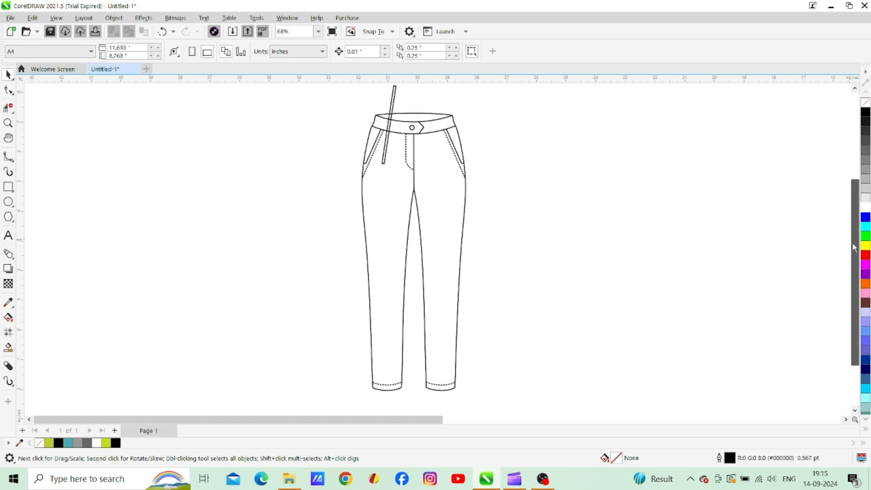
- Copy the tilted strip once as a spare beside the trousers and once mirrored horizontally onto the waistband's right half
left_click_drag(394, 96, 412, 99)
right_click(553, 127)
right_click(441, 100)
left_click(260, 53)
left_click_drag(414, 101, 431, 102)
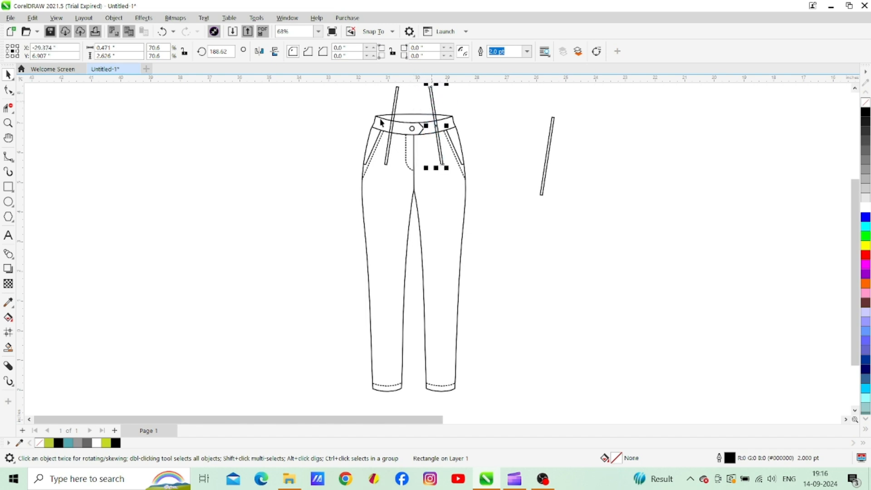
- Trim both tilted strips to the waistband edges to form the front belt loops
left_click(420, 109)
left_click(9, 108)
left_click(388, 147)
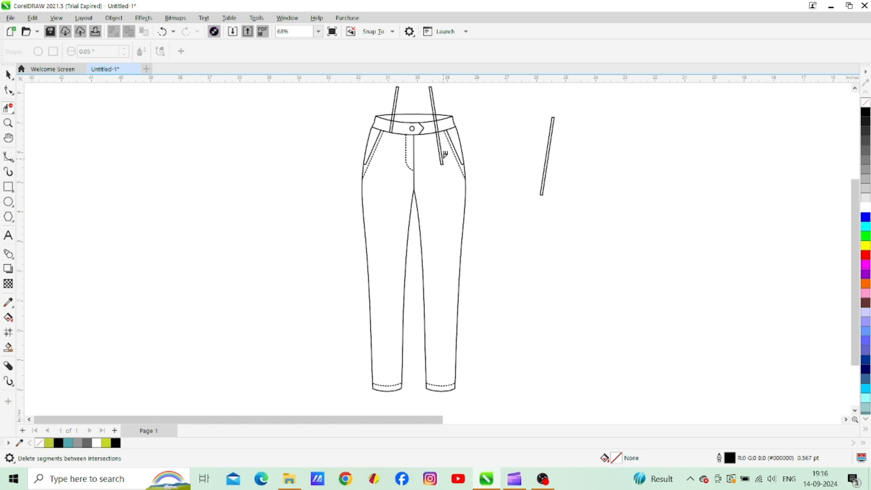
left_click(442, 154)
left_click_drag(389, 84, 453, 102)
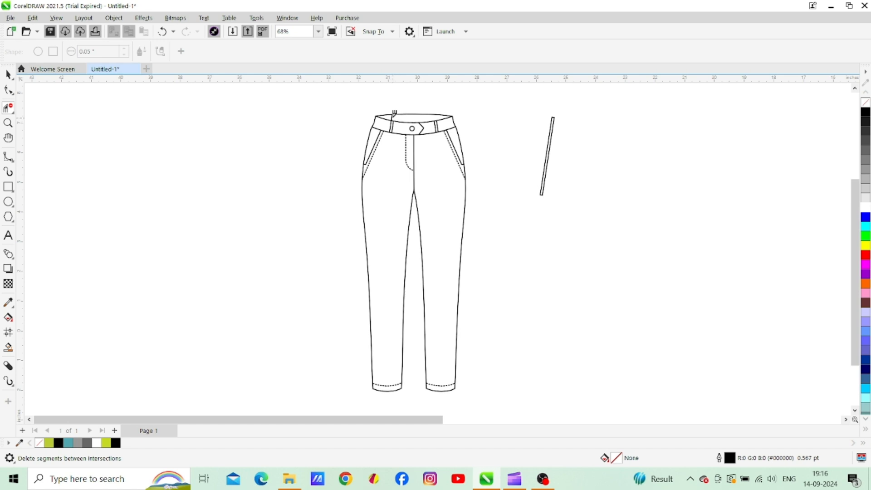
- Move the whole trousers drawing to the left, leaving free space beside it
left_click(7, 74)
left_click_drag(854, 219, 854, 225)
left_click(454, 233)
left_click_drag(454, 232, 286, 237)
left_click(42, 151)
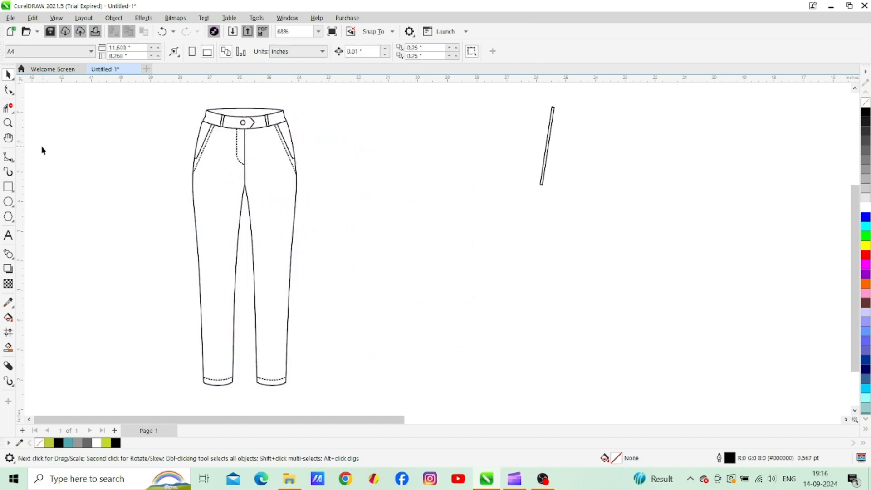
- Draw a tapered Artistic Media stroke, 0.04 in wide, along the length of each leg as a crease line
left_click(9, 159)
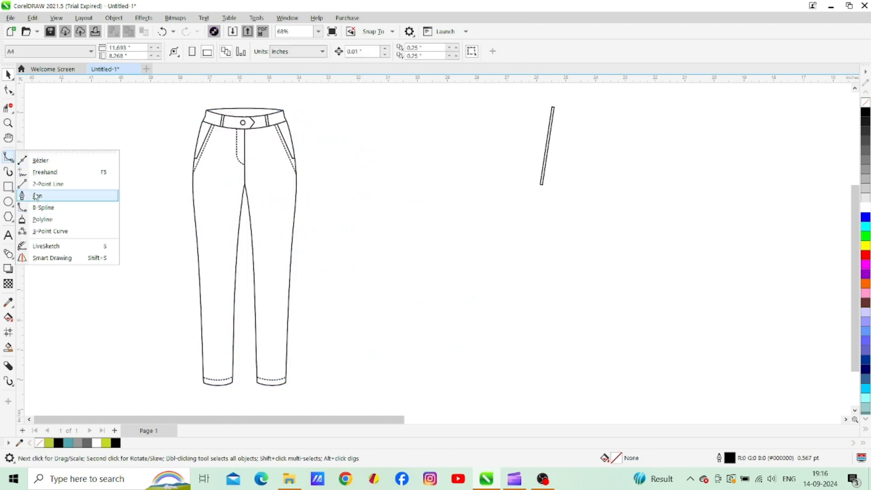
left_click(8, 172)
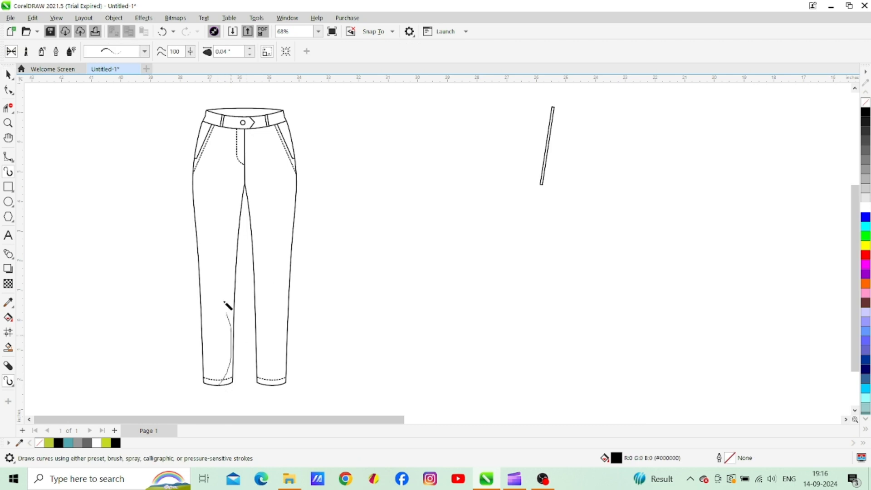
left_click_drag(213, 176, 219, 385)
left_click_drag(280, 374, 275, 181)
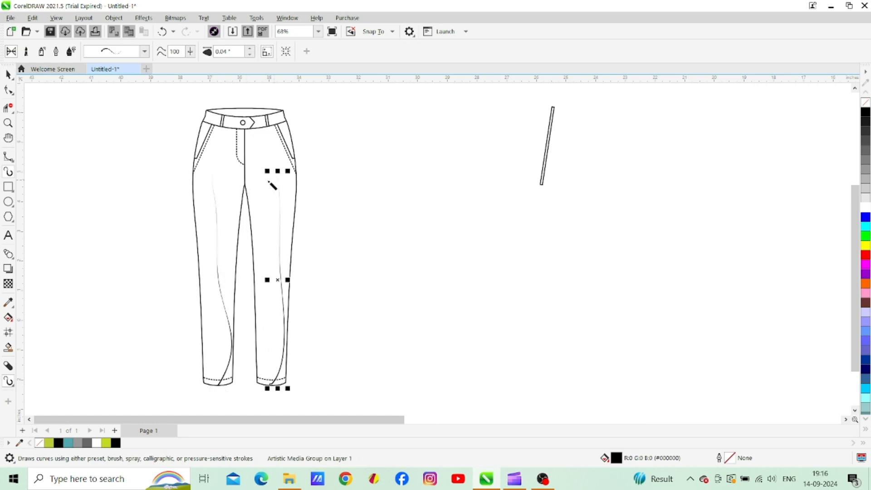
- Straighten the left leg's crease line by removing its middle nodes, and raise its upper end slightly
left_click(9, 90)
left_click(225, 322)
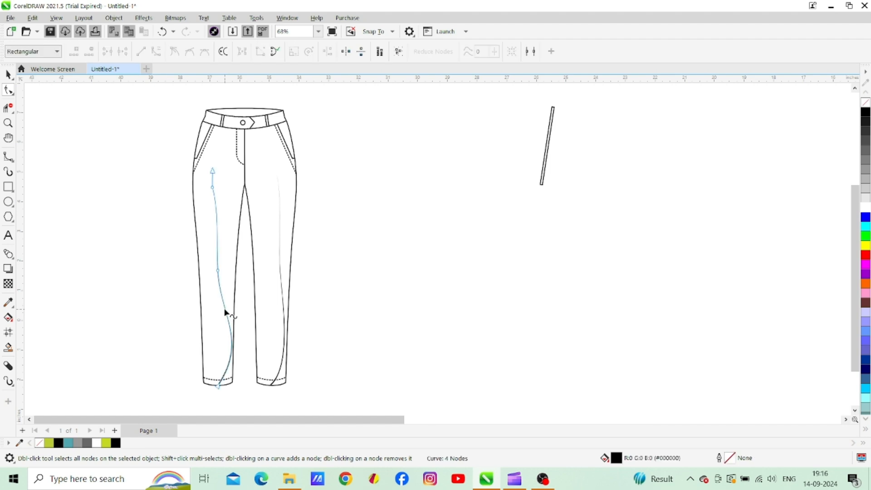
double_click(213, 186)
left_click_drag(213, 171, 216, 161)
left_click_drag(238, 351, 216, 268)
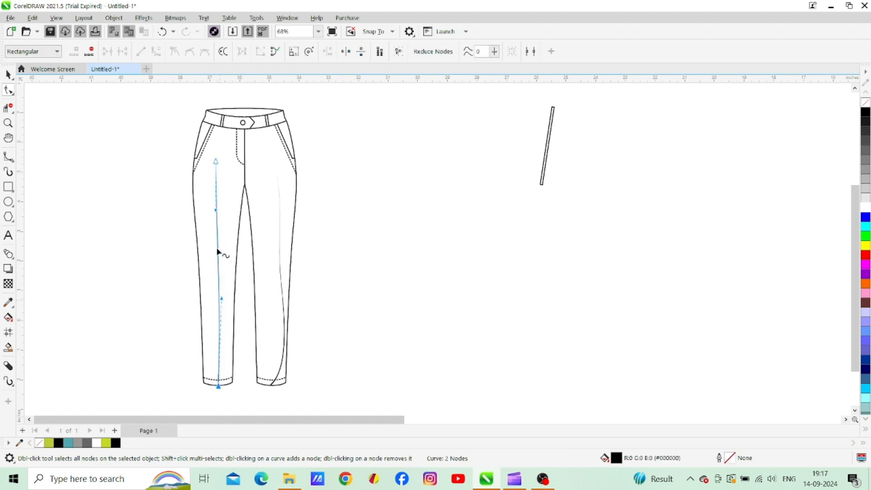
left_click_drag(226, 300, 218, 298)
left_click(265, 288)
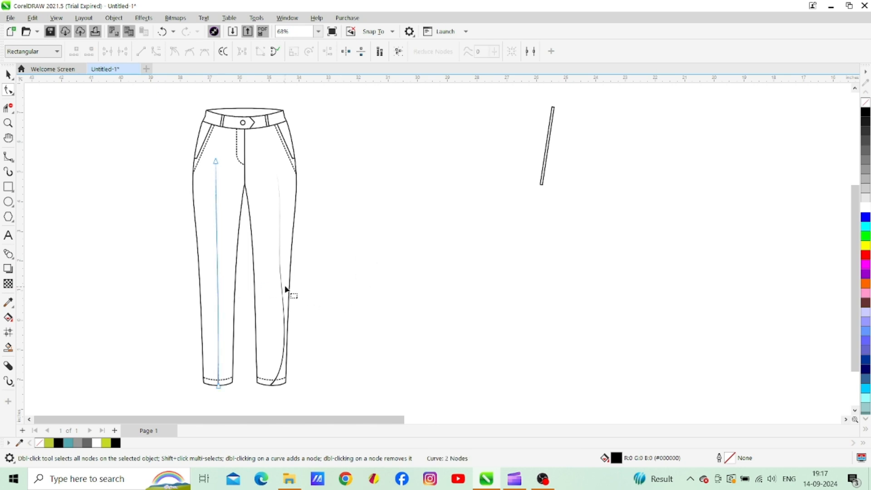
- Remove the right crease line's middle node and straighten the line along the centre of the leg
left_click(285, 316)
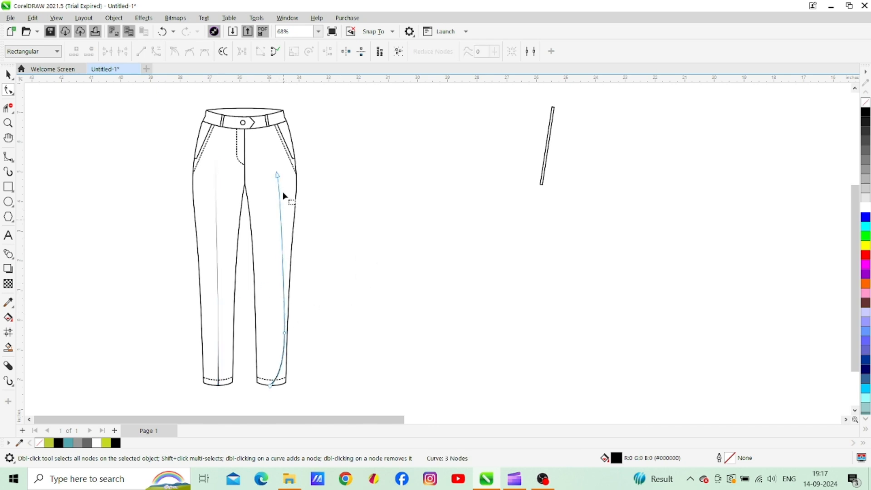
left_click_drag(278, 175, 271, 147)
double_click(284, 333)
left_click(270, 385)
left_click_drag(284, 265, 275, 253)
left_click_drag(275, 253, 275, 241)
left_click_drag(277, 172, 272, 198)
- Move the spare belt-loop strip to the empty area left of the trousers
left_click_drag(855, 290, 855, 315)
left_click(8, 74)
left_click(408, 302)
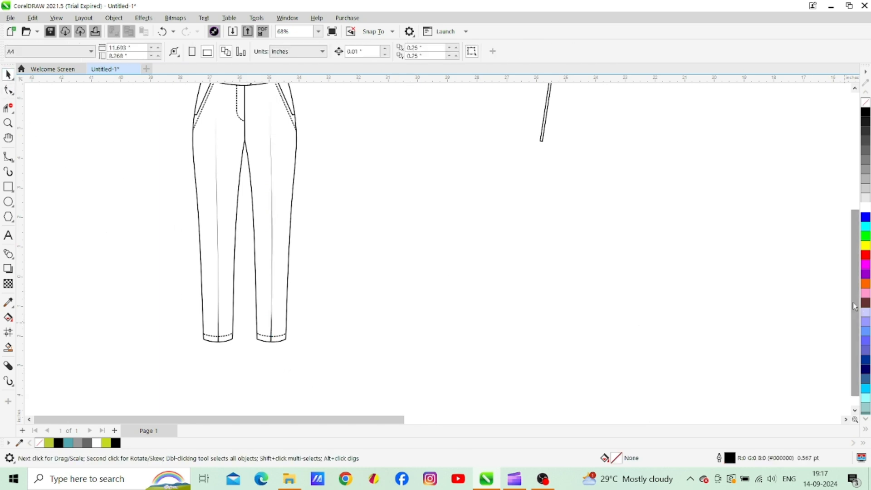
left_click_drag(855, 311, 855, 284)
left_click(552, 139)
left_click_drag(551, 138, 75, 181)
- Duplicate the complete trousers drawing and place the copy directly to its right
left_click_drag(142, 106, 345, 401)
left_click_drag(284, 267, 410, 249)
left_click(463, 246)
- Delete the fly stitching and both slanted pockets from the trousers copy
left_click(348, 152)
key("Delete")
left_click_drag(455, 111, 380, 208)
key("Delete")
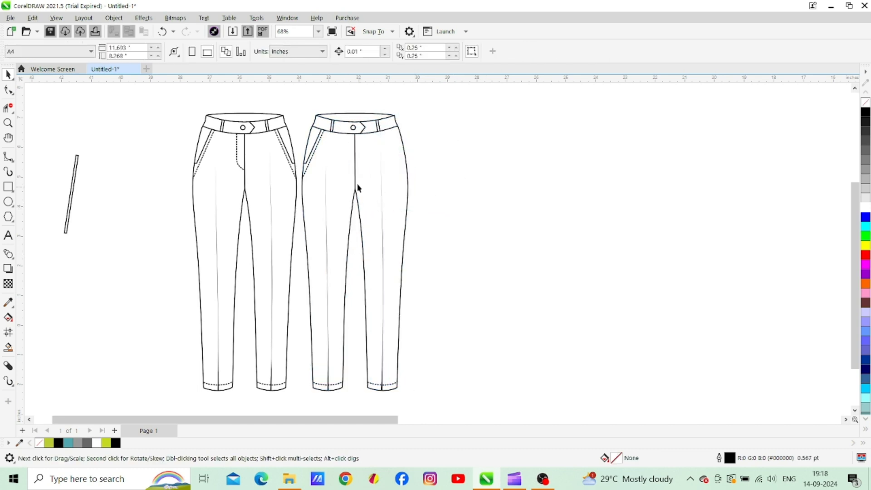
left_click(319, 140)
key("Delete")
- Delete the button and pointed tab from the copy and move its two belt loops clear of the waistband
left_click_drag(343, 103, 371, 165)
key("Delete")
left_click_drag(320, 99, 482, 133)
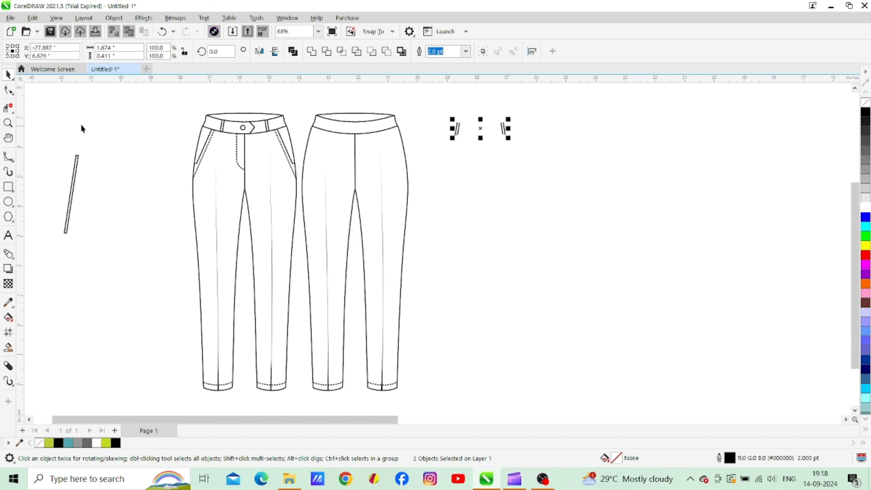
- Remove the copy's dipped front waistline and flatten the lower waistband seam for the back view
left_click(11, 93)
left_click(375, 121)
double_click(394, 116)
left_click(393, 115)
left_click(393, 115)
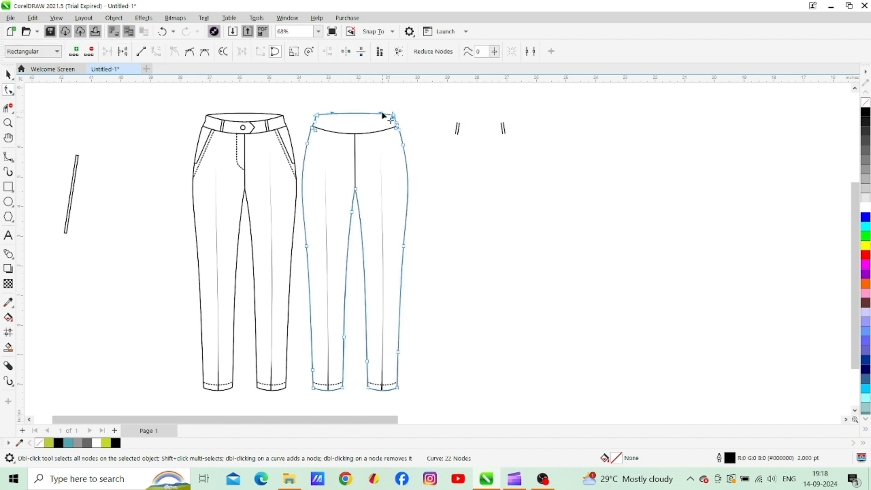
left_click(376, 135)
left_click(397, 128)
mouse_move(370, 136)
left_mouse_down()
mouse_move(376, 128)
mouse_move(337, 127)
mouse_move(380, 127)
left_mouse_up()
- Bow the back waistband's lower seam slightly upward and extend the centre back line up to meet it
left_click(8, 123)
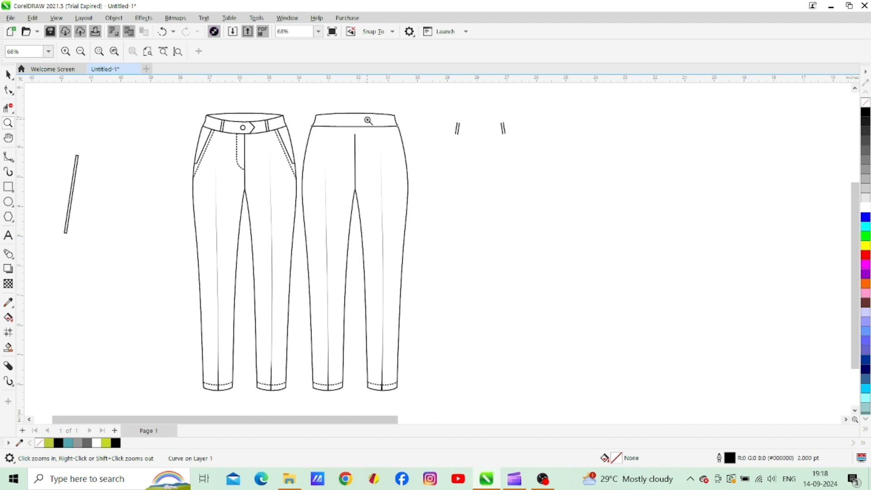
left_click(368, 120)
left_click(9, 91)
left_click(493, 241)
left_click_drag(369, 237, 368, 236)
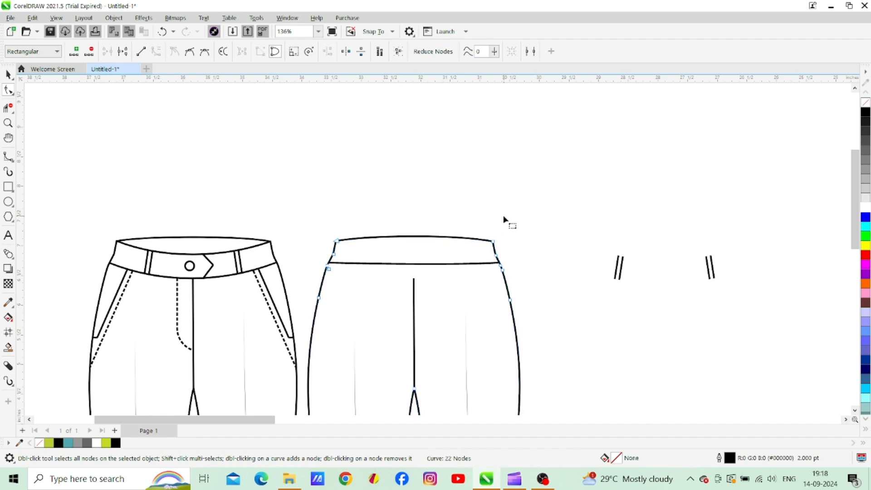
left_click(493, 264)
left_click_drag(464, 270, 460, 264)
left_click_drag(381, 268, 414, 261)
left_click(417, 287)
- Move the spare strip onto the left part of the back waistband and rotate it upright
left_click(8, 123)
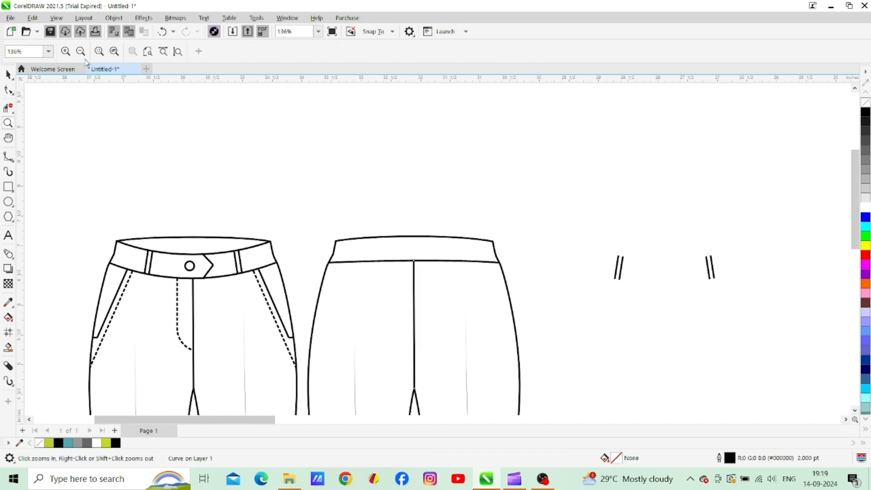
right_click(393, 147)
scroll(851, 169, "down", 5)
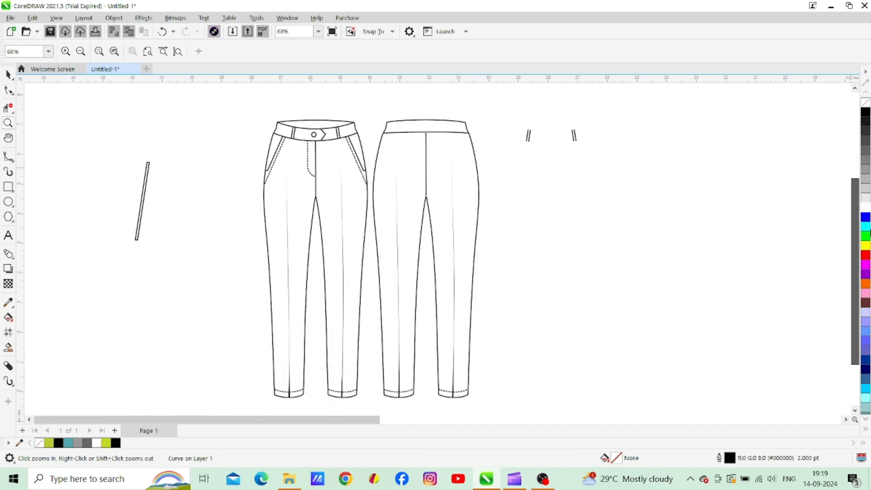
left_click(8, 75)
left_click_drag(141, 219, 400, 148)
left_click(399, 148)
left_click_drag(391, 182, 398, 184)
- Place copies of the upright strip at the centre and on the right part of the back waistband
left_click(537, 225)
left_click_drag(403, 119, 458, 124)
left_click(561, 208)
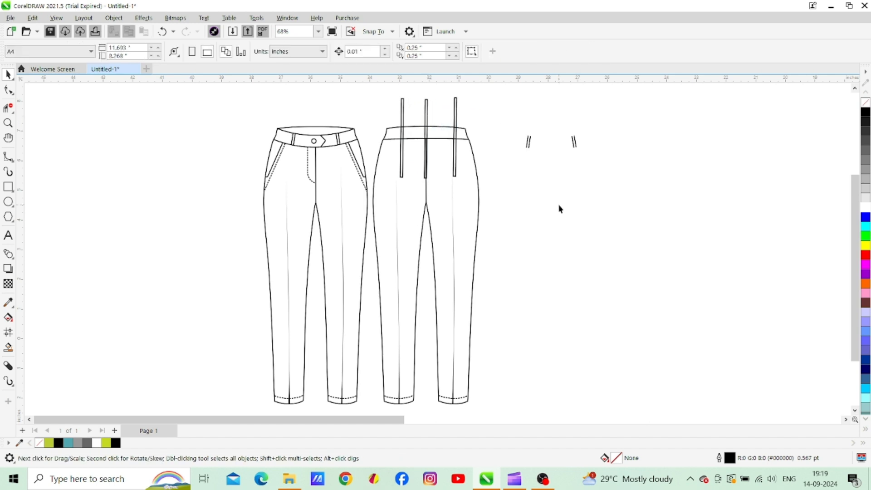
- Trim the three strips to the back waistband's edges to form belt loops
left_click(8, 108)
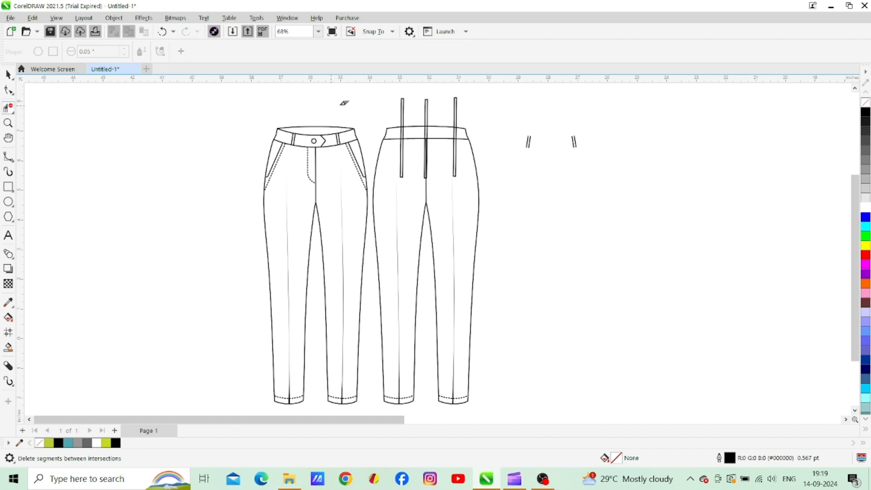
left_click_drag(464, 104, 462, 106)
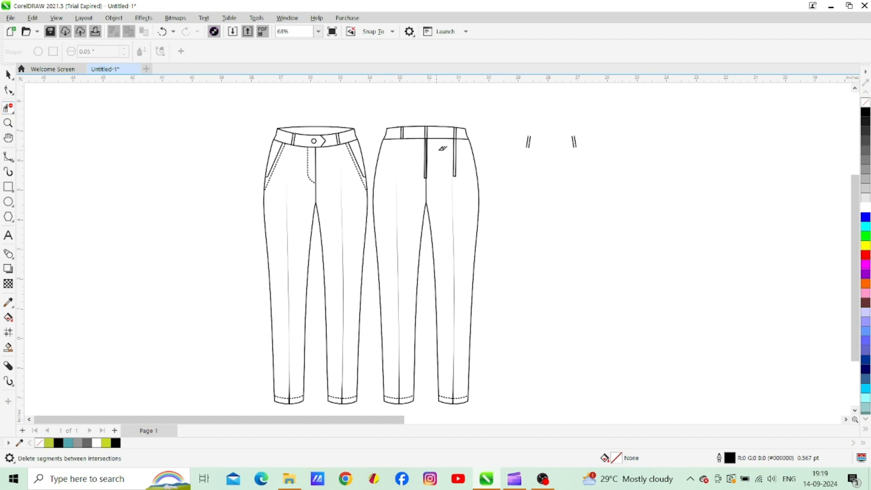
left_click(9, 75)
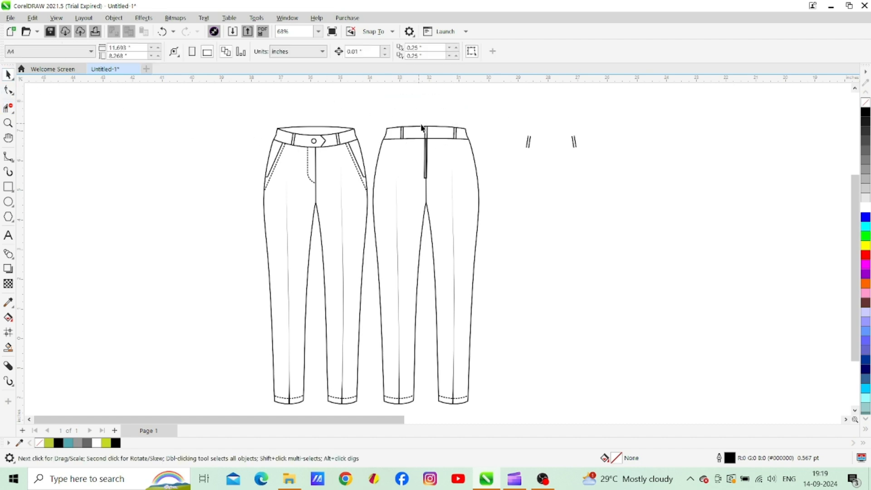
left_click(426, 127)
left_click(228, 217)
- Rotate the back waistband's centre belt loop slightly to adjust its angle above the centre seam
left_click(8, 123)
left_click(421, 135)
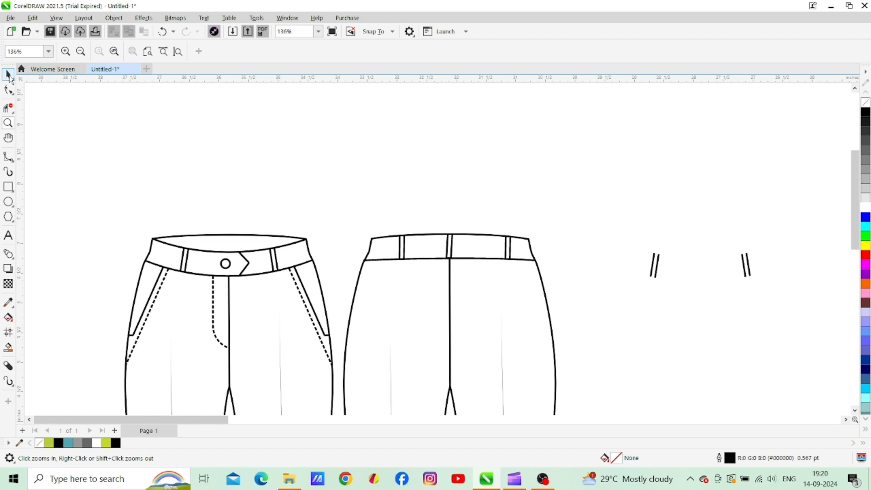
left_click(10, 78)
left_click_drag(480, 196, 534, 289)
left_click(428, 156)
left_click(449, 247)
left_click(449, 245)
left_click_drag(458, 227, 456, 225)
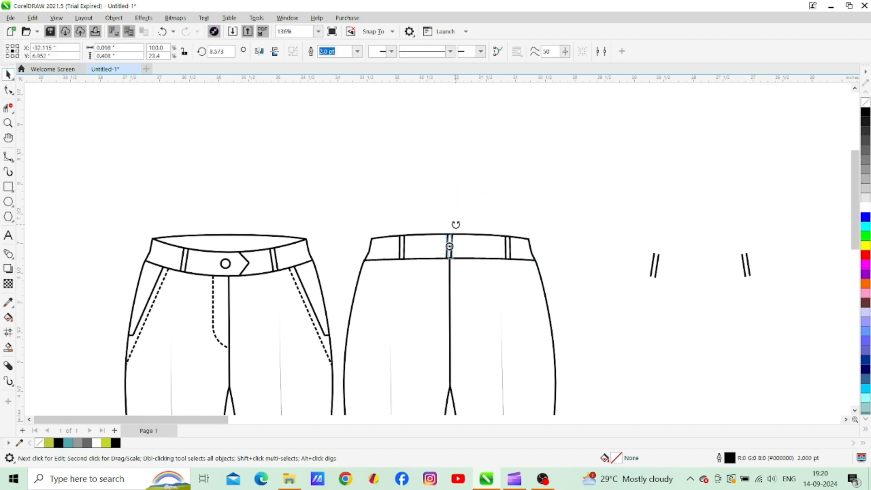
left_click(470, 188)
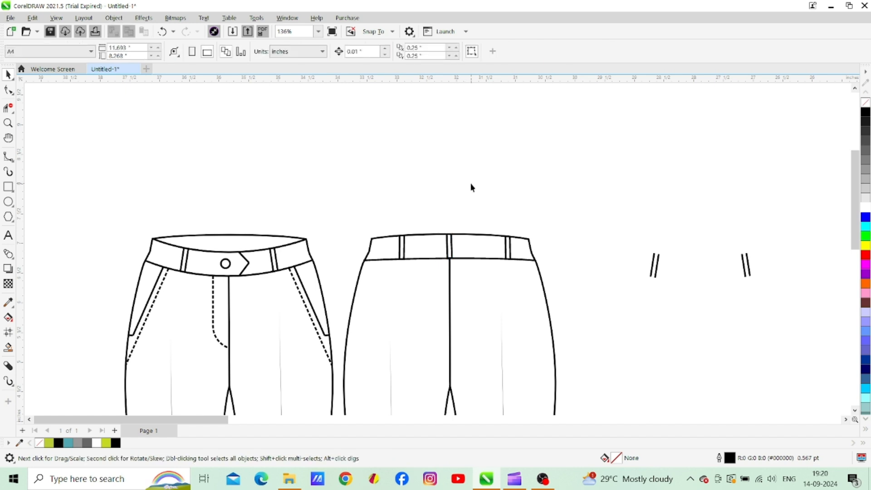
left_click(8, 123)
left_click(80, 50)
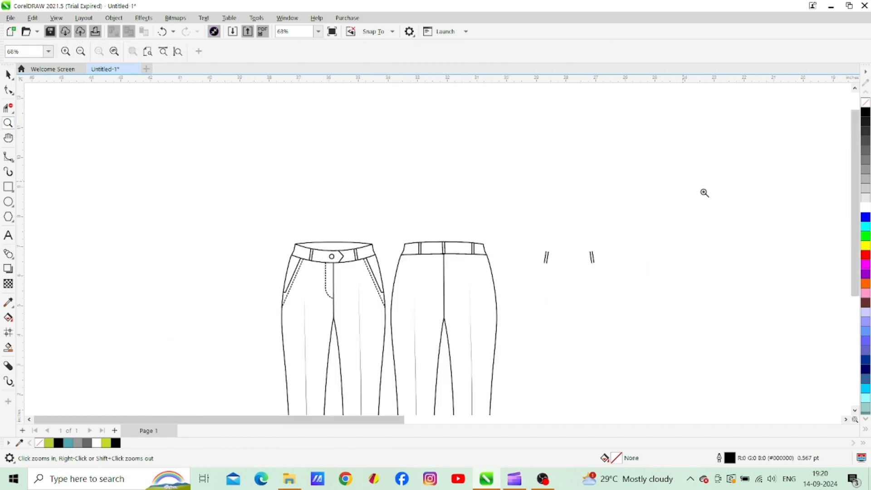
left_click_drag(856, 191, 856, 251)
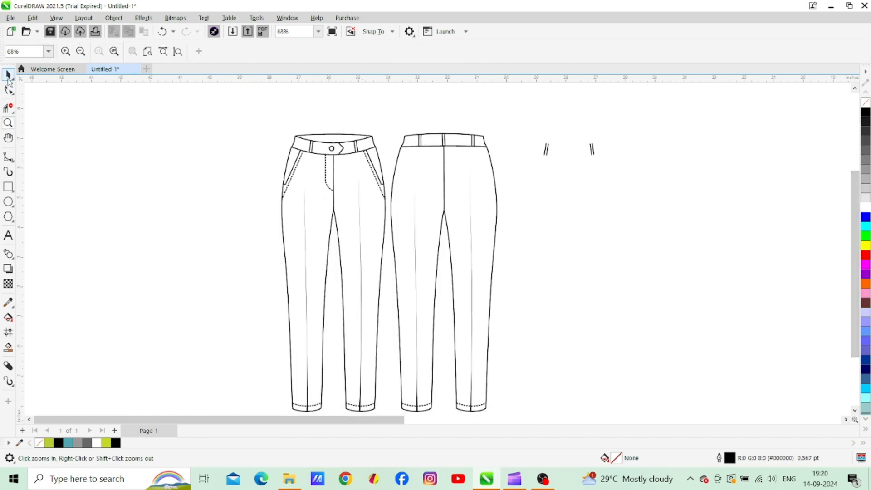
left_click(8, 76)
mouse_move(479, 152)
left_mouse_down()
mouse_move(476, 142)
mouse_move(499, 142)
mouse_move(474, 142)
left_mouse_up()
left_click(535, 183)
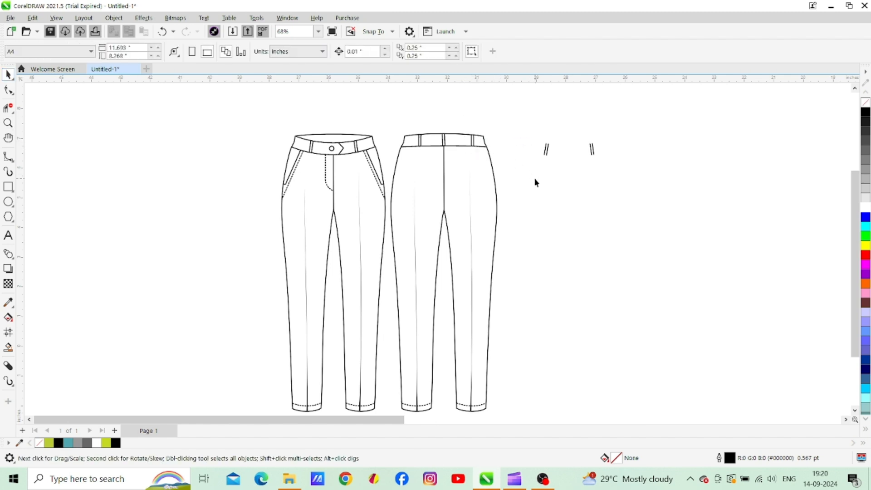
- Tilt the outer two belt loops on the back waistband slightly so they follow its shape
left_click(8, 123)
left_click(450, 143)
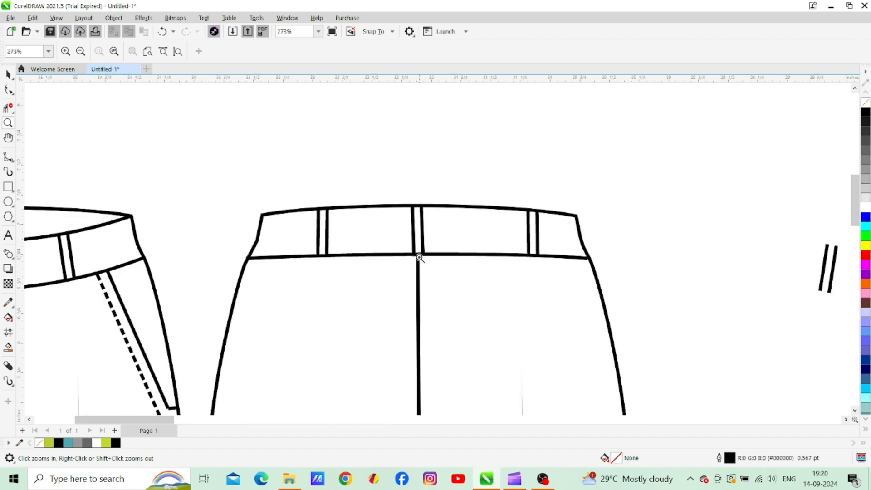
left_click(8, 74)
left_click_drag(300, 175, 384, 300)
left_click(330, 206)
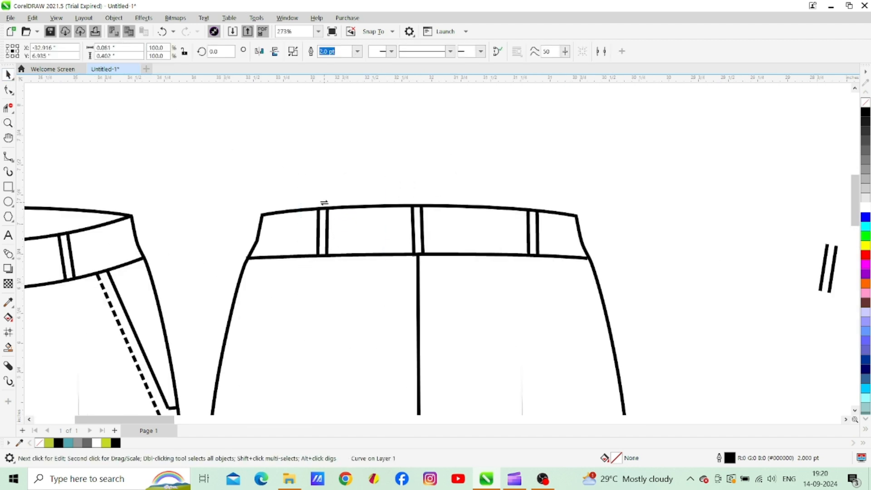
left_click_drag(512, 183, 556, 285)
left_click(533, 233)
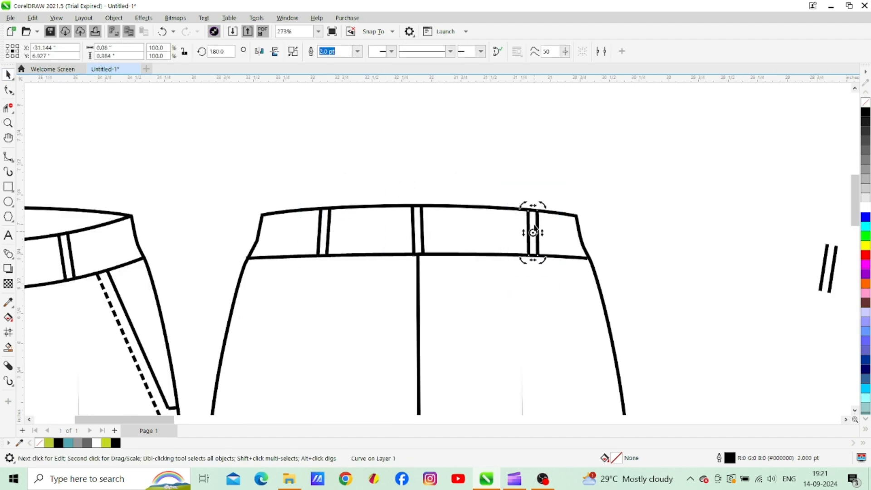
left_click_drag(534, 205, 530, 203)
left_click(357, 175)
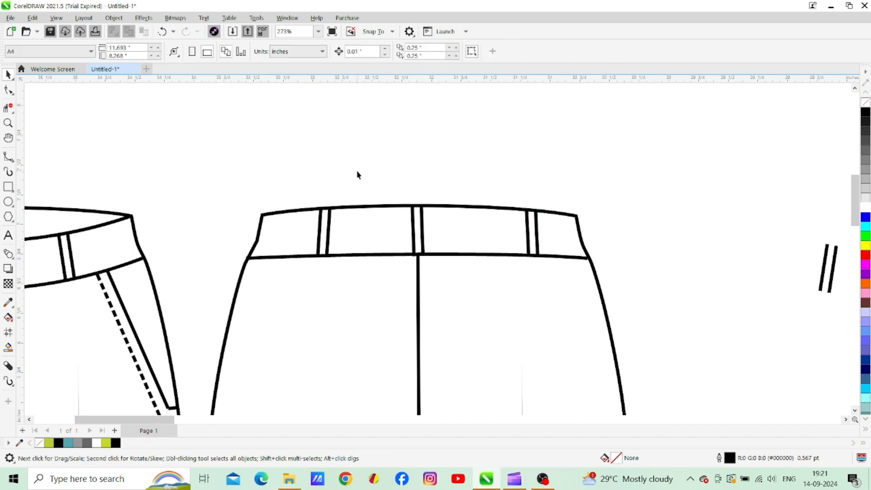
- Draw a thin horizontal rectangle as a welt pocket below the waistband on the right half of the back
left_click(8, 123)
left_click(80, 51)
left_click(81, 51)
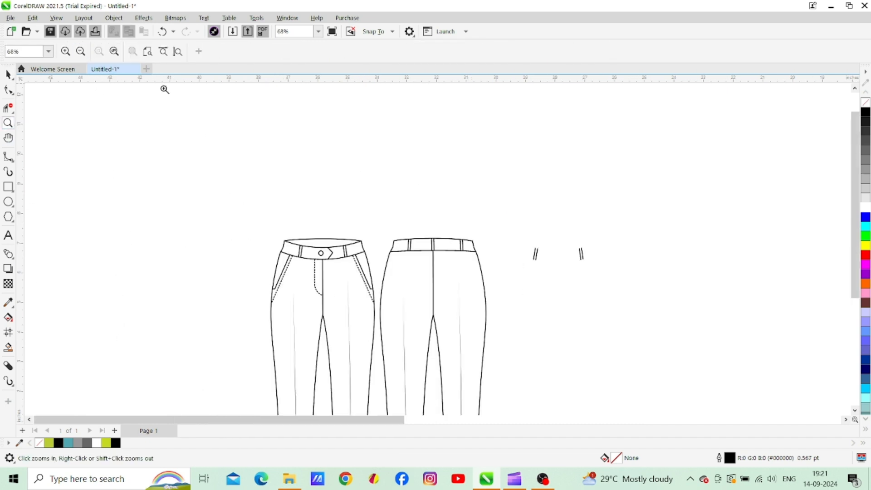
scroll(837, 191, "down", 3)
left_click(9, 187)
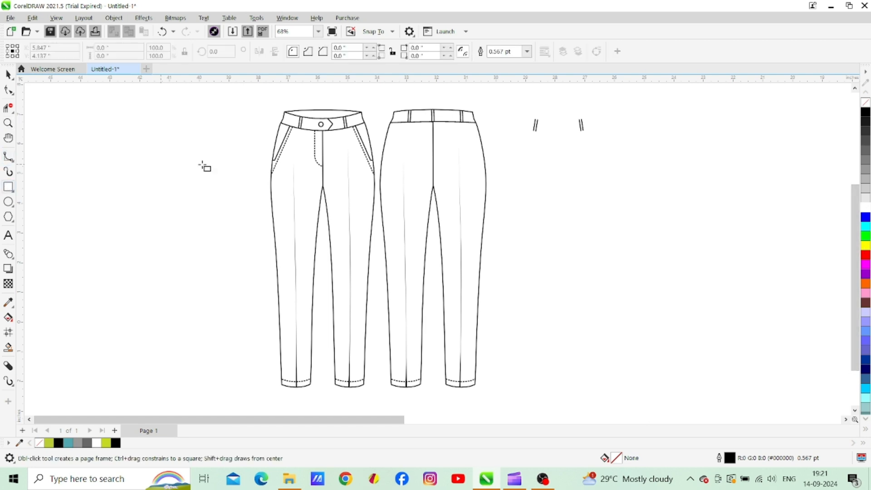
mouse_move(395, 135)
left_mouse_down()
mouse_move(536, 139)
mouse_move(462, 142)
left_mouse_up()
left_click(9, 75)
left_click(450, 160)
left_click(417, 136)
left_click(522, 154)
- Create a button circle about 0.17 inch wide with a 2 pt outline and light grey fill beneath the back pocket
left_click(9, 123)
left_click(9, 202)
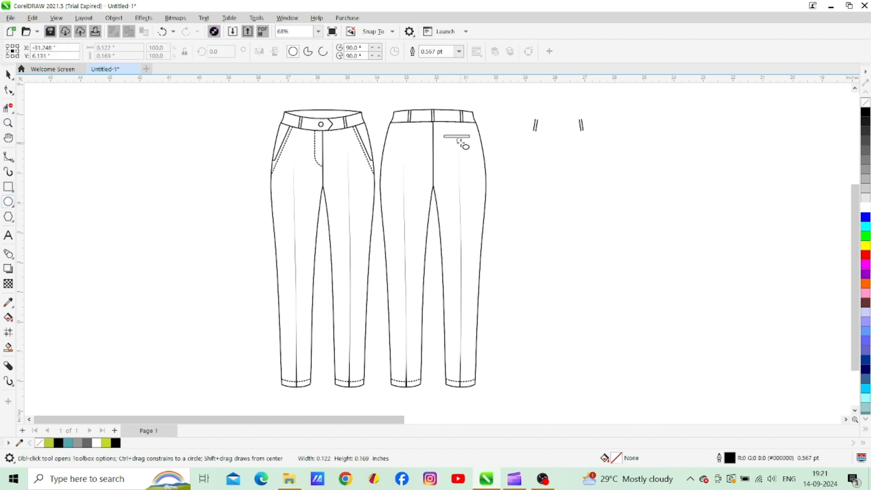
key("space")
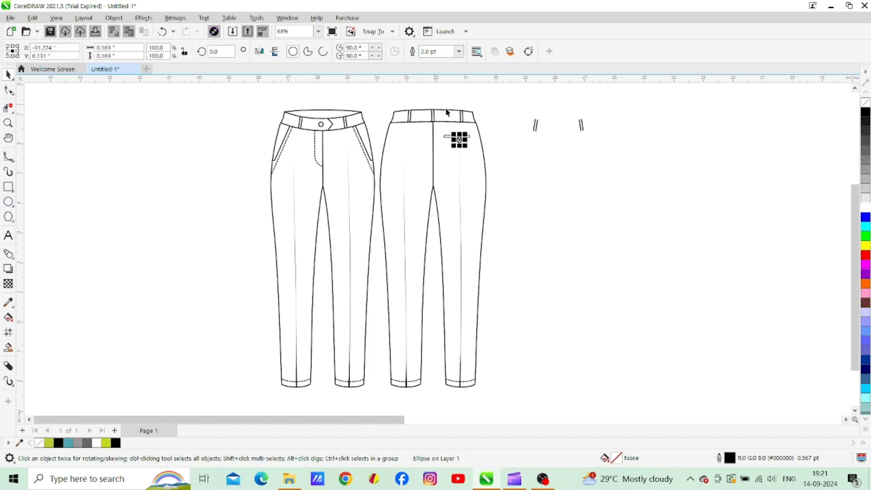
left_click(866, 189)
left_click(476, 158)
left_click_drag(460, 140, 458, 143)
- Delete the two spare strips beside the back view and remove the button circle's fill
left_click_drag(521, 105, 609, 165)
key("Delete")
left_click(459, 144)
left_click(865, 103)
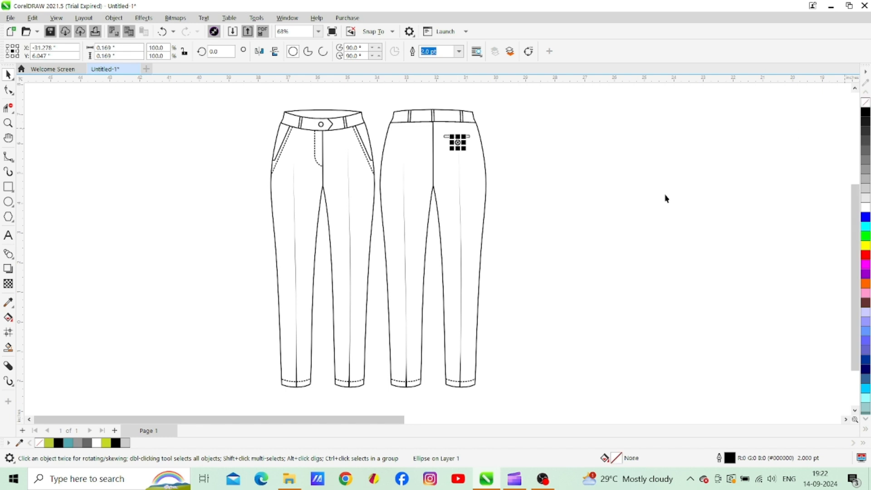
left_click(624, 208)
- Draw a tiny circle beside the back waistband and fill it black as a button hole
left_click(8, 123)
left_click(458, 142)
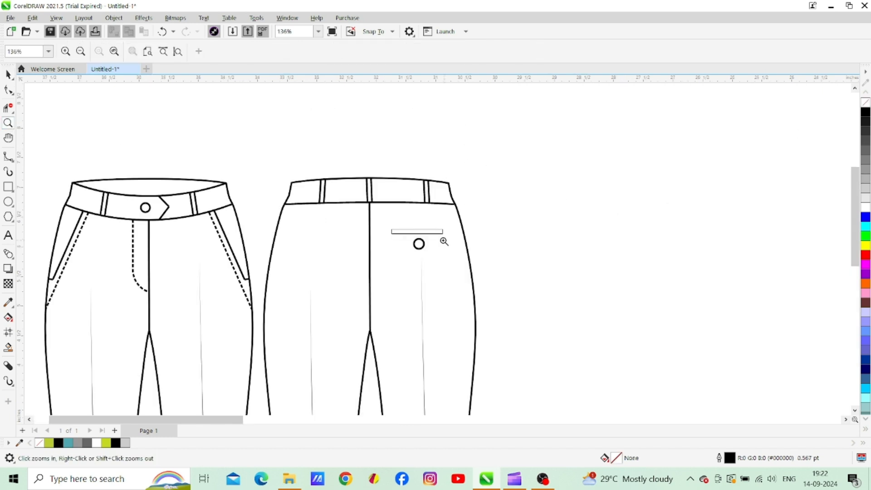
left_click(445, 241)
left_click(8, 201)
left_click(511, 163)
key("space")
left_click(574, 199)
left_click(512, 163)
left_click(866, 112)
left_click(525, 177)
left_click(511, 163)
- Duplicate the tiny black dot into a two-by-two set of four button holes
left_click_drag(511, 163, 535, 211)
left_click(506, 139)
left_click(511, 161)
right_click(507, 167)
left_click(548, 179)
right_click(533, 206)
left_click(521, 217)
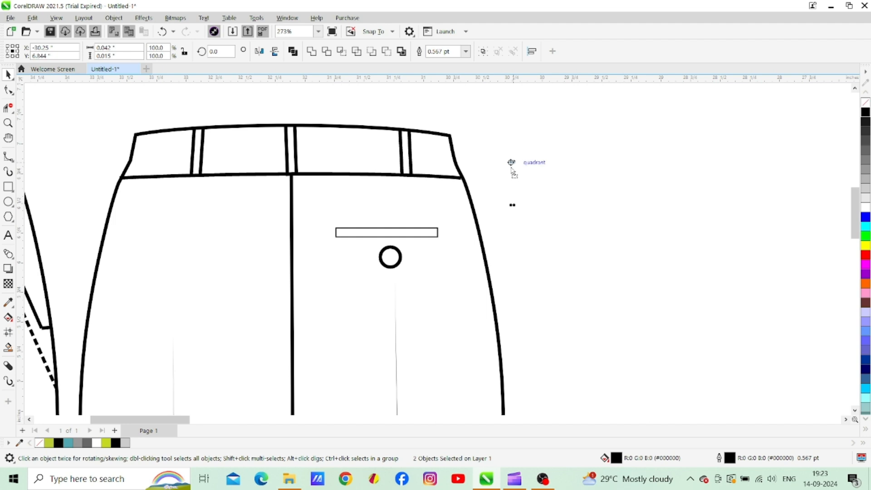
left_click_drag(514, 167, 514, 167)
left_click(510, 178)
- Move the button ring beside the four holes and centre the holes inside it
left_click_drag(386, 264, 528, 204)
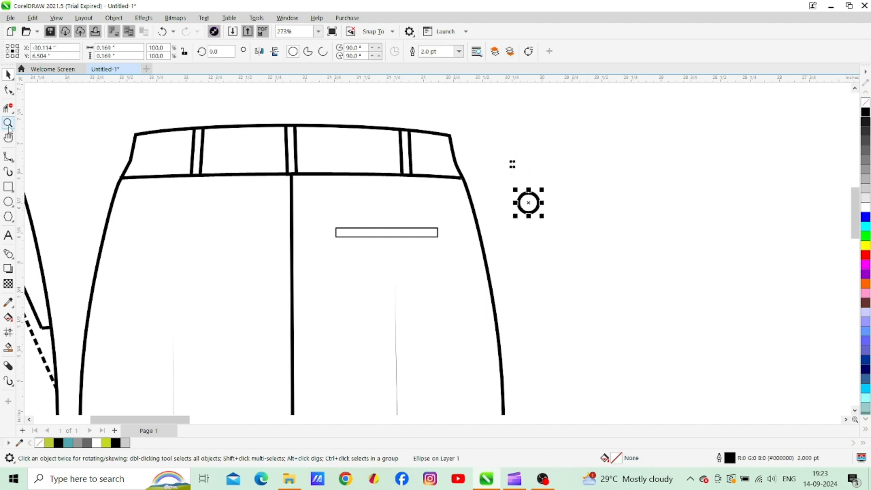
left_click(8, 125)
left_click(511, 172)
key("space")
left_click_drag(422, 213, 464, 258)
left_click(459, 254)
left_click_drag(423, 235, 452, 246)
mouse_move(443, 240)
left_mouse_down()
mouse_move(442, 255)
mouse_move(442, 235)
left_mouse_up()
mouse_move(474, 313)
left_mouse_down()
mouse_move(444, 236)
mouse_move(449, 269)
mouse_move(482, 317)
left_mouse_up()
left_click_drag(500, 331, 461, 249)
left_click(484, 285)
- Group the button ring with its four holes and move the group onto the back welt pocket
left_click(8, 125)
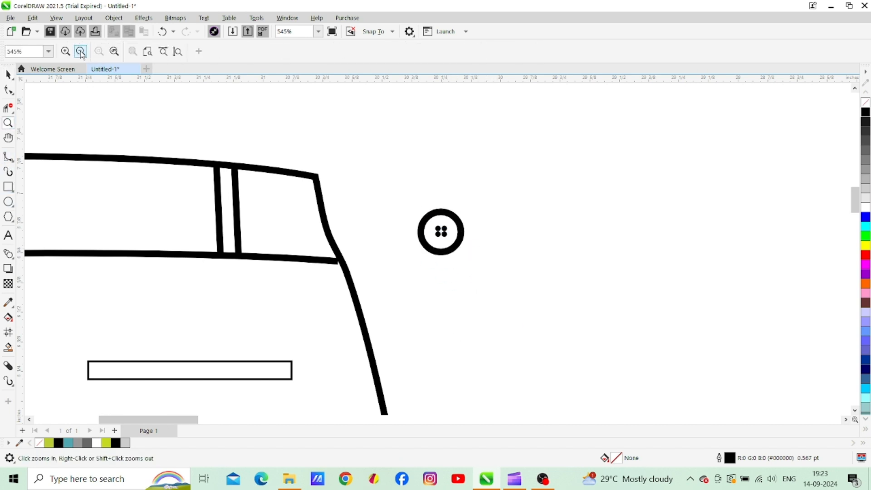
left_click(80, 51)
left_click(80, 51)
left_click_drag(855, 208, 855, 239)
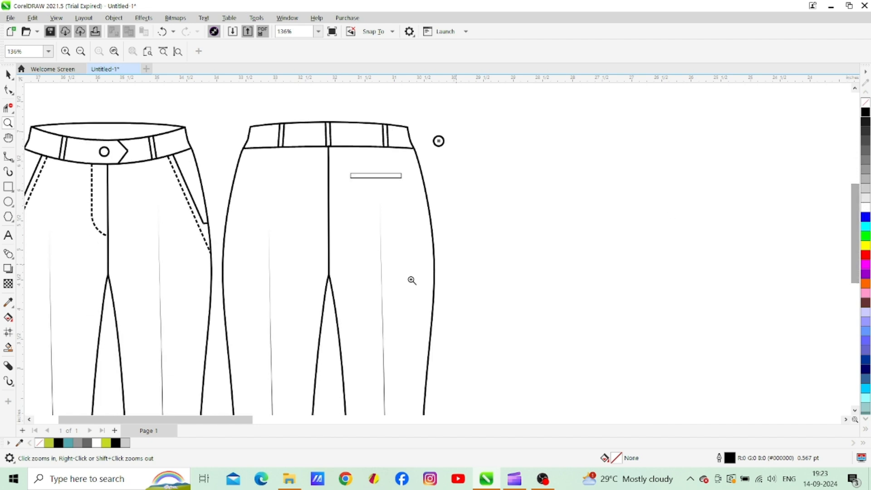
left_click(29, 419)
left_click(30, 419)
left_click(30, 420)
left_click(81, 51)
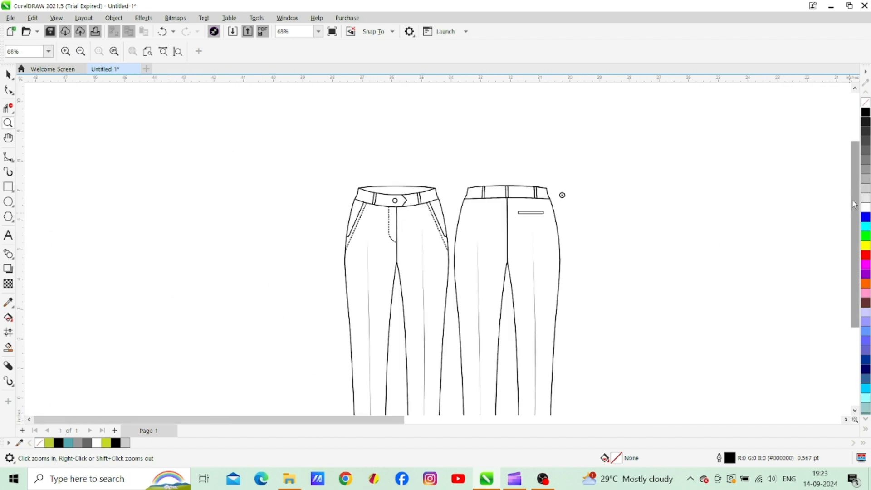
left_click_drag(855, 227, 855, 257)
left_click(8, 75)
left_click(562, 142)
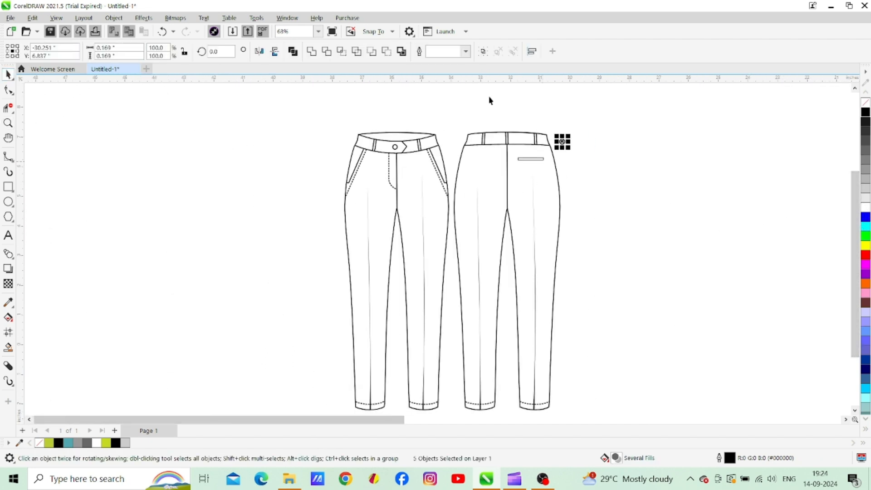
left_click_drag(534, 172, 533, 170)
scroll(612, 317, "down", 1)
scroll(850, 421, "right", 2)
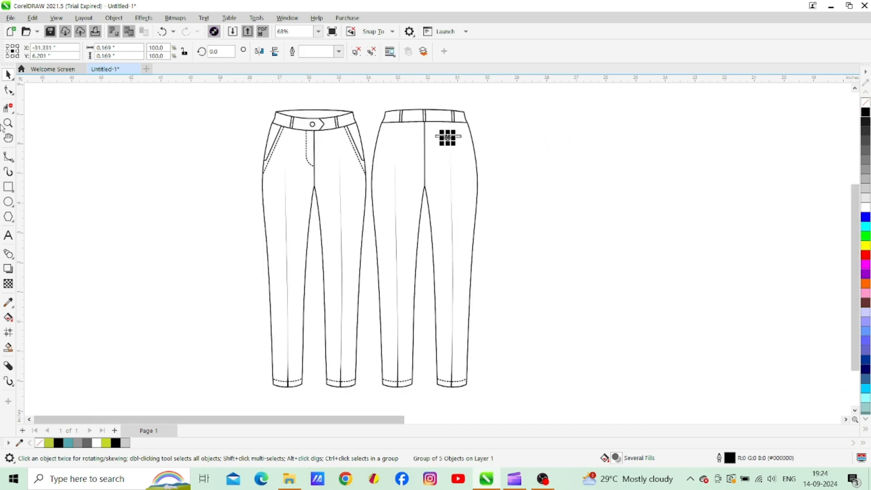
- Thicken the welt pocket's outline, widen it slightly and move the button just below it
left_click(8, 123)
left_click(454, 139)
left_click(423, 249)
left_click(8, 74)
left_click(503, 241)
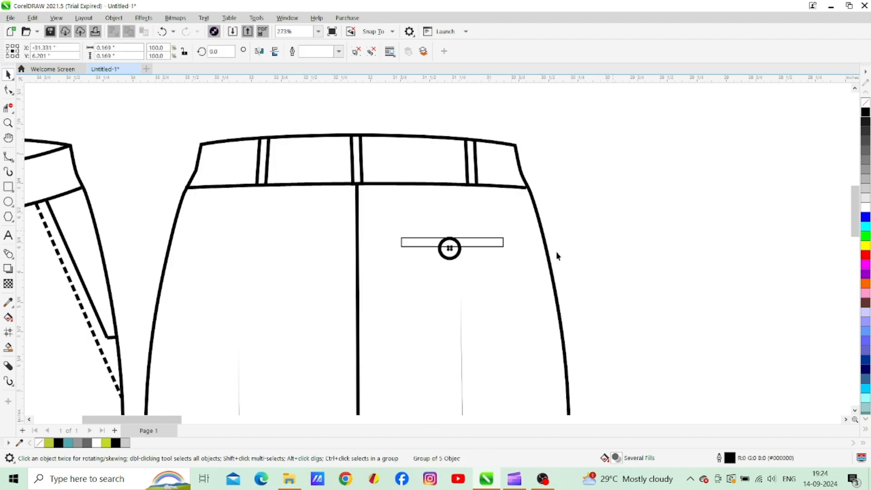
left_click(528, 52)
left_click(495, 111)
left_click_drag(507, 243, 510, 246)
mouse_move(451, 253)
left_mouse_down()
mouse_move(486, 291)
mouse_move(458, 264)
left_mouse_up()
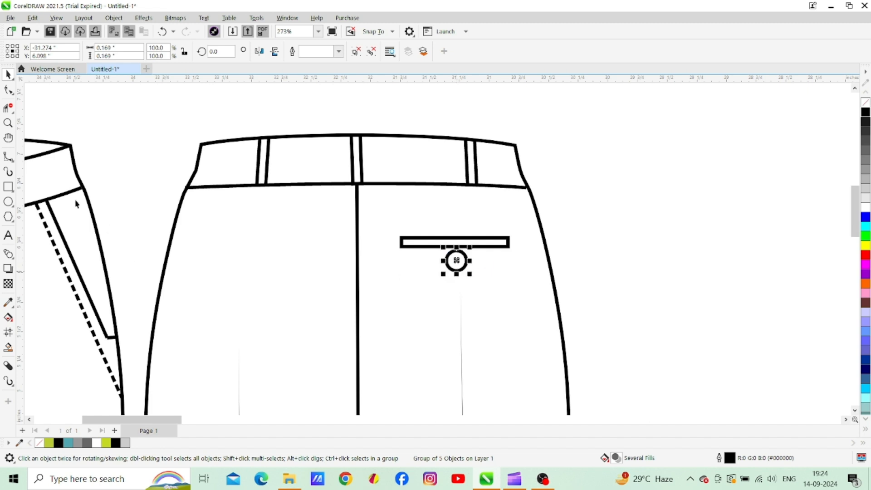
- Nudge the back pocket's button slightly downward to leave a gap below the welt
left_click(6, 125)
left_click(80, 51)
left_click(80, 52)
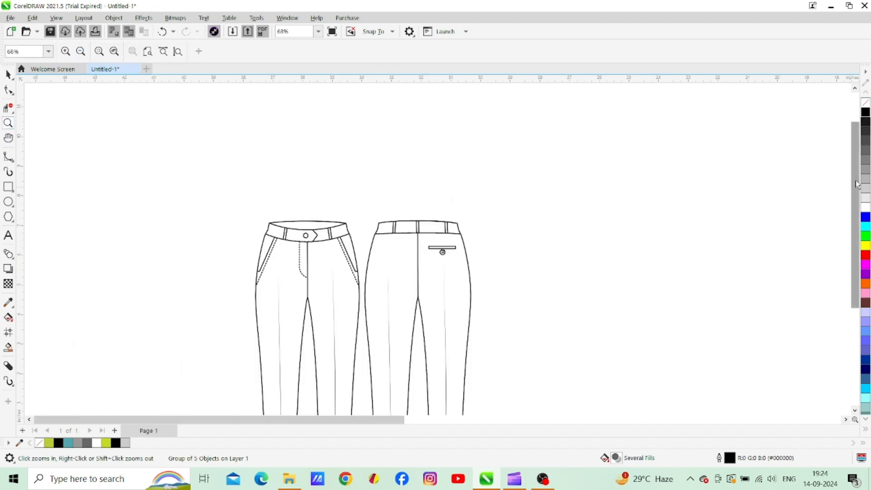
left_click_drag(855, 232, 855, 291)
left_click(8, 74)
left_click(229, 221)
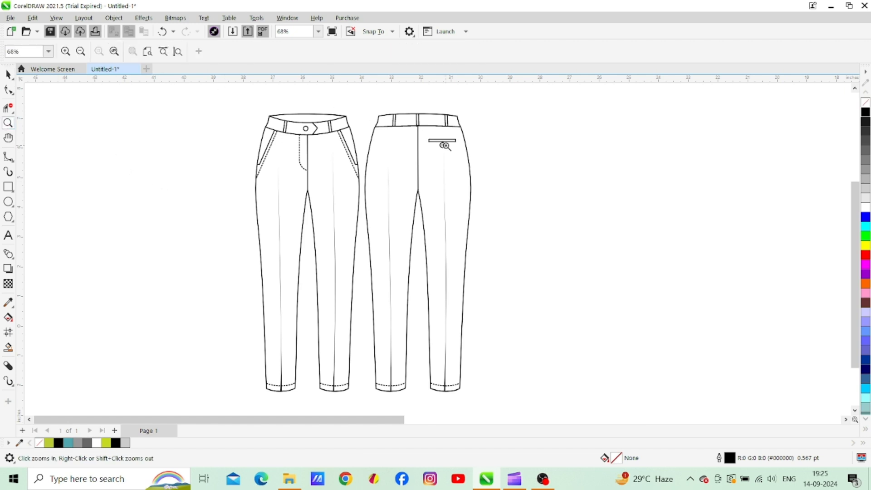
scroll(444, 147, "up", 4)
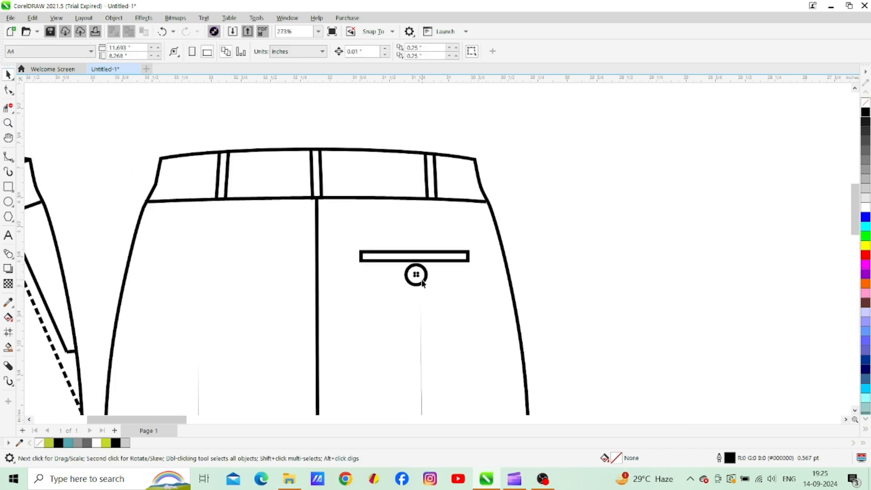
left_click(415, 276)
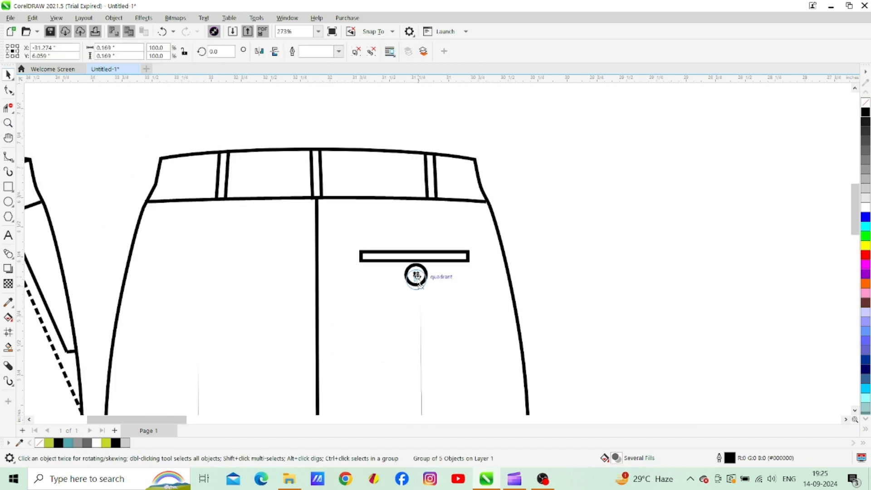
left_click(584, 253)
left_click(9, 123)
left_click(81, 51)
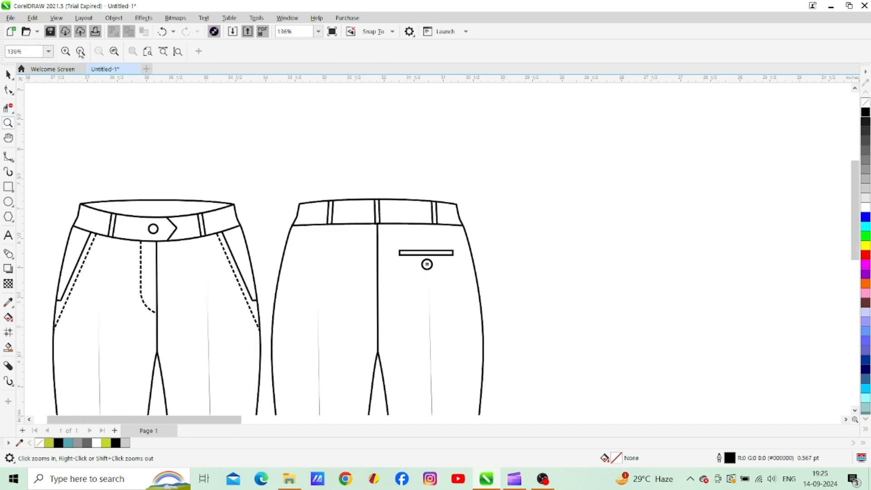
left_click(80, 51)
left_click_drag(855, 196, 869, 262)
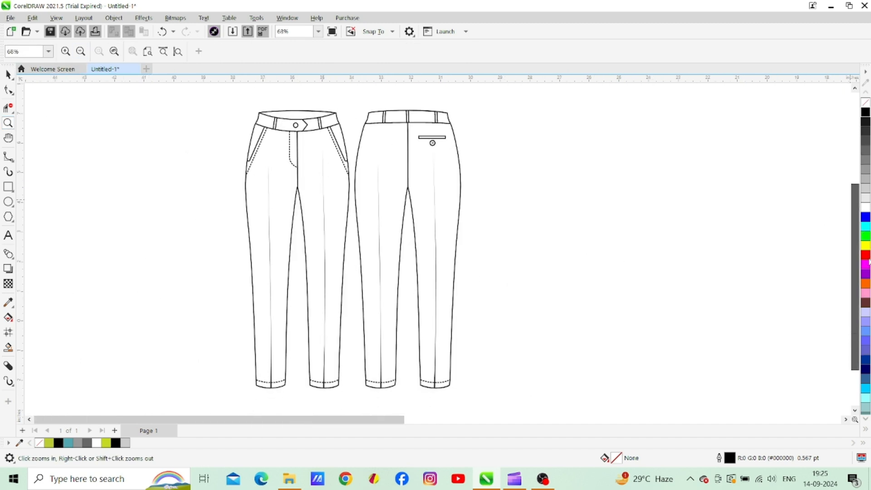
- Fine-tune the button's position under the right back pocket
left_click(443, 146)
left_click(444, 255)
left_click(8, 74)
mouse_move(431, 260)
left_mouse_down()
mouse_move(432, 287)
mouse_move(430, 260)
left_mouse_up()
left_click(586, 246)
left_click(562, 241)
- Copy the welt pocket with its button onto the left half of the back
left_click(5, 122)
left_click(81, 51)
left_click(80, 51)
left_click_drag(855, 227, 855, 283)
left_click(8, 74)
left_click_drag(480, 134, 386, 149)
left_click(560, 188)
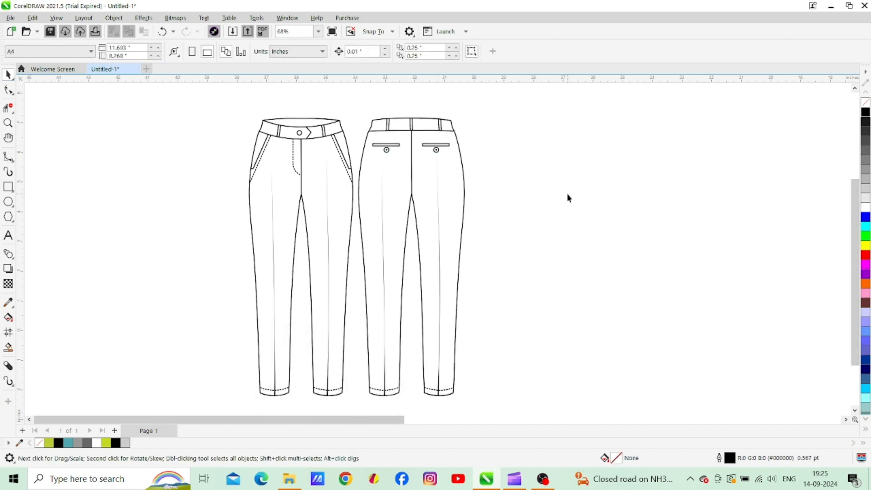
- Create a Smart Fill shape inside the front waist opening with light grey fill (#E6E6E6) and a black 0.567 pt outline
left_click_drag(848, 246, 848, 251)
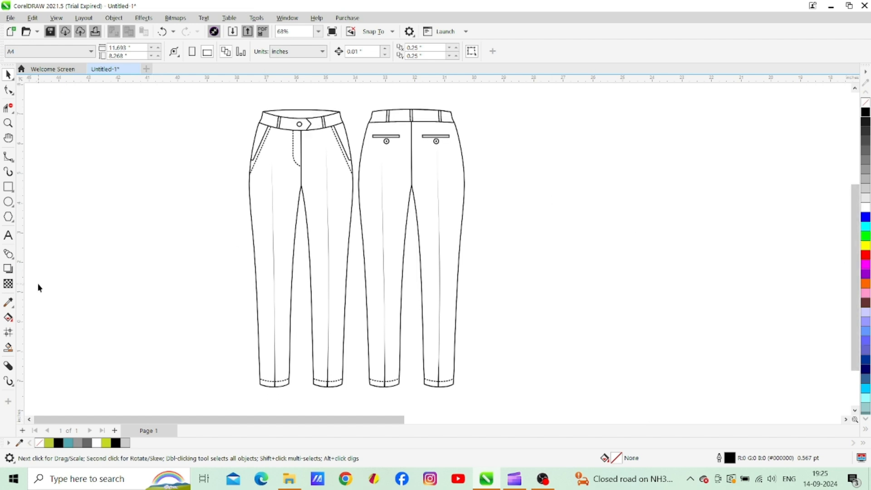
left_click(8, 348)
left_click(292, 113)
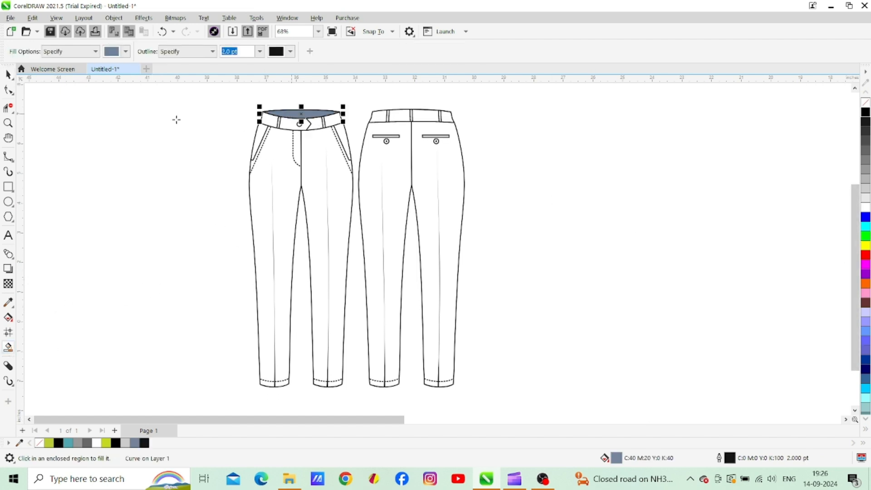
left_click(866, 198)
right_click(865, 103)
right_click(865, 112)
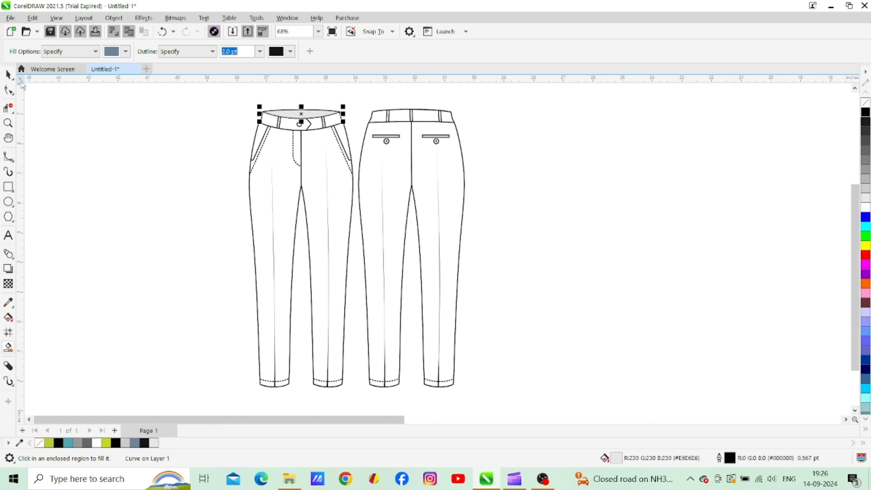
left_click(8, 74)
left_click(151, 173)
- Fill the front trousers' body with teal #51A6B0
left_click(254, 248)
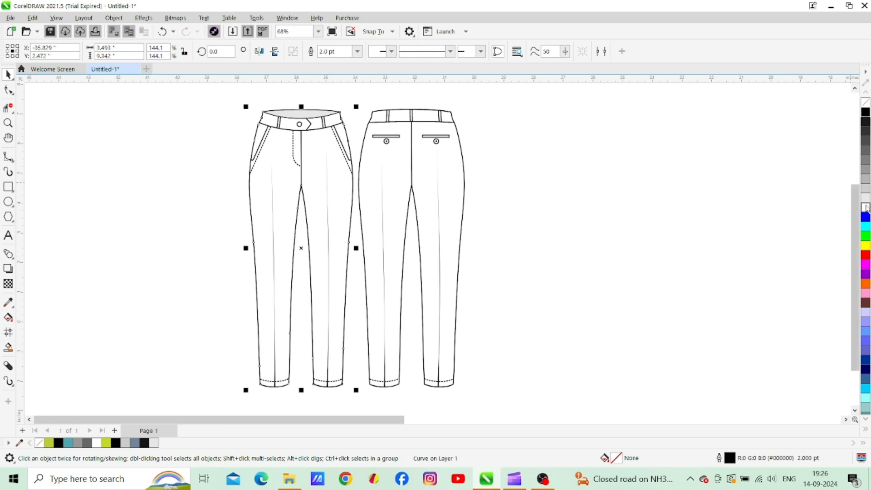
left_click(68, 443)
left_click(120, 271)
- Recolour the front view's inner waist shape to a darker teal, RGB 59, 123, 130
left_click(298, 117)
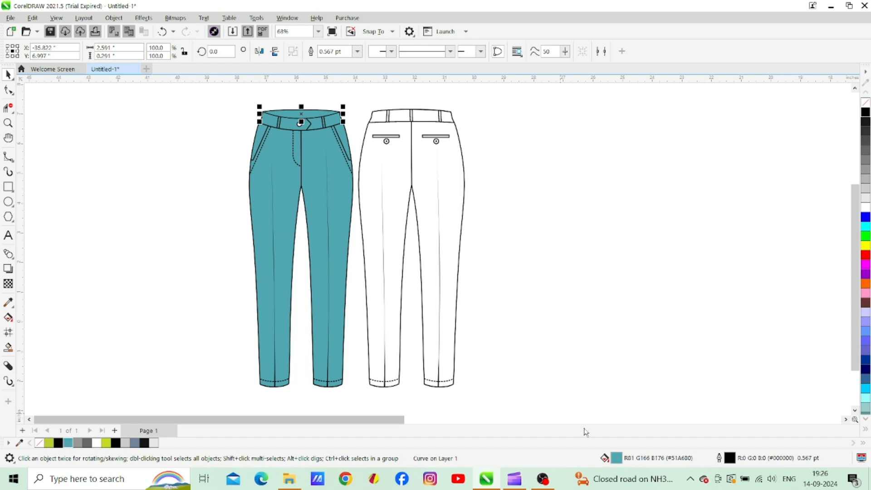
left_click_drag(436, 74, 647, 82)
left_click(496, 140)
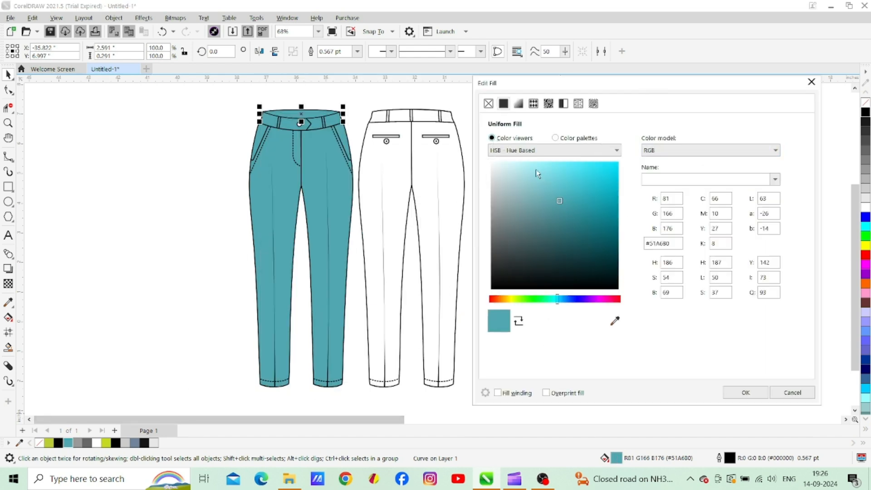
left_click_drag(559, 204, 568, 212)
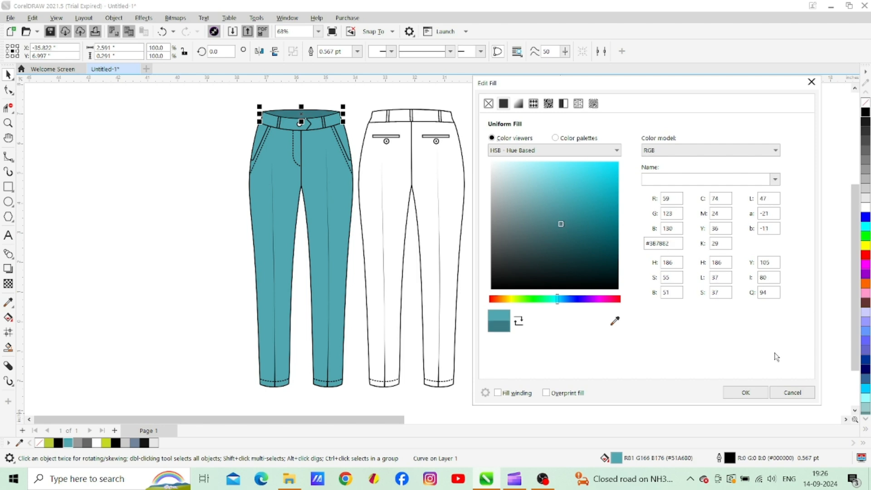
left_click(763, 392)
left_click(164, 180)
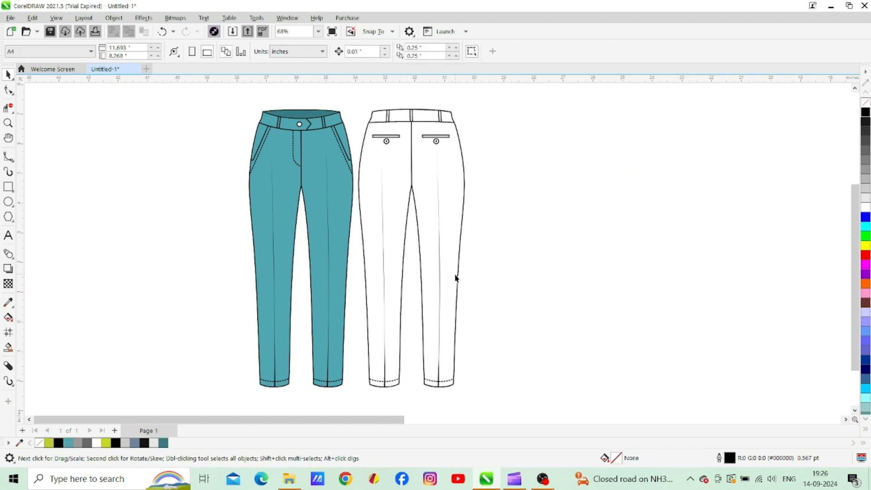
- Fill the back trousers' body with the same teal as the front
left_click(456, 277)
left_click(68, 442)
left_click(143, 267)
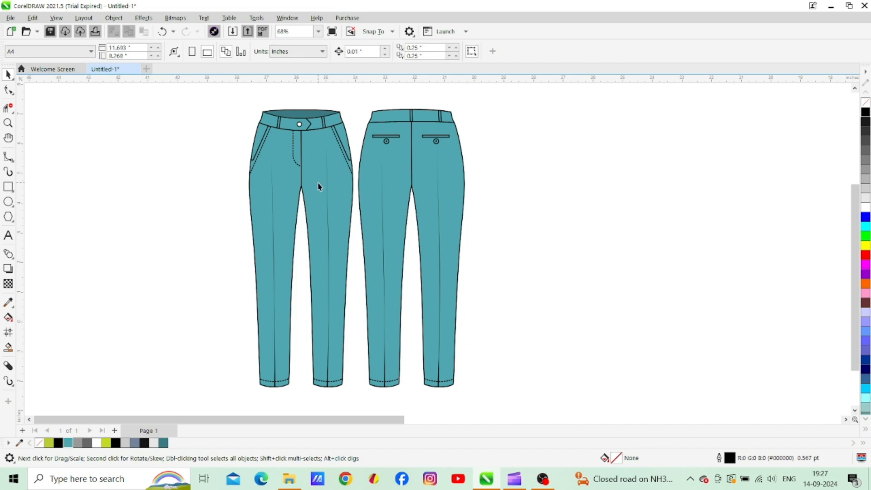
- Bring the back view's left belt loop to the front of the page
left_click_drag(399, 134, 400, 134)
left_click(114, 18)
mouse_move(213, 181)
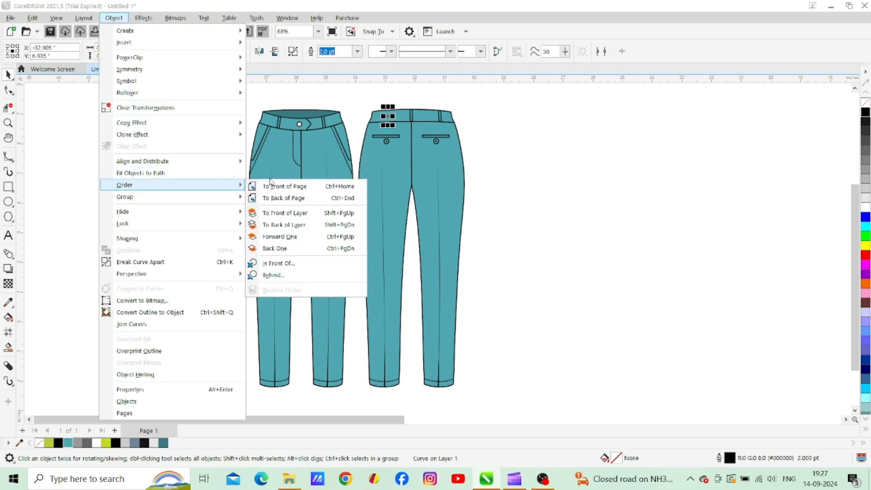
left_click(282, 184)
left_click(642, 185)
- Fill the front waist button with the darker teal, RGB 59, 123, 130
left_click(299, 125)
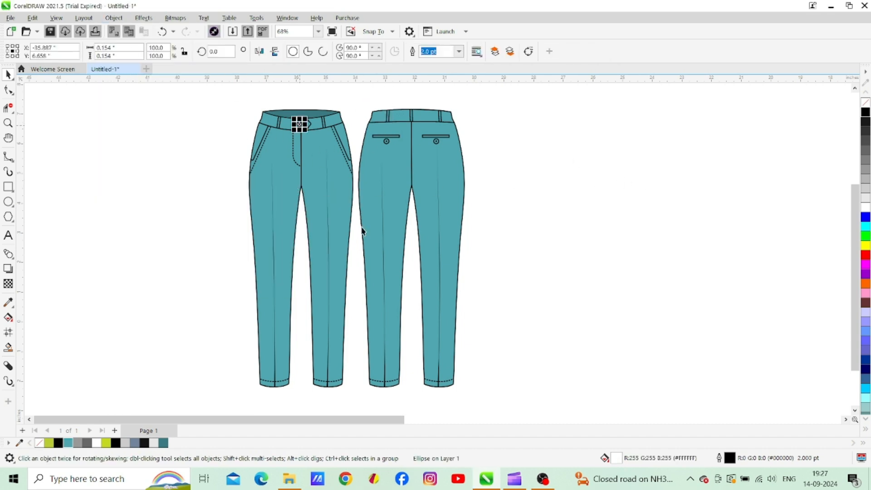
left_click(165, 443)
left_click(251, 272)
- Paste the grey plaid swatch, scale it down to about 4.47 × 5.36 in, and place a copy directly beneath it
key("ctrl+v")
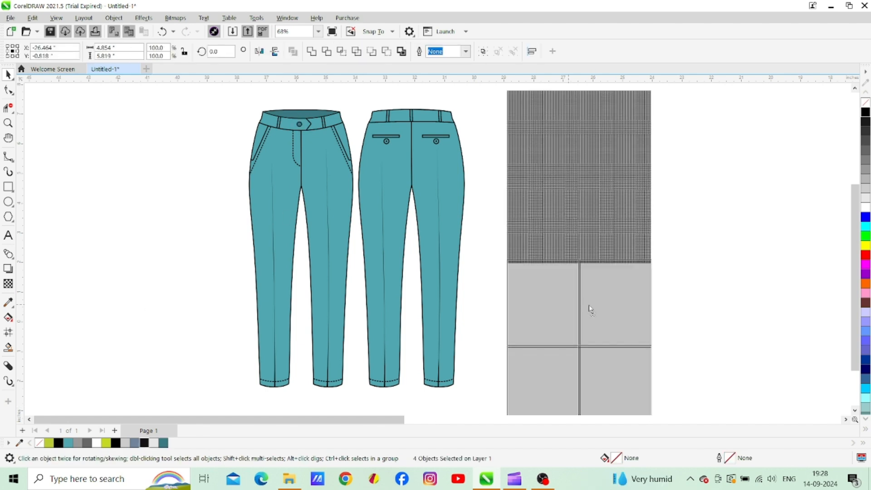
key("ctrl+z")
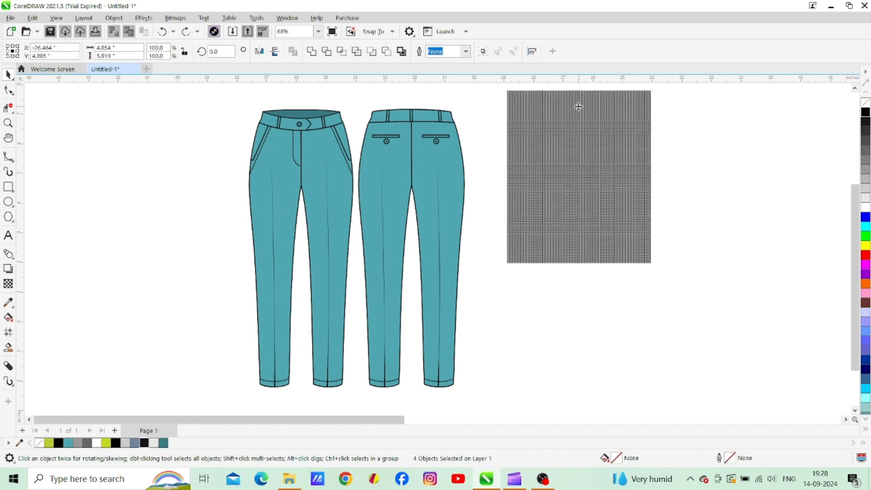
left_click(578, 107)
left_click_drag(652, 264, 643, 253)
left_click_drag(578, 154, 598, 315)
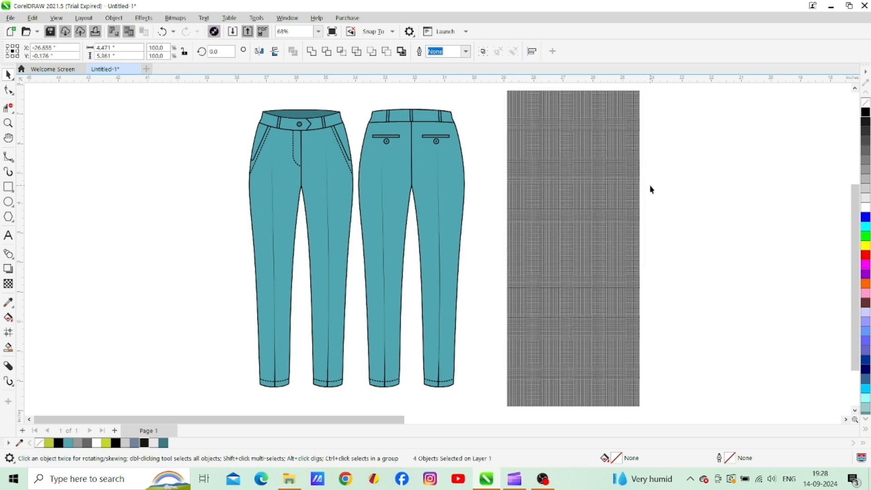
left_click(651, 189)
- Group all the plaid swatch pieces and move the group beside the front trousers
left_click_drag(482, 89, 638, 363)
scroll(817, 268, "up", 3)
key("ctrl+g")
left_click_drag(573, 157, 176, 199)
- PowerClip a copy of the plaid group inside the front trousers' body
left_click(113, 17)
mouse_move(120, 58)
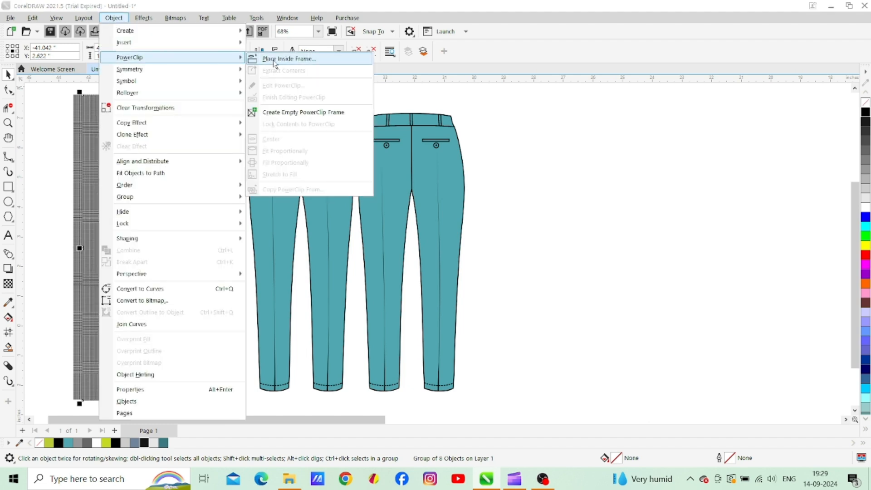
left_click(272, 58)
left_click(286, 199)
- PowerClip a copy of the plaid group inside the back trousers' body
left_click(150, 202)
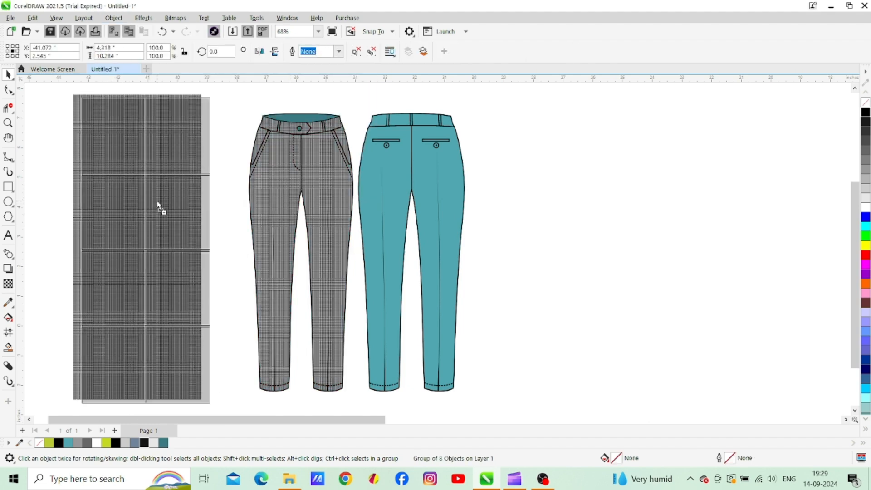
left_click(114, 17)
mouse_move(188, 58)
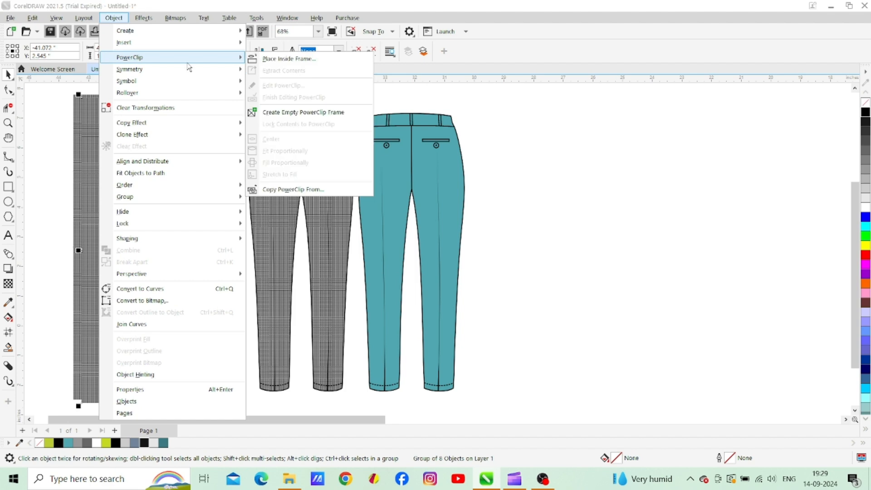
left_click(272, 58)
left_click(395, 174)
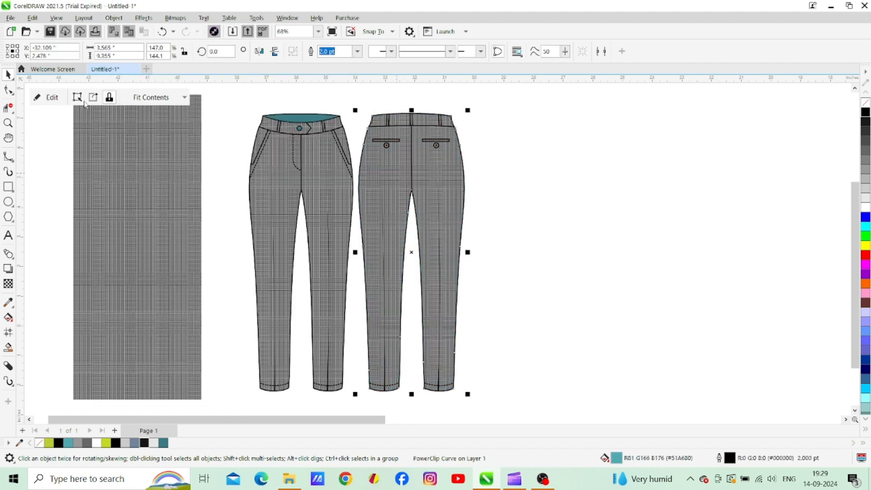
left_click(571, 222)
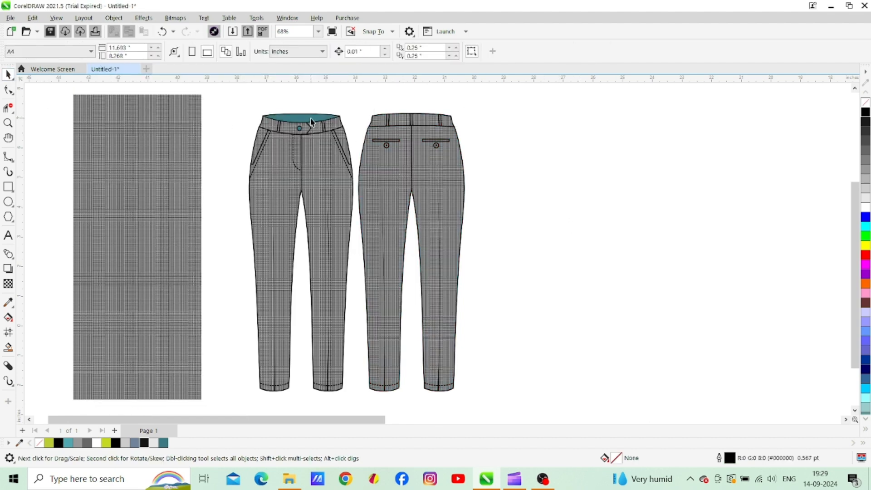
left_click(9, 302)
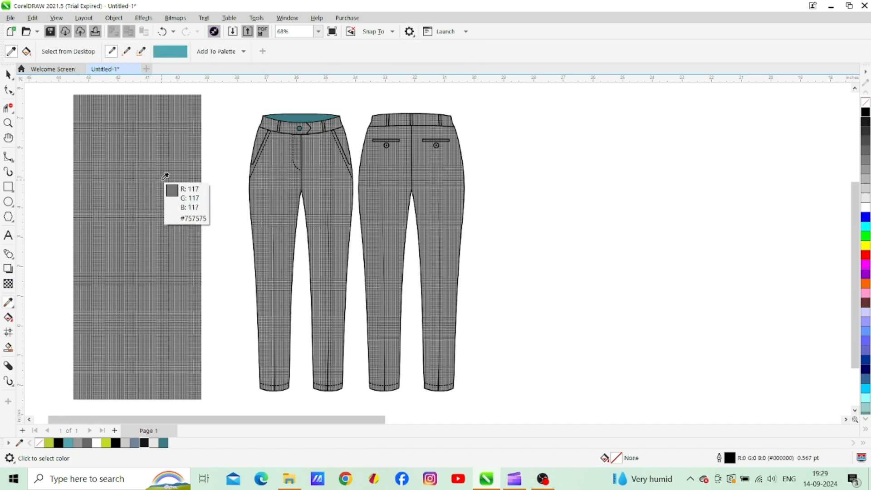
left_click(294, 119)
left_click(7, 77)
- Draw a helper rectangle about 0.69 × 2.42 in beside the front trousers and fill it with grey #7E7E7E sampled from the plaid
left_click(8, 186)
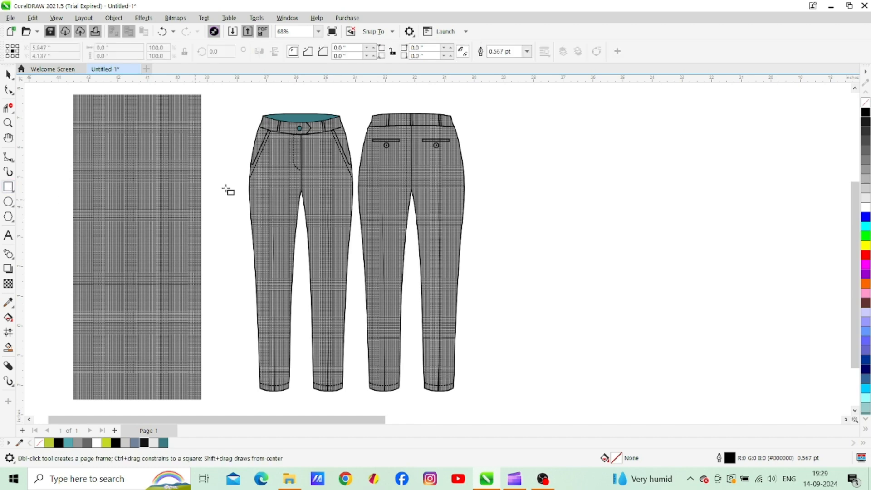
left_click_drag(226, 187, 247, 259)
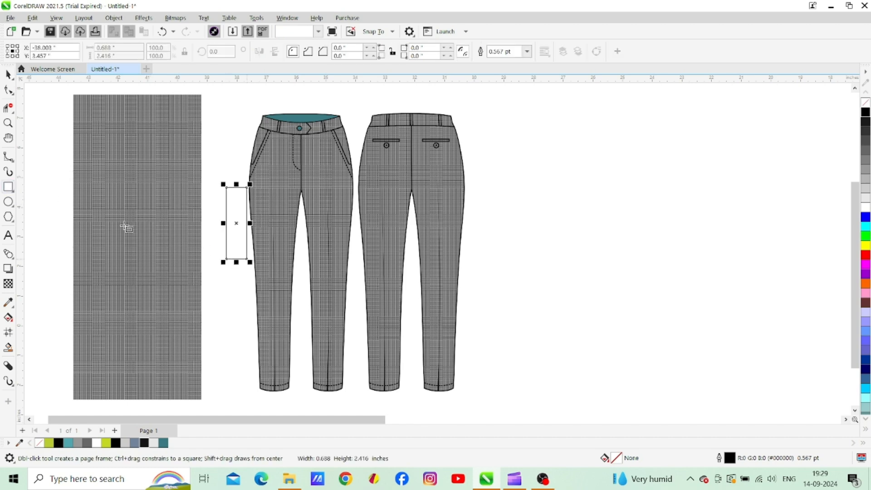
left_click(163, 226)
left_click(239, 221)
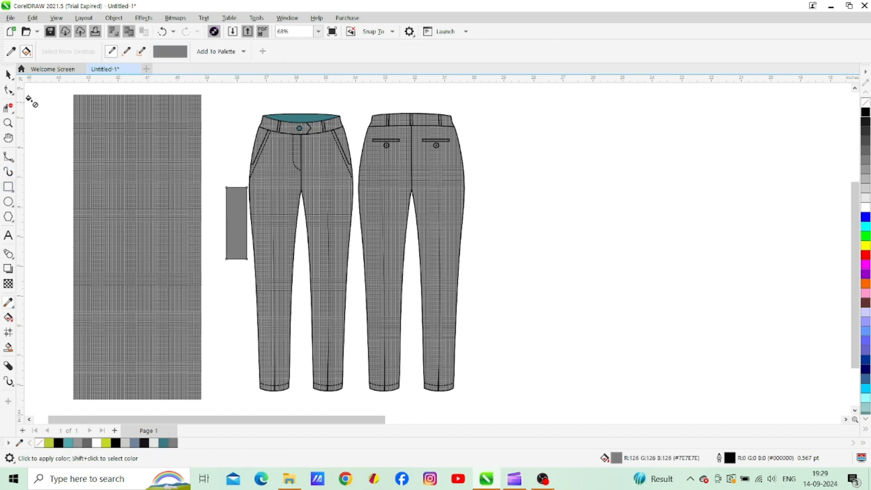
- Recolour the front view's inner waist shape to the sampled plaid grey, #7E7E7E
left_click(8, 74)
left_click(310, 119)
left_click(177, 442)
left_click(536, 253)
- Delete the spare plaid swatch and the grey helper rectangle
left_click(161, 156)
key("Delete")
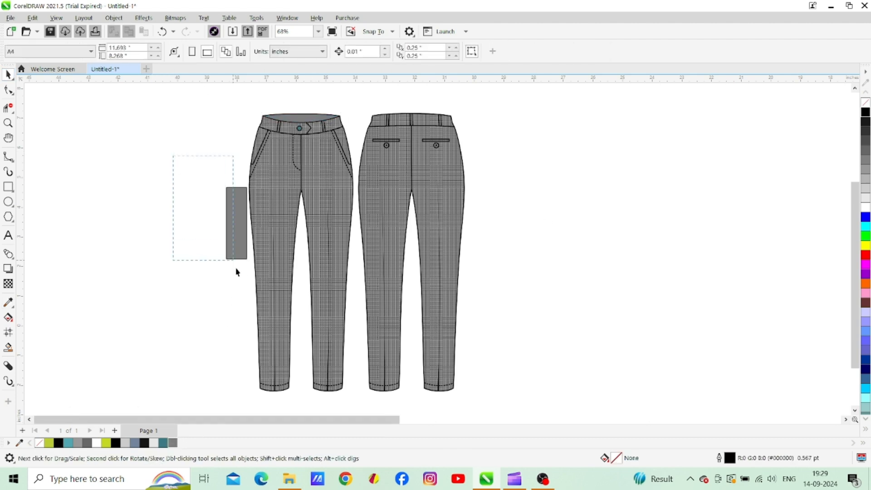
left_click_drag(232, 262, 232, 263)
key("Delete")
left_click_drag(856, 237, 855, 239)
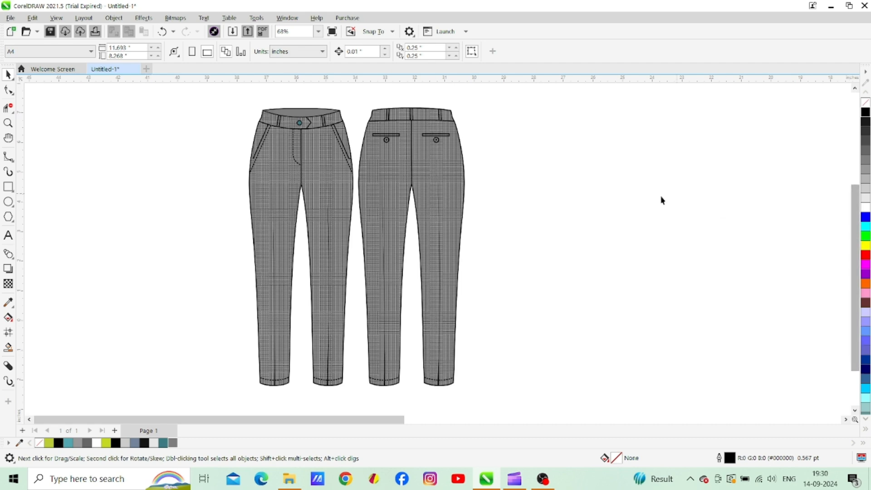
- Fill the front waist button with black (C0 M0 Y0 K100)
left_click(300, 124)
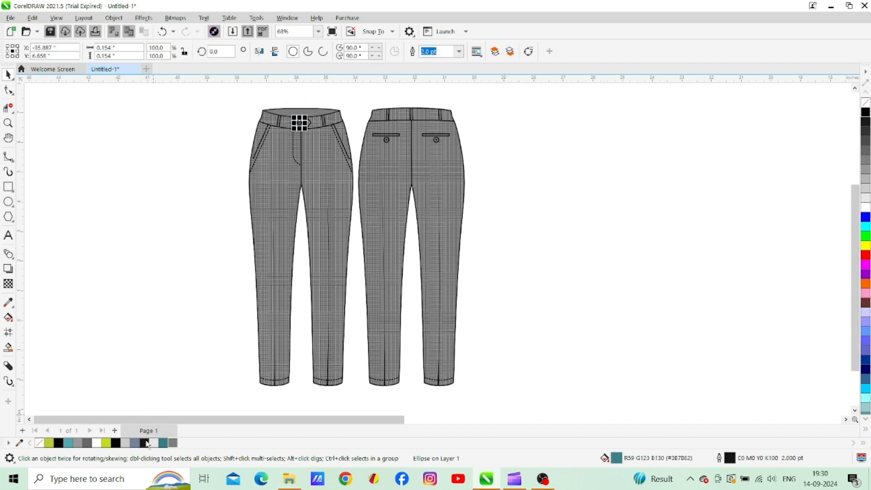
left_click(145, 442)
left_click(164, 304)
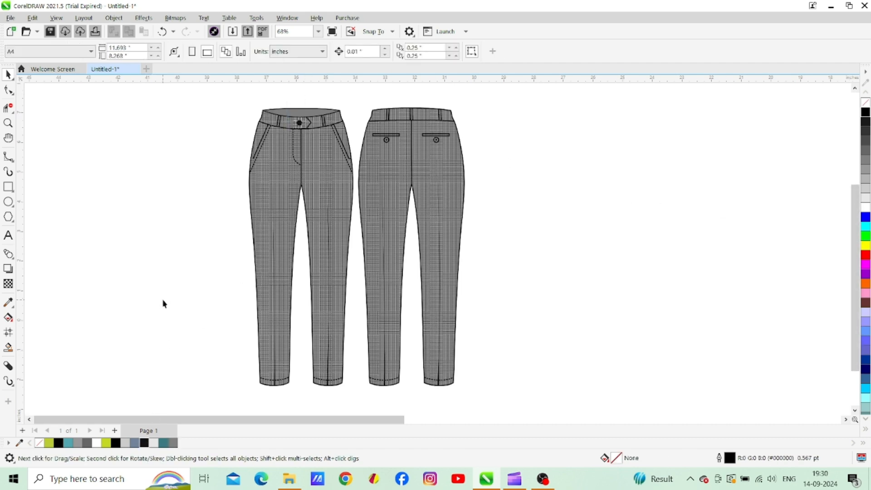
- Try filling the front view's left crease line with 60% Black
left_click(276, 373)
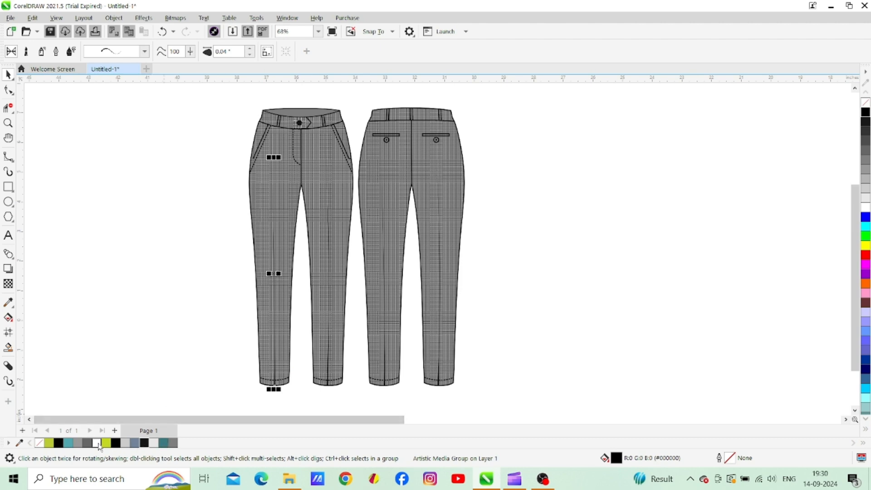
left_click(85, 445)
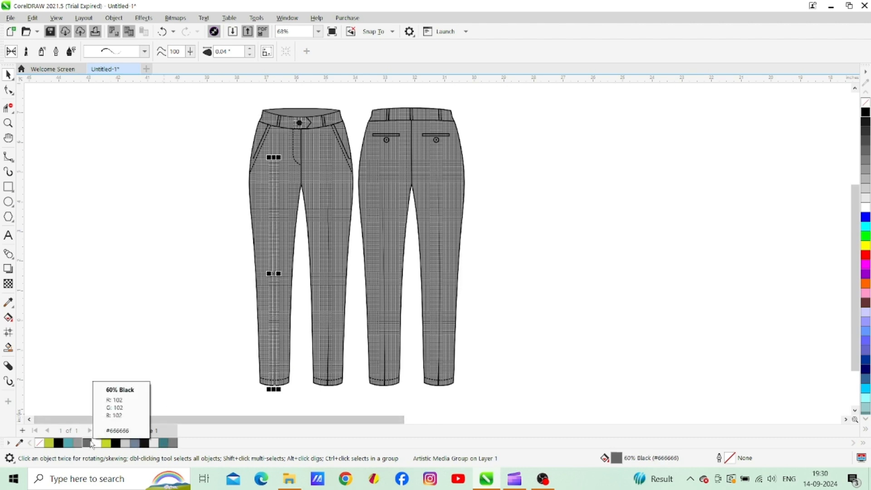
left_click(142, 334)
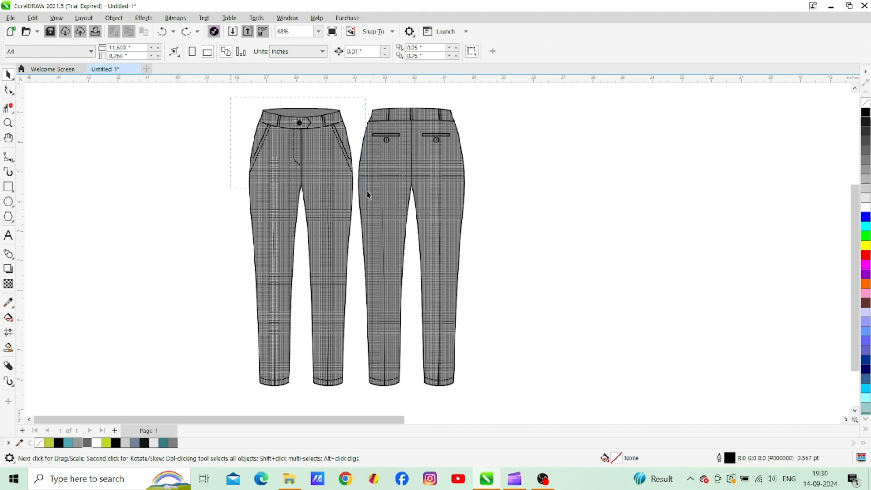
- Set the outline colour of the front view's waistband, pocket and fly details to dark grey #524B4B with the Outline Pen
left_click_drag(362, 189, 361, 189)
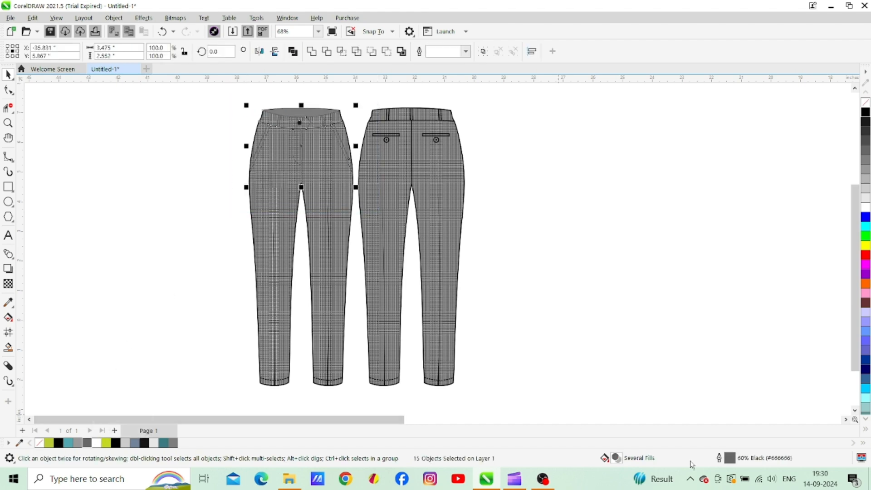
double_click(732, 462)
left_click_drag(506, 154, 705, 135)
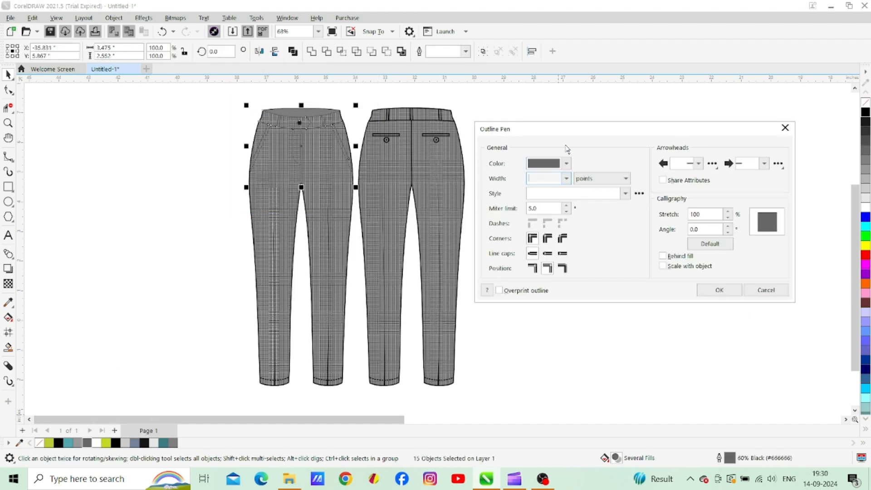
left_click(567, 164)
left_click(538, 186)
left_click(537, 260)
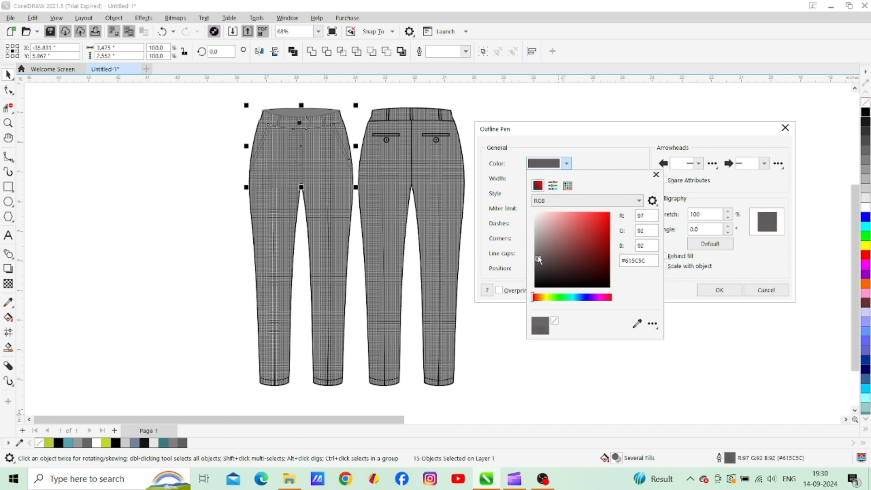
left_click(538, 262)
left_click_drag(537, 262, 540, 273)
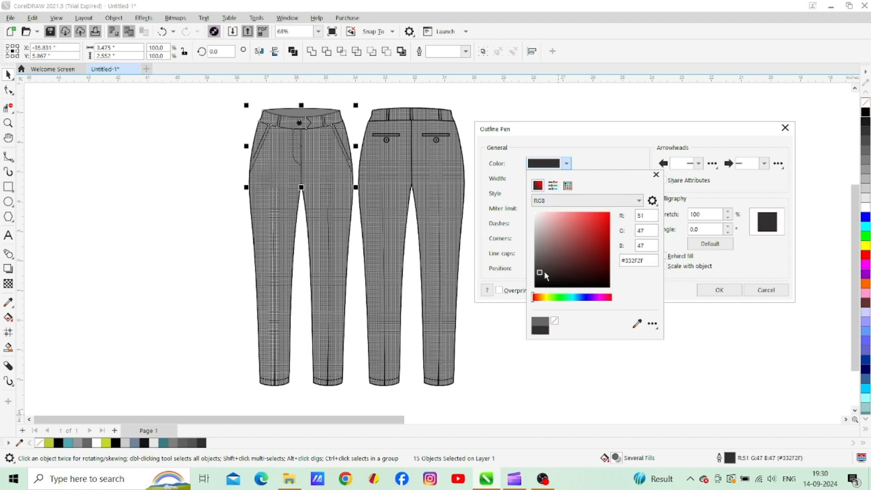
left_click_drag(539, 274, 541, 263)
left_click(727, 289)
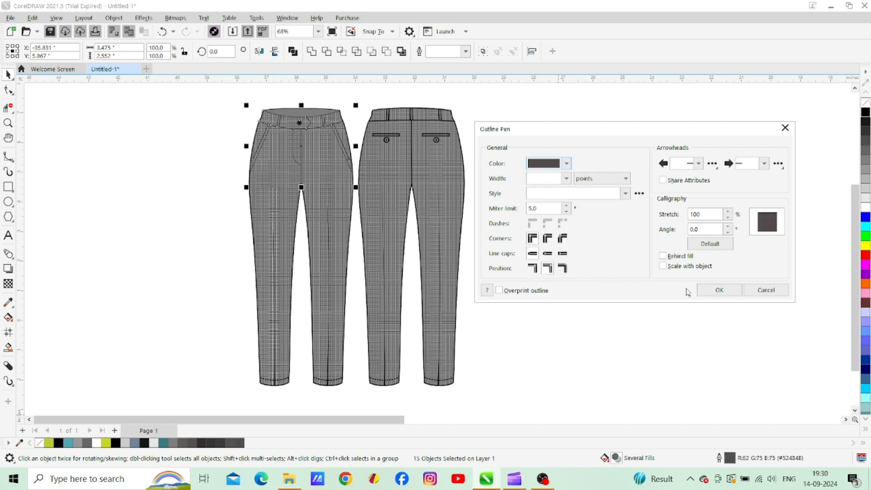
left_click(719, 290)
- Apply the dark grey #524B4B outline to the back view's details
left_click(497, 135)
left_click_drag(359, 159, 359, 158)
right_click(240, 444)
- Fill the front waist button with #524B4B and apply the same outline colour to the back waistband details
left_click(288, 97)
left_click(299, 122)
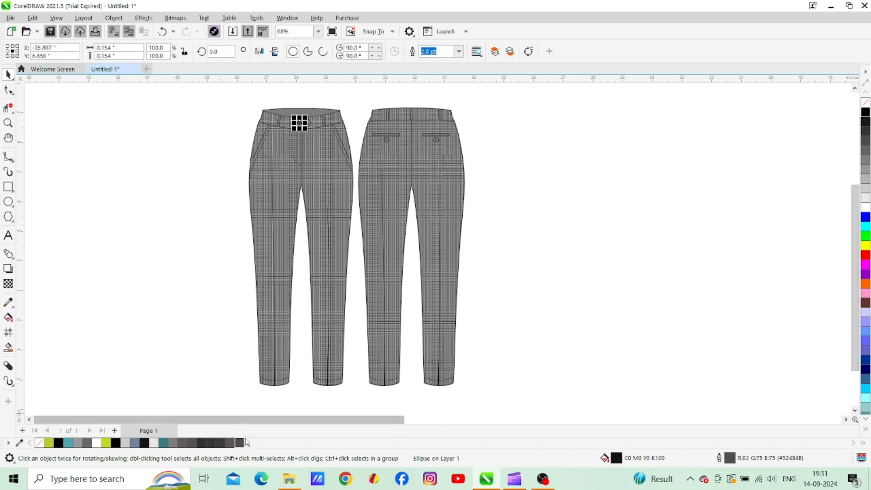
left_click(121, 251)
left_click_drag(471, 102, 366, 137)
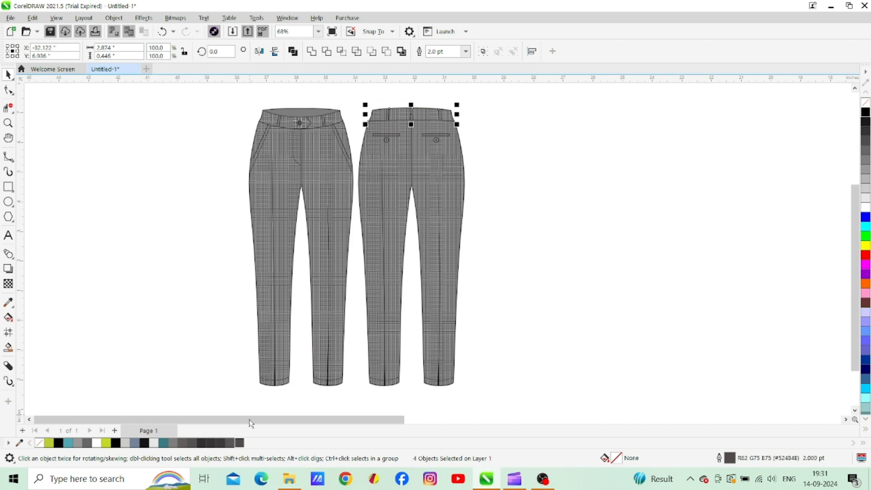
left_click(220, 314)
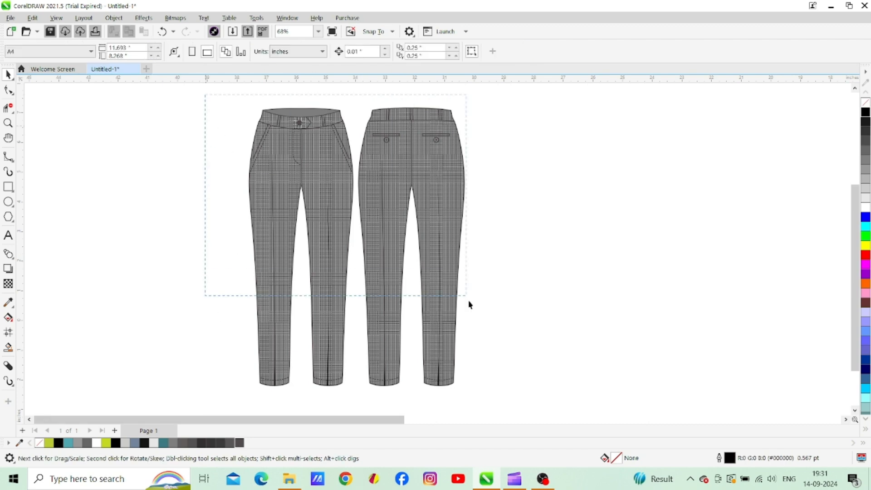
- Enlarge both trouser sketches together to about 7.71 × 9.96 in and reposition them
left_click_drag(458, 286, 467, 391)
left_click_drag(452, 315, 470, 310)
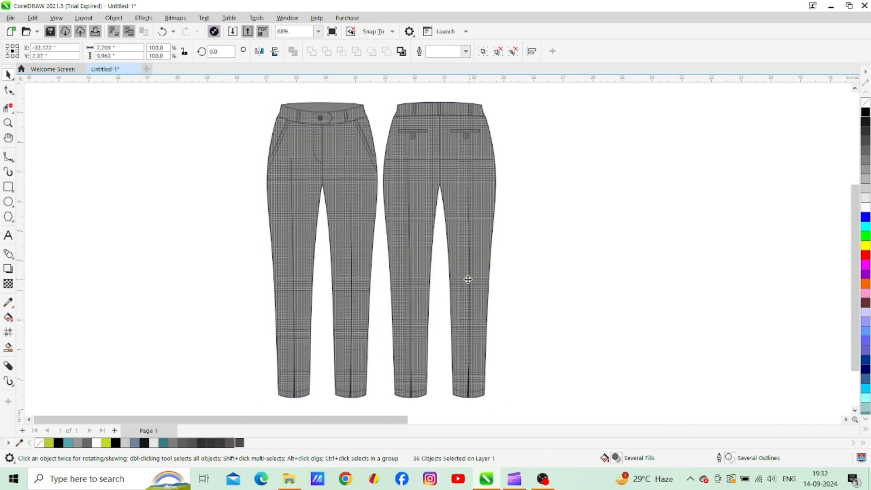
left_click(537, 230)
- Apply the #524B4B outline to both views' creases, hems, fly stitching and back pockets, and undo a trial fill in the same colour
left_click_drag(255, 402, 504, 119)
right_click(238, 442)
left_click(237, 443)
left_click(662, 269)
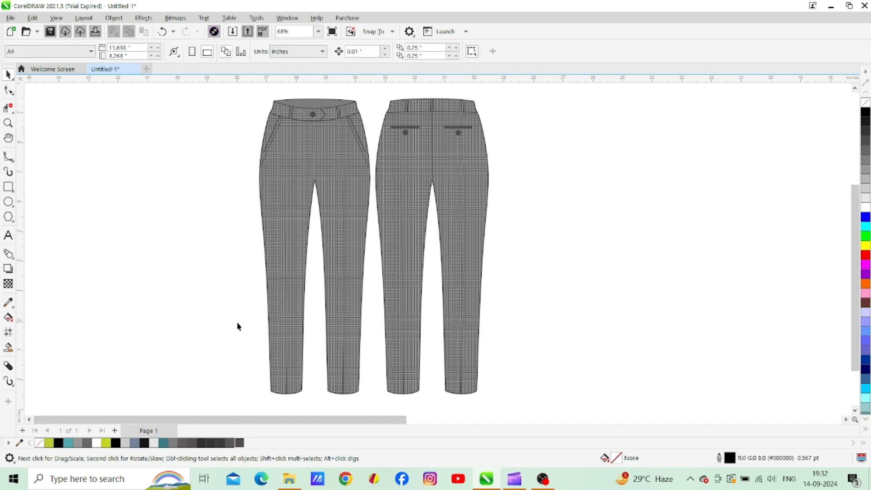
key("ctrl+z")
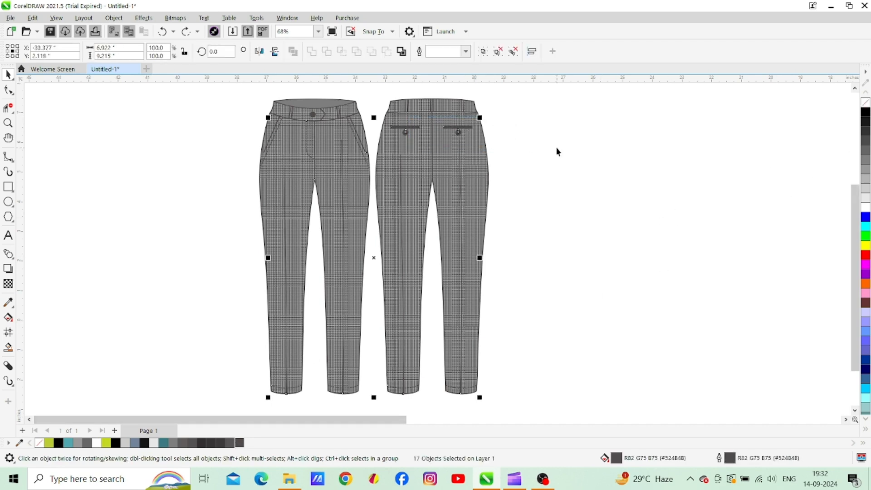
- Try filling the front view's two crease lines with dark grey #524B4B
left_click_drag(254, 400, 326, 159)
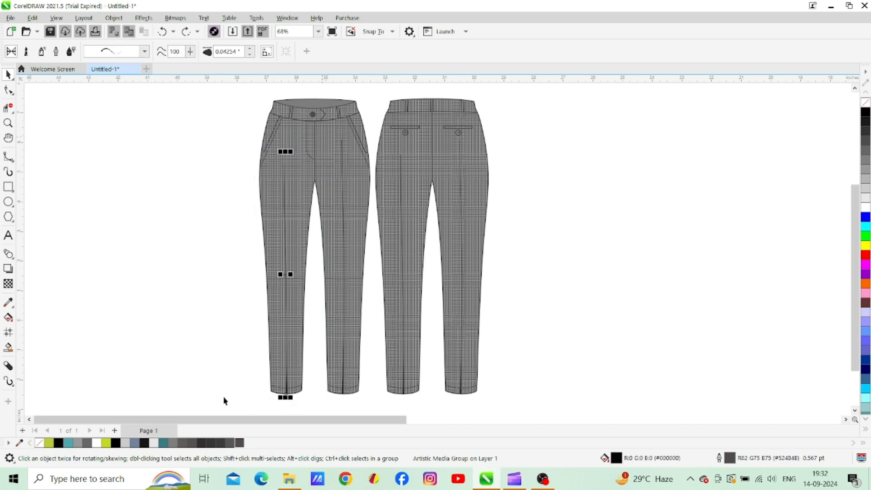
left_click(239, 442)
left_click(212, 313)
left_click_drag(325, 403, 362, 132)
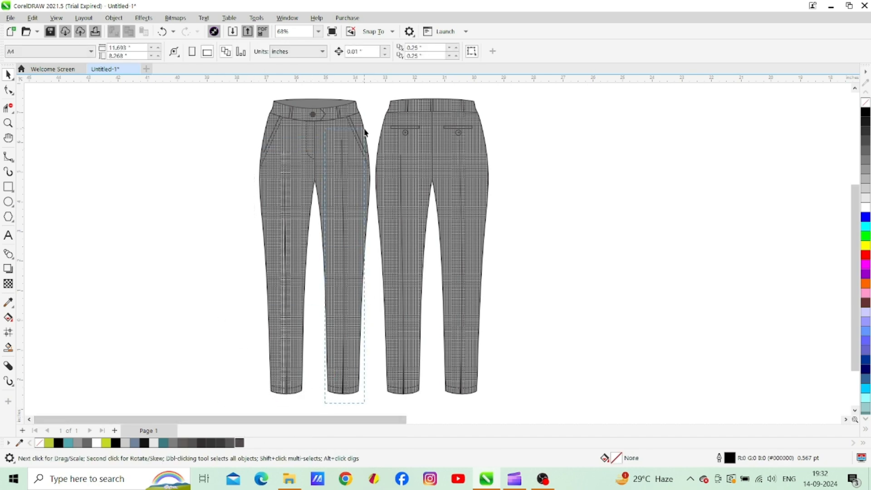
left_click(242, 443)
left_click(195, 299)
key("ctrl+z")
key("ctrl+z")
- Try filling the left crease line of the back view with dark grey #524B4B, and undo it
left_click(201, 298)
left_click(396, 380)
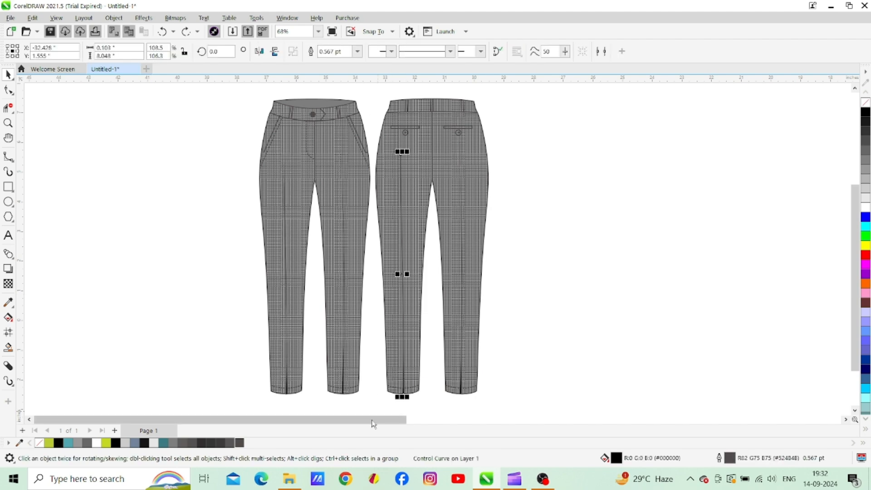
left_click(241, 443)
key("ctrl+z")
key("ctrl+z")
- Move each front leg's crease pieces off the trousers, recolour them #524B4B and put them back in place
left_click(206, 336)
left_click_drag(228, 363, 503, 404)
left_click(202, 293)
left_click_drag(293, 321, 194, 303)
left_click_drag(196, 356, 292, 355)
left_click(218, 329)
left_click_drag(332, 406, 388, 139)
left_click_drag(352, 268, 181, 253)
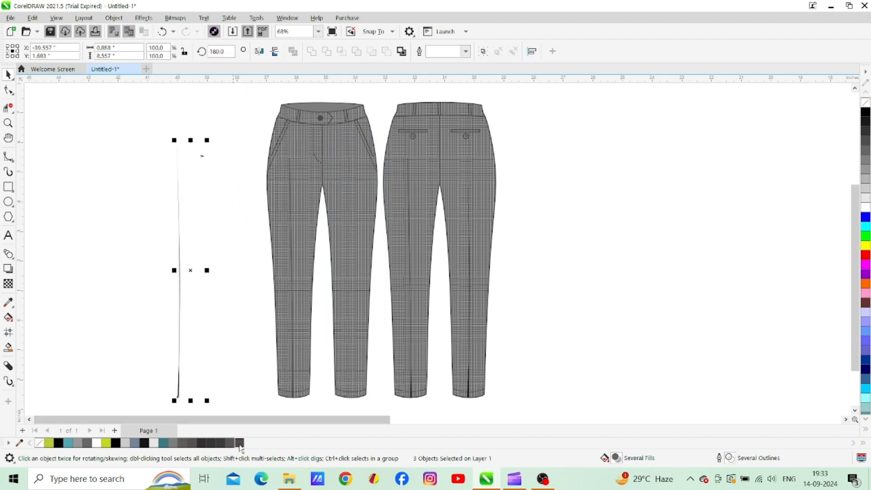
left_click_drag(183, 297, 352, 317)
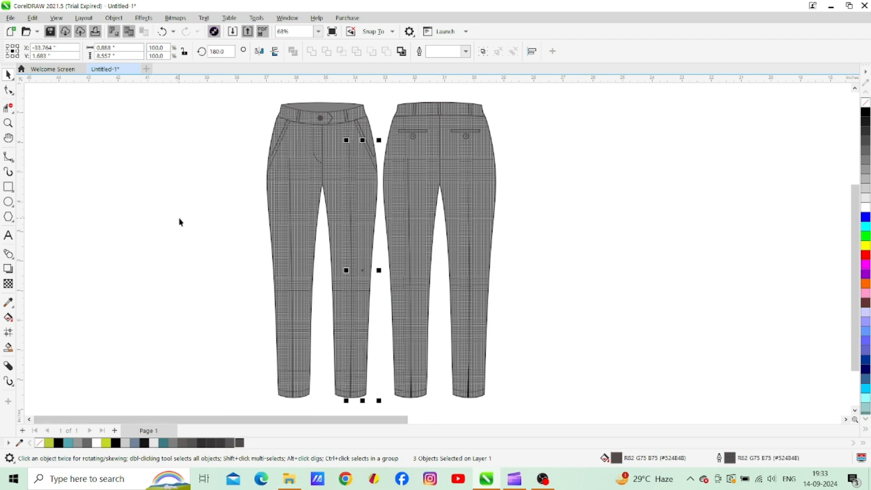
- Fill the crease pieces on both legs of the back view with #524B4B
left_click(381, 357)
left_click_drag(405, 407, 527, 144)
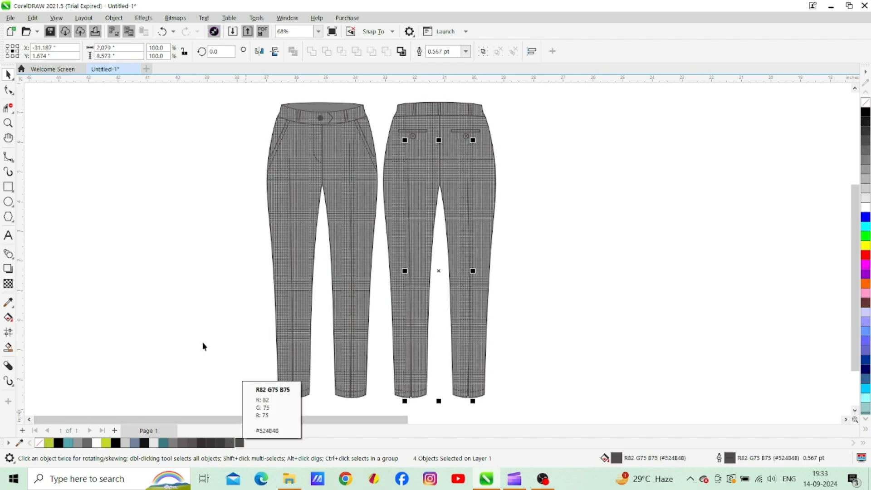
left_click(219, 337)
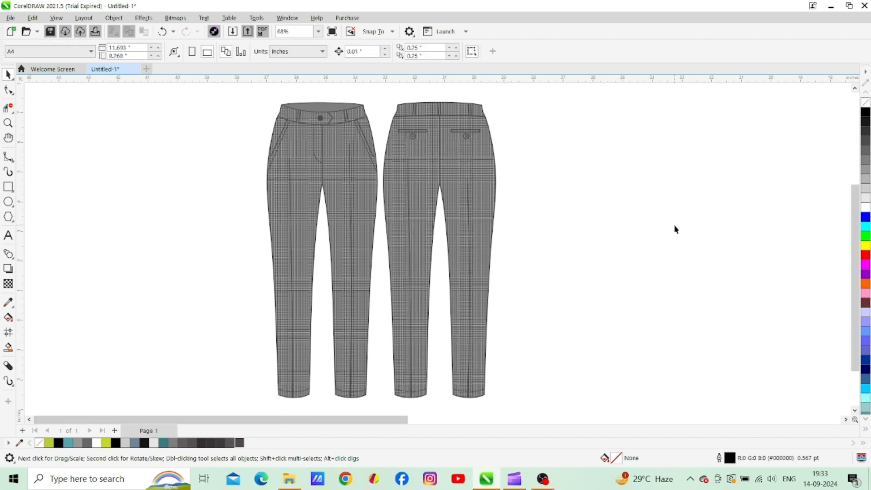
left_click_drag(854, 238, 855, 240)
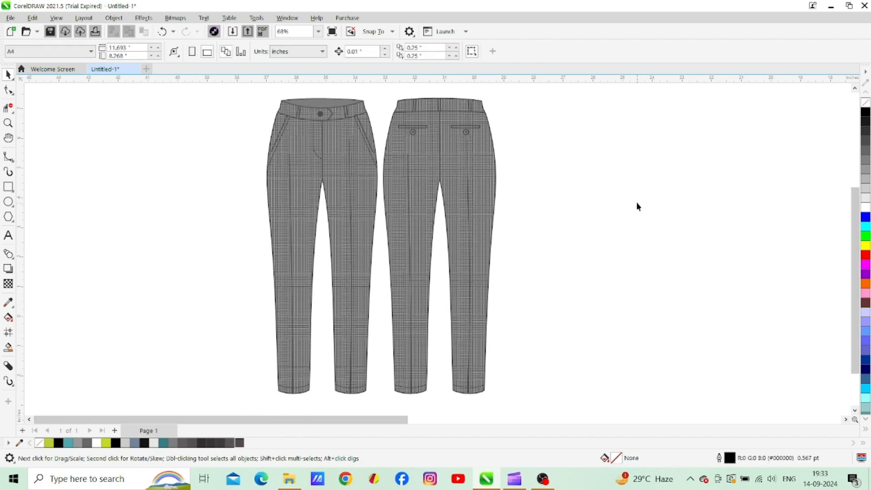
- Apply a linear fountain fill to the front view's inner waistband, with a dark grey end colour
left_click(324, 104)
left_click(8, 319)
left_click_drag(303, 86, 334, 141)
left_click(335, 140)
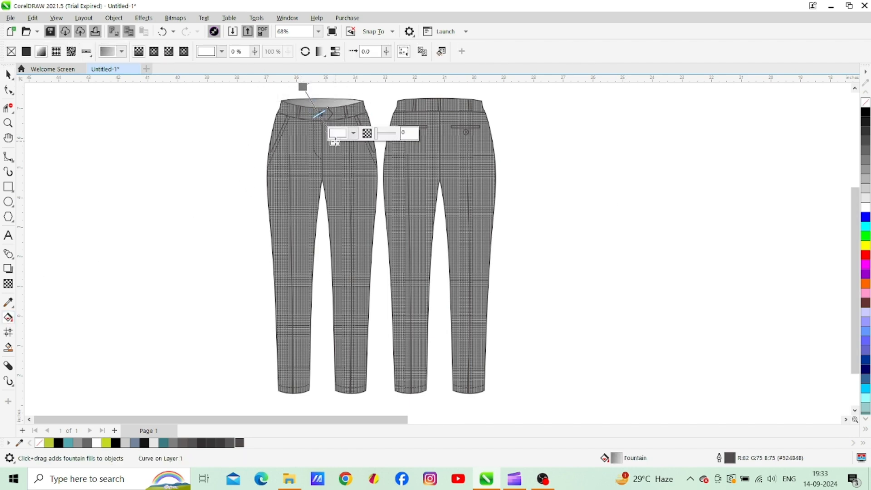
left_click(181, 443)
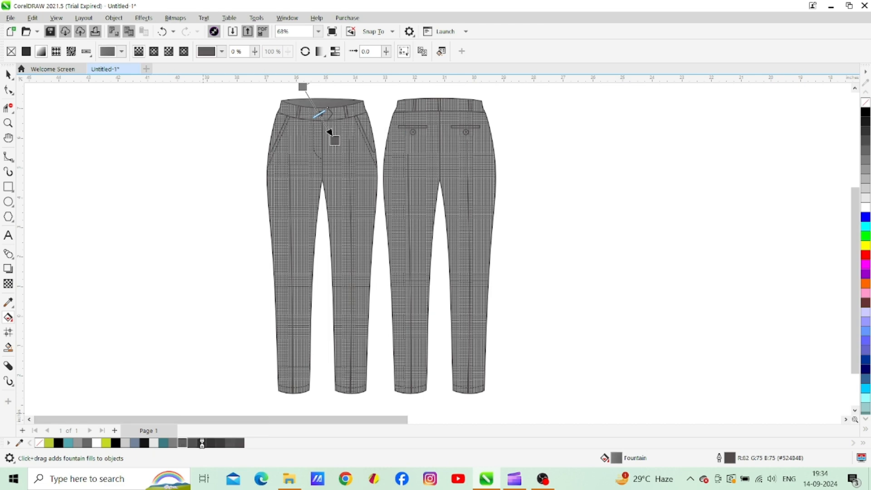
left_click(201, 443)
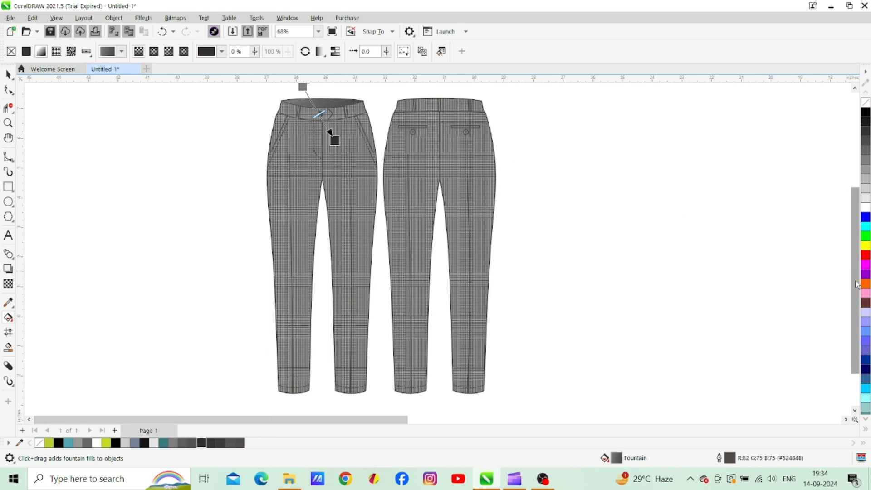
- Adjust the direction and length of the inner waistband's fountain fill by repositioning its start and end nodes
left_click_drag(855, 274, 855, 268)
left_click_drag(303, 96, 294, 94)
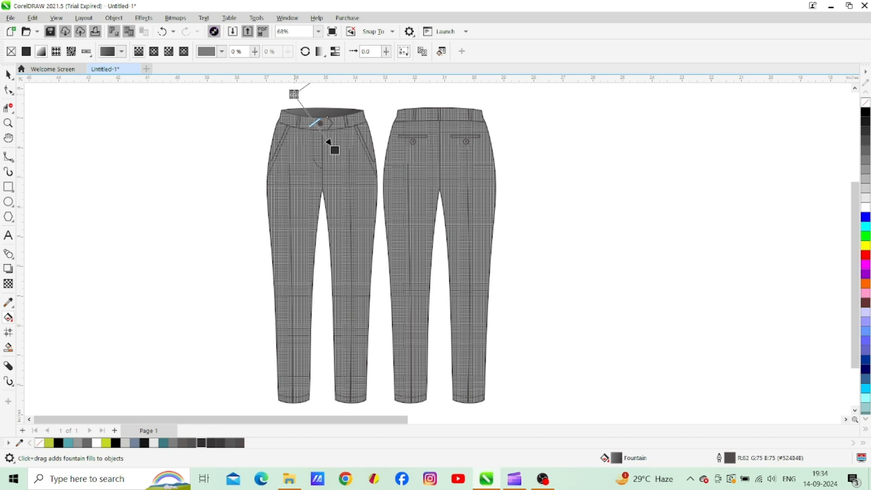
left_click_drag(334, 149, 338, 161)
left_click_drag(294, 94, 297, 96)
mouse_move(332, 153)
left_mouse_down()
mouse_move(340, 141)
mouse_move(323, 163)
left_mouse_up()
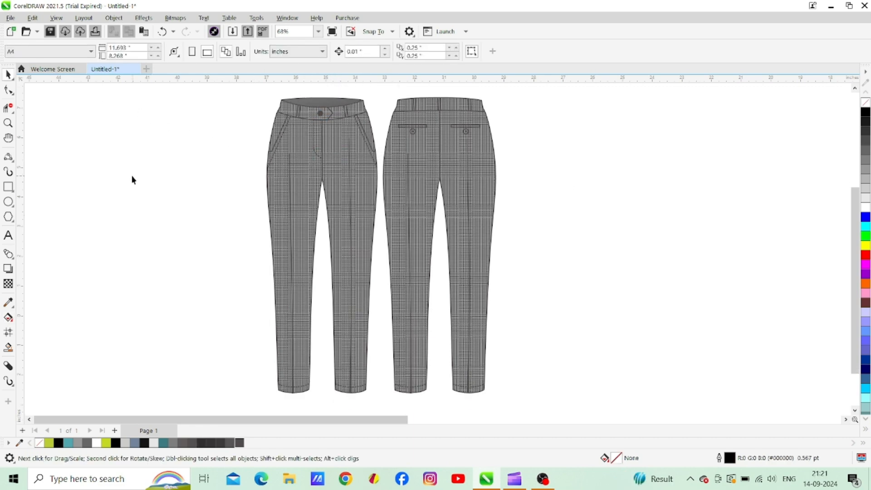
- Draw a small downward-bowed 3-point curve about 0.57 in wide beside the trousers and refine its shape
left_click(8, 158)
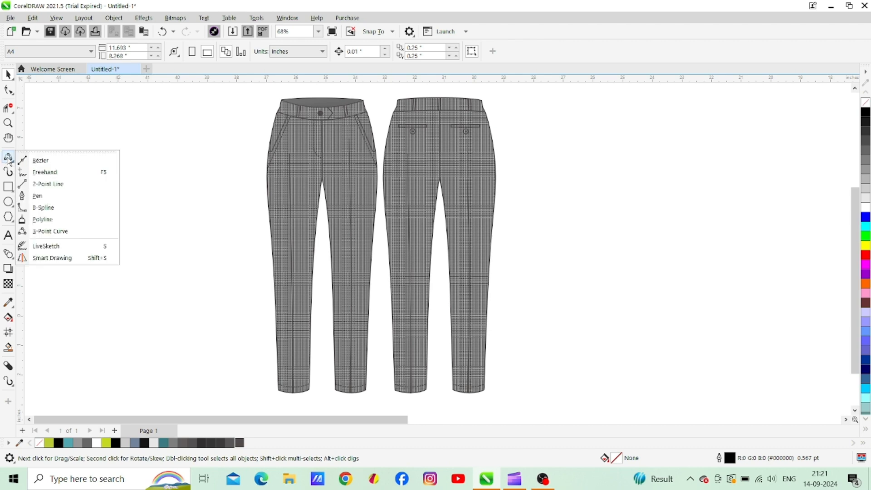
left_click(50, 231)
mouse_move(584, 190)
left_mouse_down()
mouse_move(603, 188)
mouse_move(597, 196)
left_mouse_up()
left_click(597, 195)
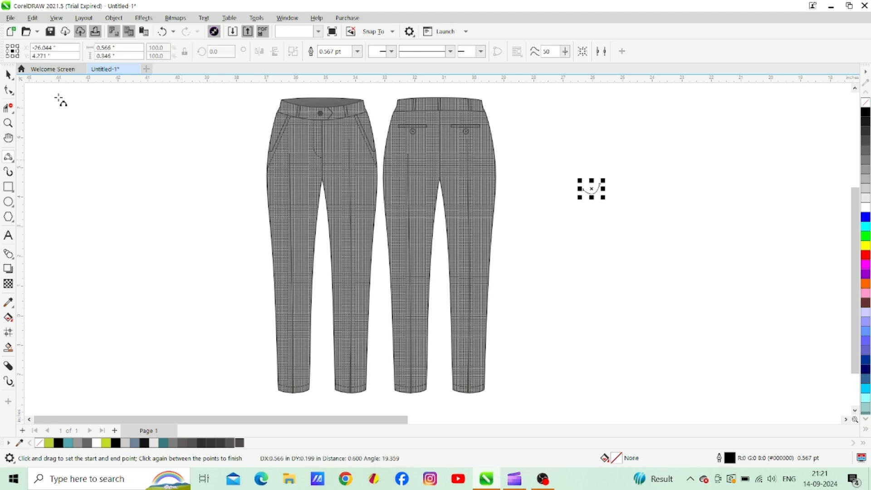
left_click(9, 90)
left_click_drag(583, 189, 604, 199)
- Build a double-scallop curve from the arc with a central peak, enlarge it and place a copy just below
left_click(8, 75)
left_click_drag(569, 161, 633, 224)
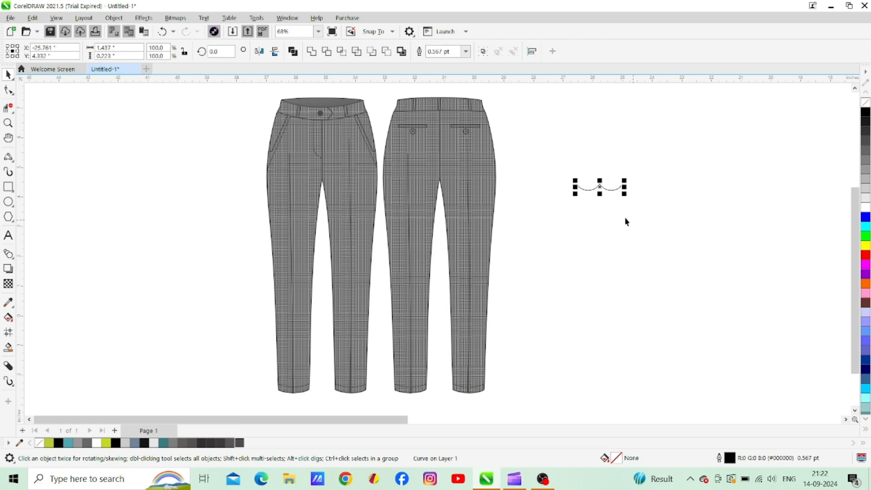
mouse_move(602, 190)
left_mouse_down()
mouse_move(604, 200)
mouse_move(603, 189)
mouse_move(566, 177)
mouse_move(608, 212)
mouse_move(617, 196)
left_mouse_up()
left_click(236, 115)
left_click(608, 186)
left_click(143, 186)
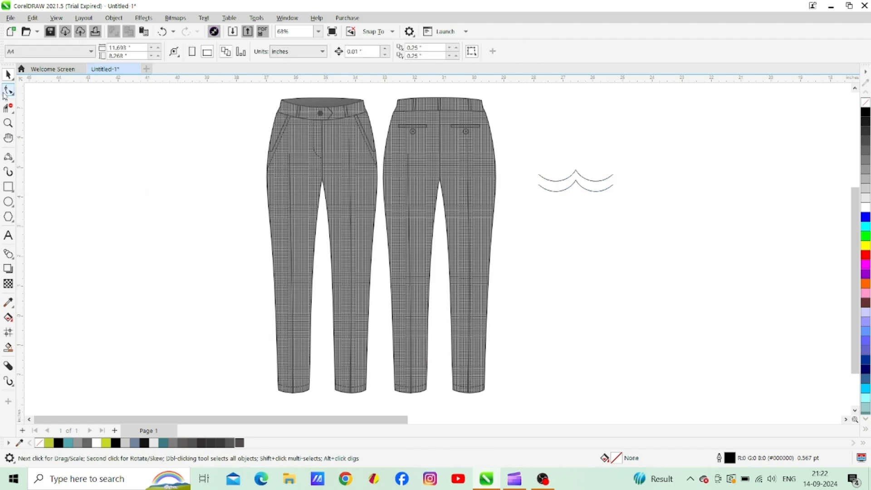
- Move both end nodes of the lower scallop curve up to meet the ends of the upper curve
left_click(8, 91)
left_click(545, 188)
left_click_drag(539, 185, 538, 174)
left_click(604, 190)
left_click_drag(614, 183, 614, 175)
- Smart-fill the area between the two scallop curves, move the filled shape aside and delete the construction curves
left_click(8, 347)
left_click(573, 180)
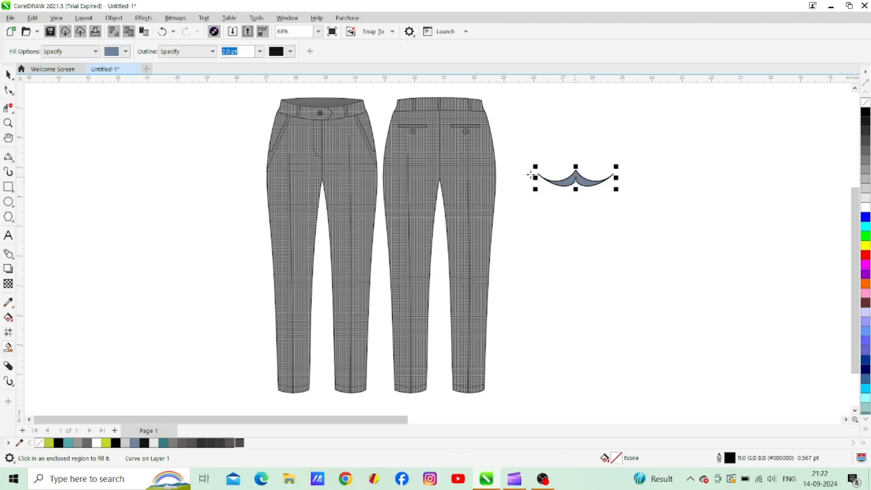
left_click(8, 75)
left_click_drag(573, 176, 548, 201)
left_click_drag(668, 140, 538, 233)
key("Delete")
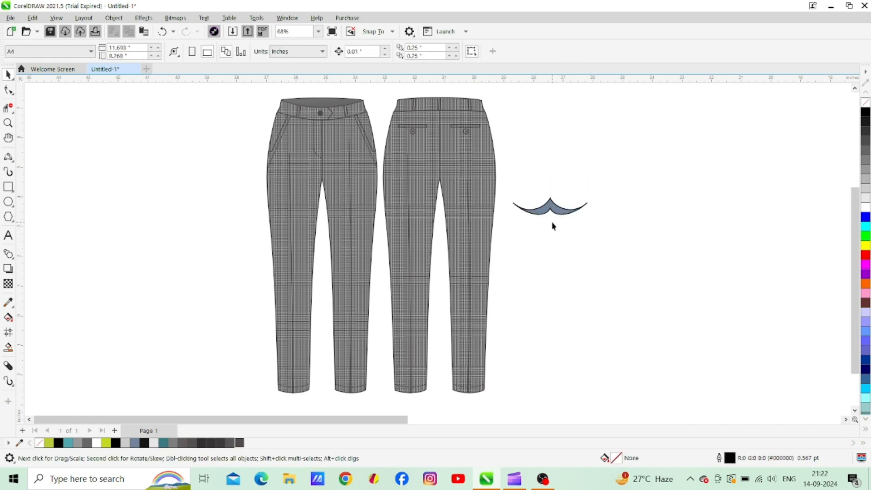
- Fill the crescent shape with #524B4B, remove its outline and place it, scaled down, at the back view's crotch
left_click(549, 209)
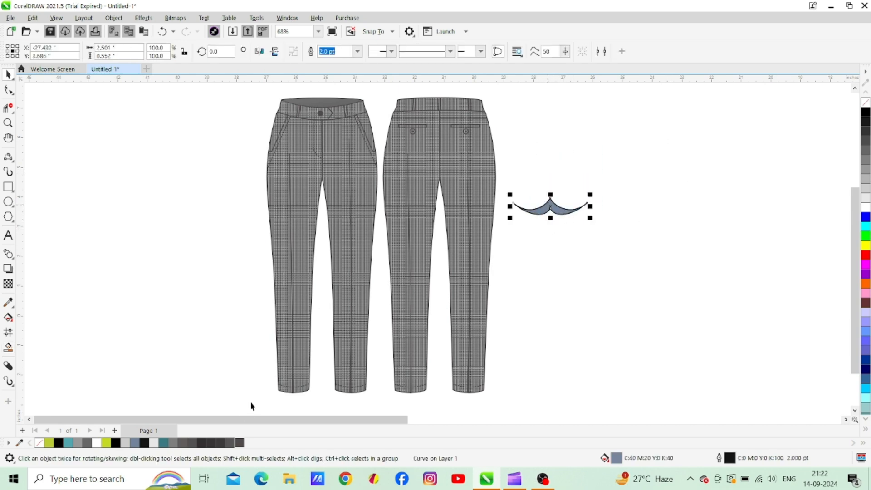
left_click(240, 444)
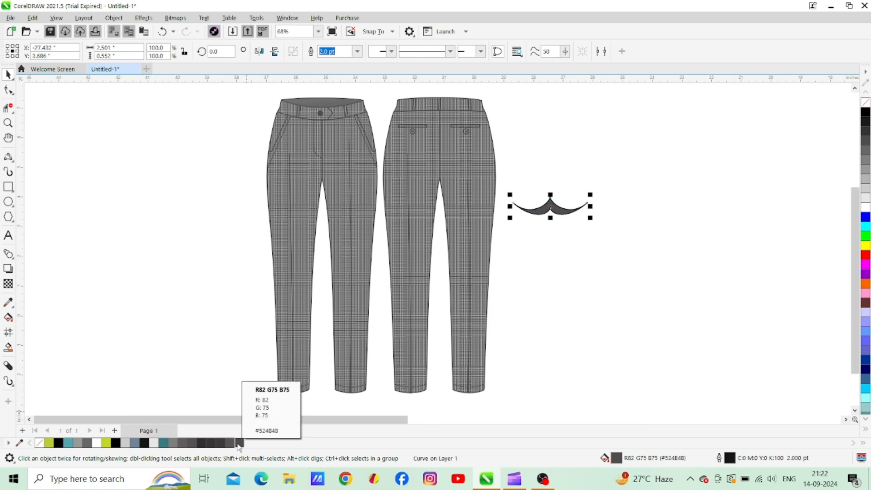
right_click(866, 103)
left_click_drag(594, 220, 438, 185)
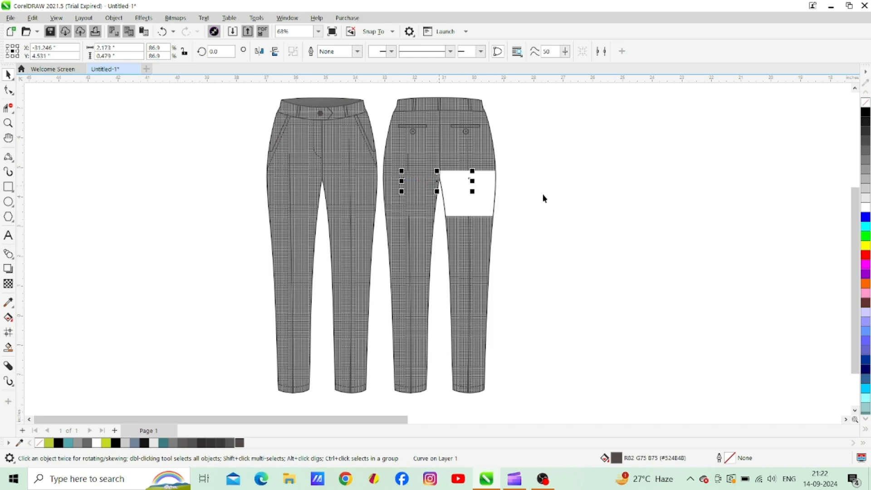
- Recolour the crescent shape #615C5C and position the softened shadow, about 1.45 in wide, at the back view's crotch
left_click(182, 443)
right_click(182, 444)
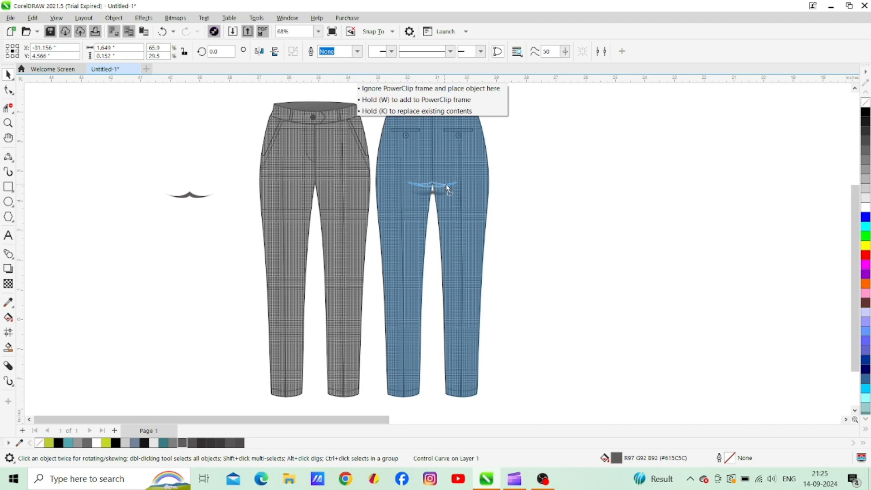
left_click_drag(446, 184, 446, 184)
left_click(498, 212)
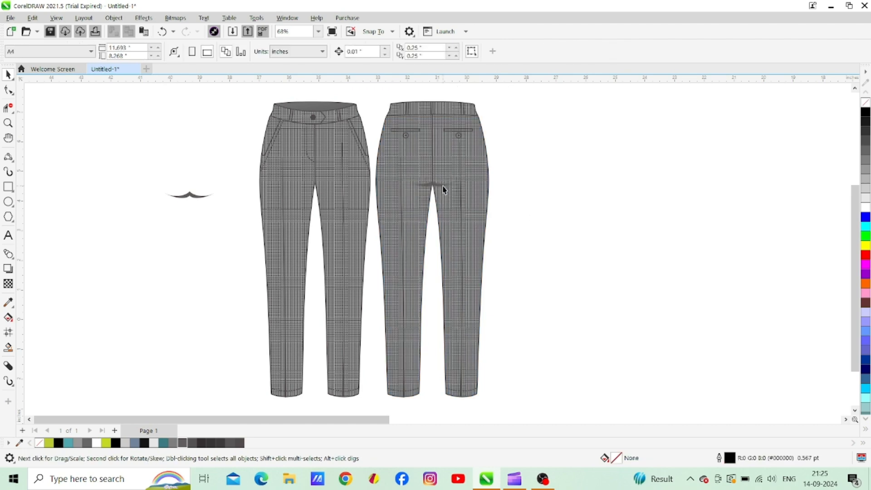
left_click(444, 190)
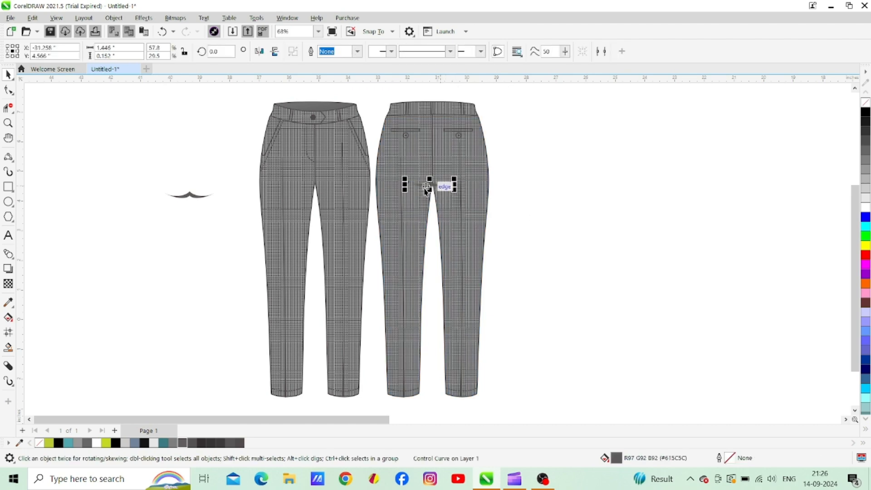
left_click(499, 200)
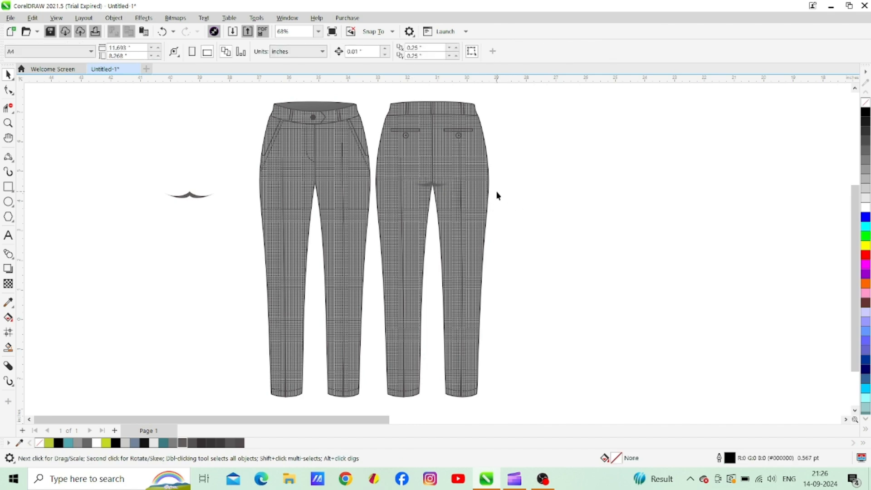
- Place a copy of the crotch shadow on the front view's crotch and narrow it to about 0.83 in
left_click_drag(438, 188, 324, 190)
left_click(223, 245)
left_click(324, 186)
left_click(310, 234)
left_click(317, 186)
left_click_drag(337, 185, 314, 183)
left_click(232, 232)
left_click(190, 252)
- Widen the back view's crotch shadow on both sides and delete the spare shadow shape beside the trousers
left_click(427, 184)
left_click_drag(454, 185, 460, 187)
left_click_drag(408, 186, 405, 189)
left_click(527, 221)
left_click_drag(160, 170, 234, 263)
key("Delete")
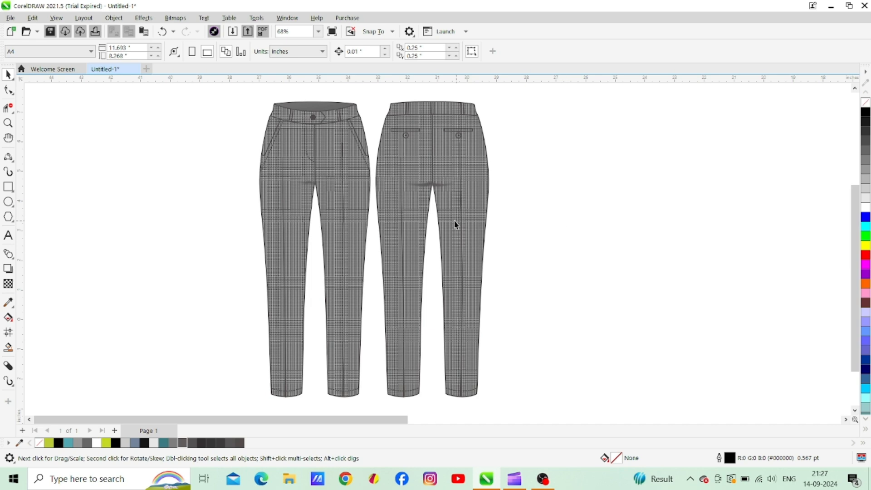
- Try adding a second shadow copy on the other side of the front crotch, and undo it
left_click(311, 188)
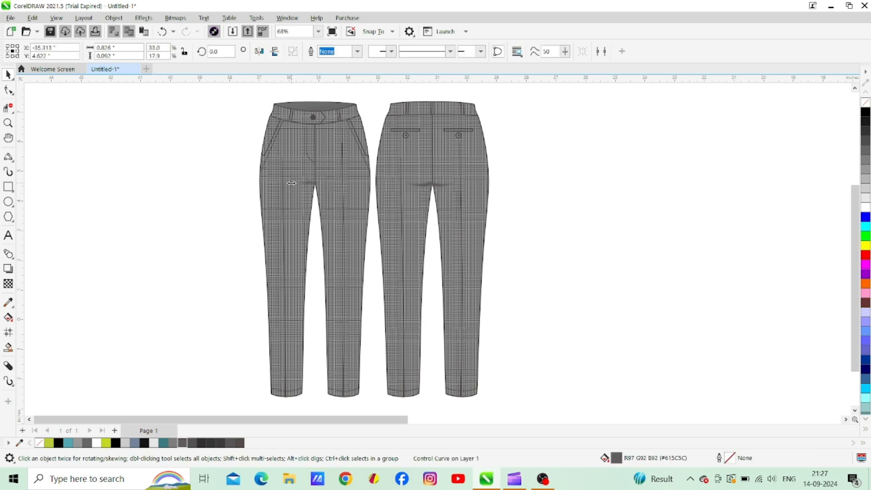
key("Delete")
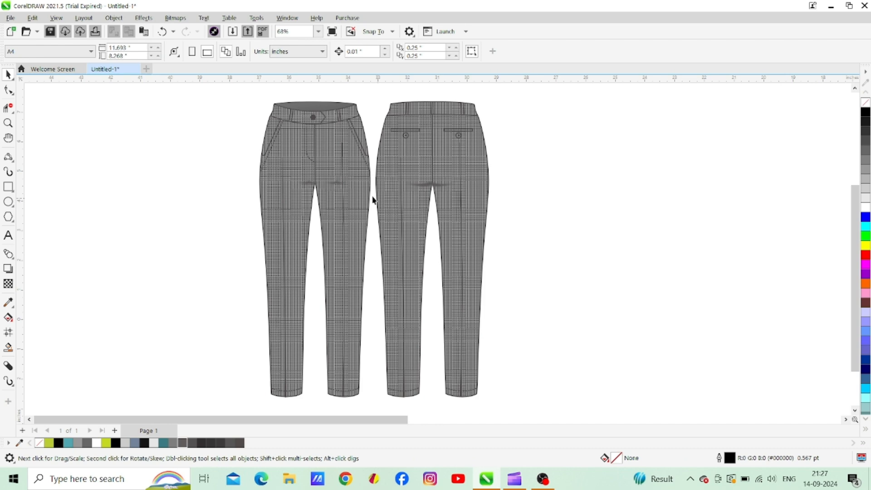
left_click_drag(336, 187, 320, 184)
left_click(586, 220)
key("ctrl+z")
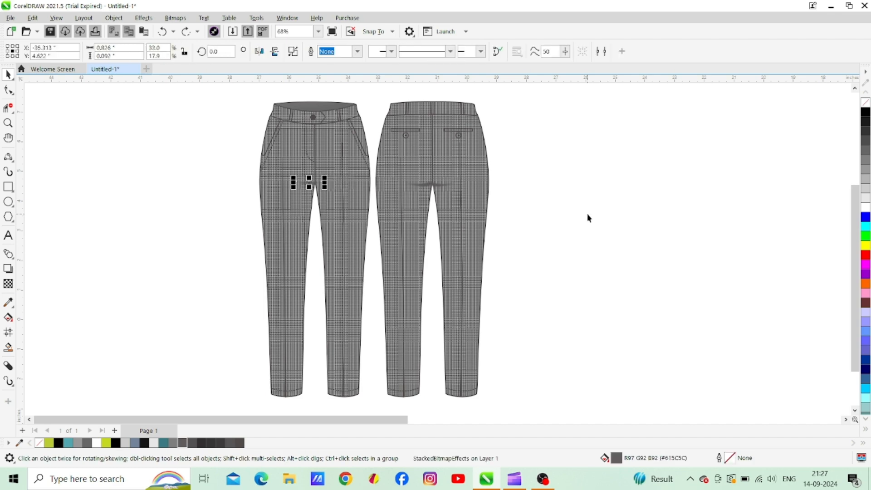
- Shift the front view's crotch shadow slightly sideways to centre it over the crotch point
left_click(588, 219)
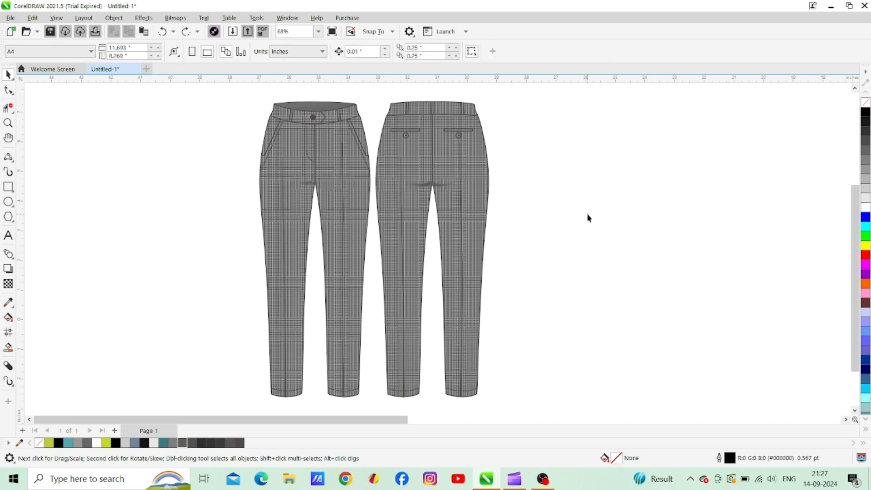
left_click(304, 188)
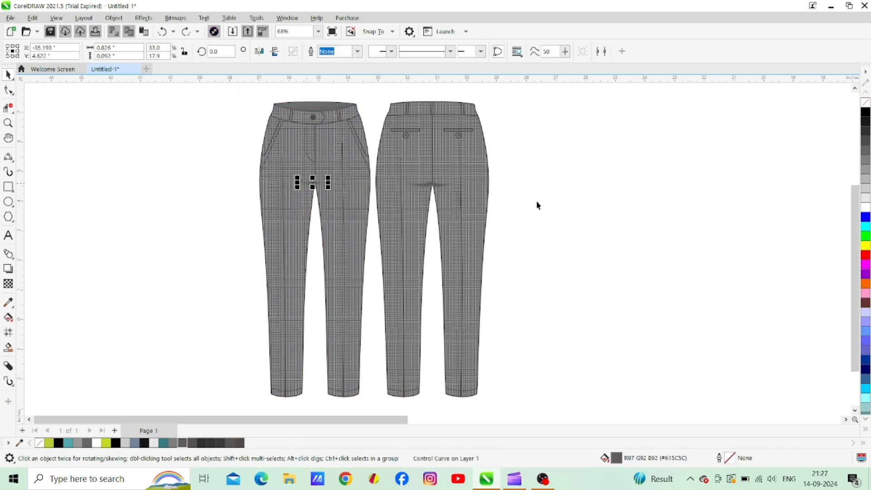
left_click(597, 220)
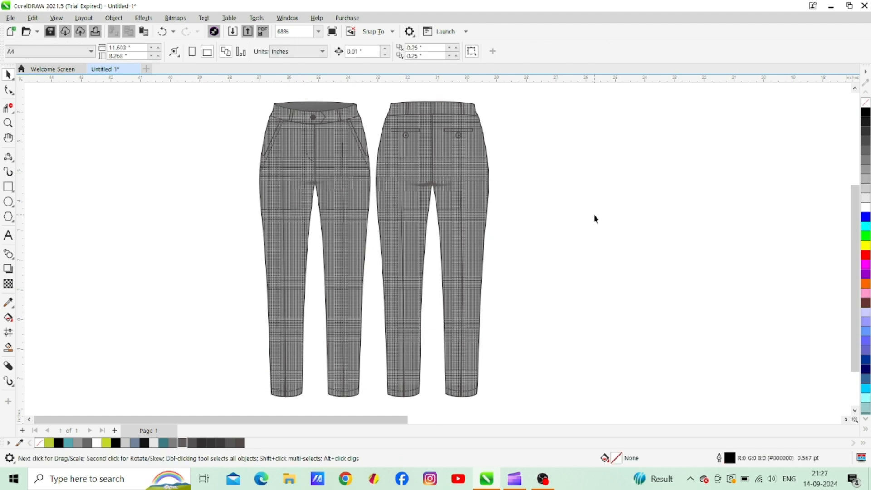